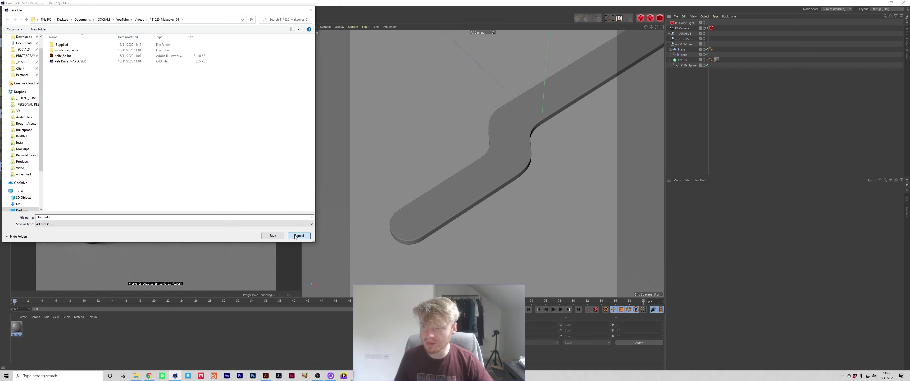
Save the project over the existing Knife_MAKEOVER scene file
double_click(70, 61)
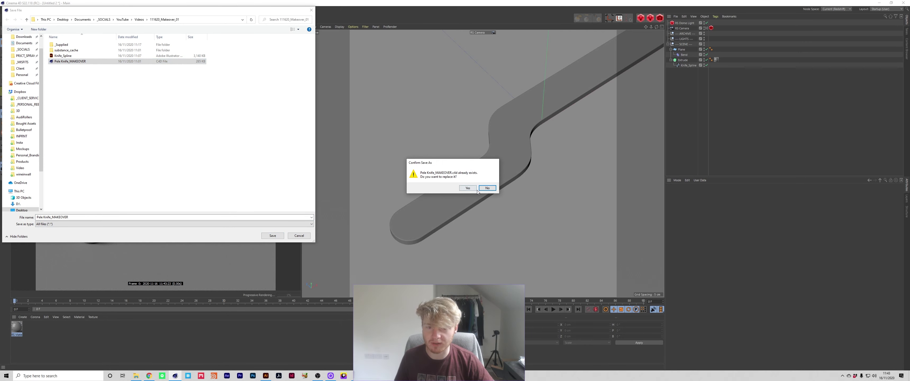
left_click(467, 188)
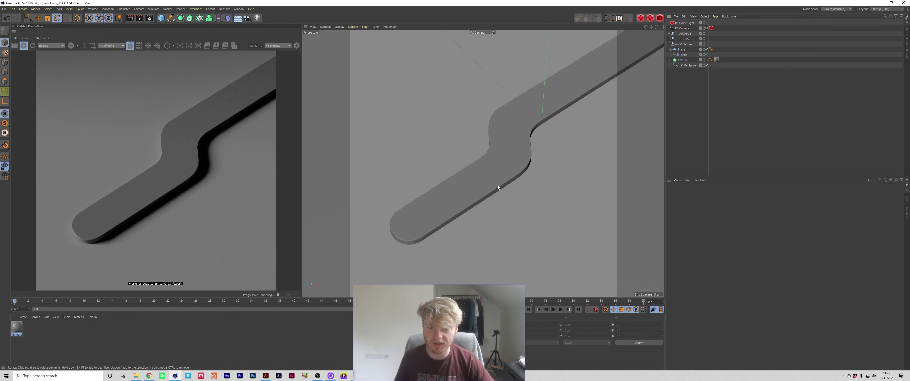
Apply the Aluminum preset to the knife's Redshift material and refresh the live render
double_click(17, 329)
left_click_drag(256, 14, 566, 120)
left_click(657, 152)
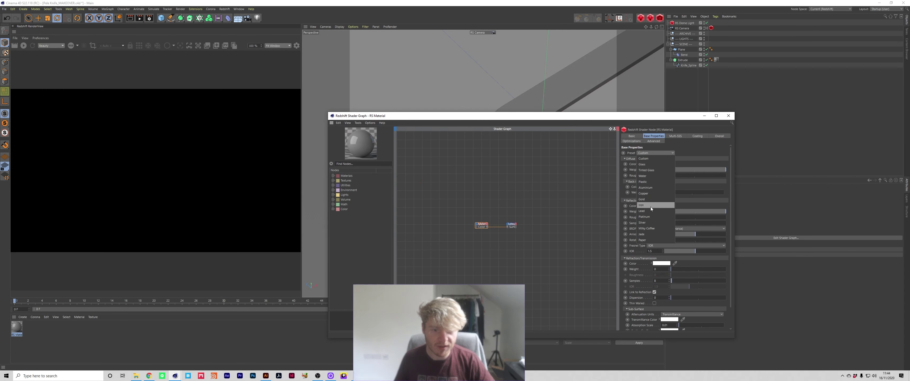
left_click(657, 187)
left_click(23, 46)
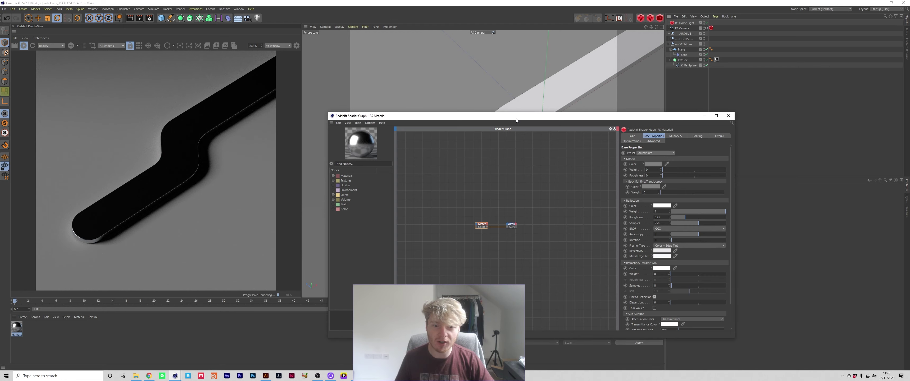
left_click(729, 117)
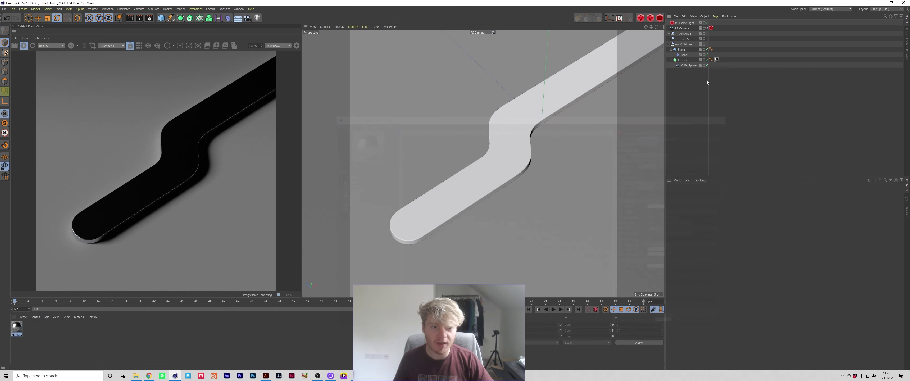
Move the dome light into the LIGHTS group
left_click(684, 23)
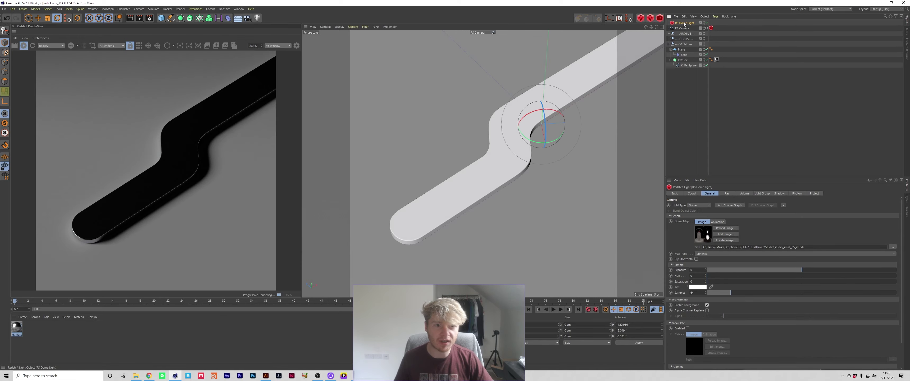
left_click_drag(685, 41, 681, 26)
left_click(684, 40)
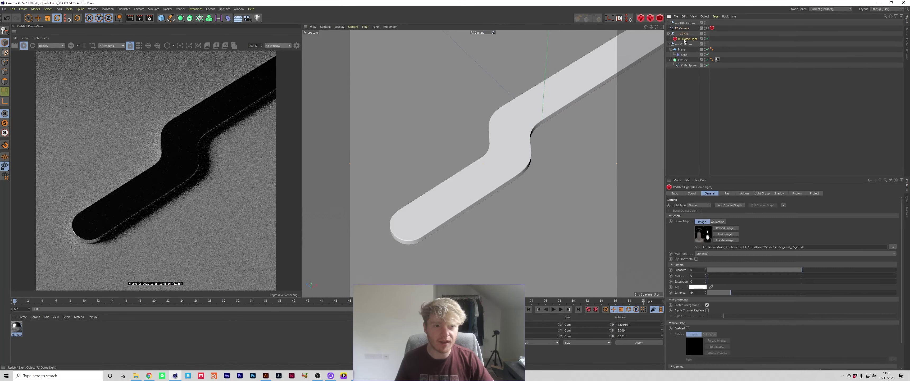
Try rotating the dome light to change the knife's reflections, and undo the rotation
key("r")
left_click_drag(558, 133, 479, 101)
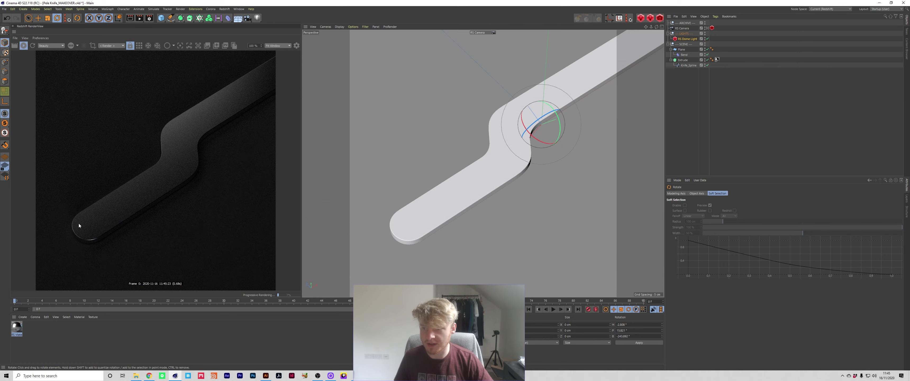
key("ctrl+z")
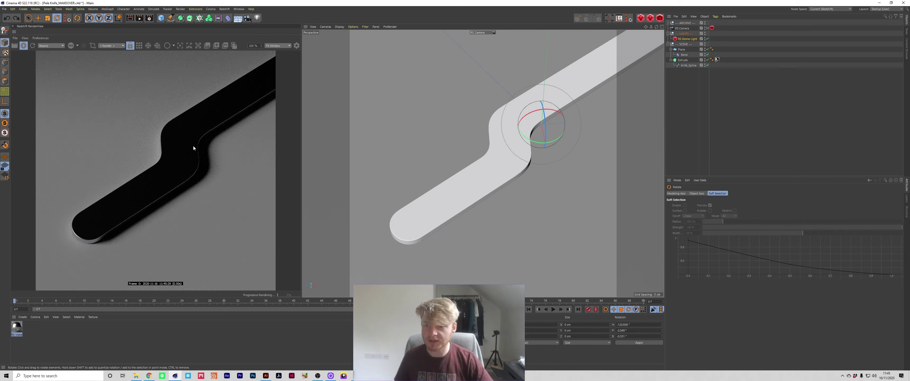
left_click(749, 113)
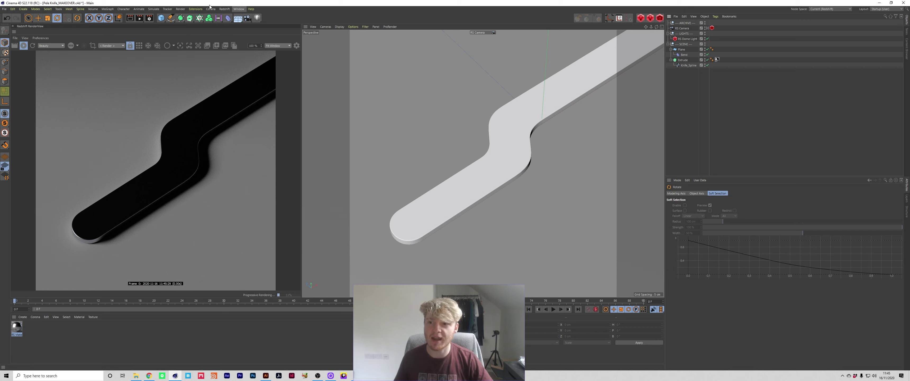
Add a Redshift area light to the scene
left_click(222, 10)
mouse_move(244, 23)
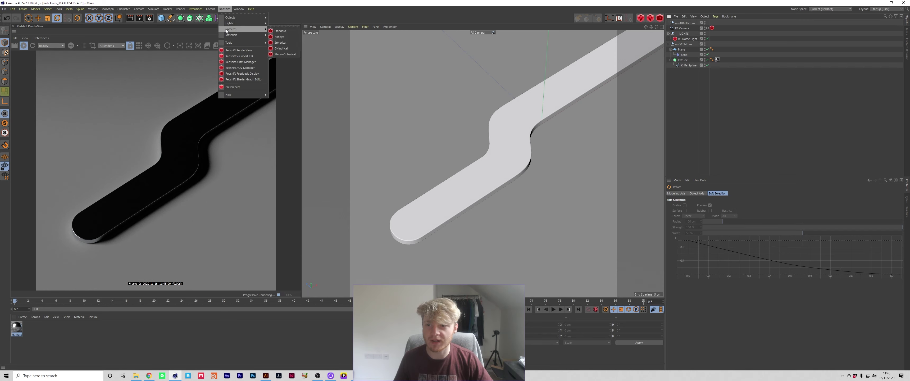
left_click(282, 43)
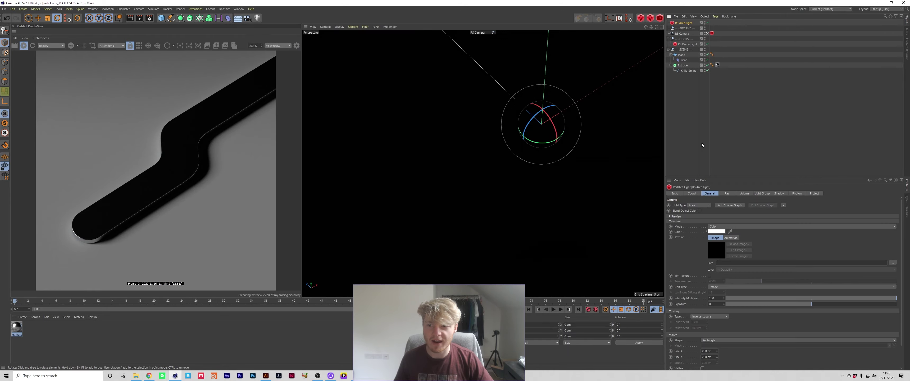
Give the area light a Target tag aimed at the Extrude object
right_click(682, 23)
mouse_move(689, 27)
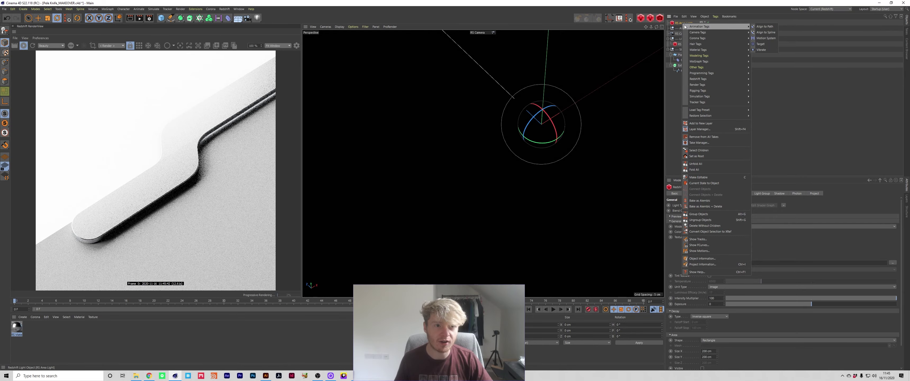
left_click(762, 44)
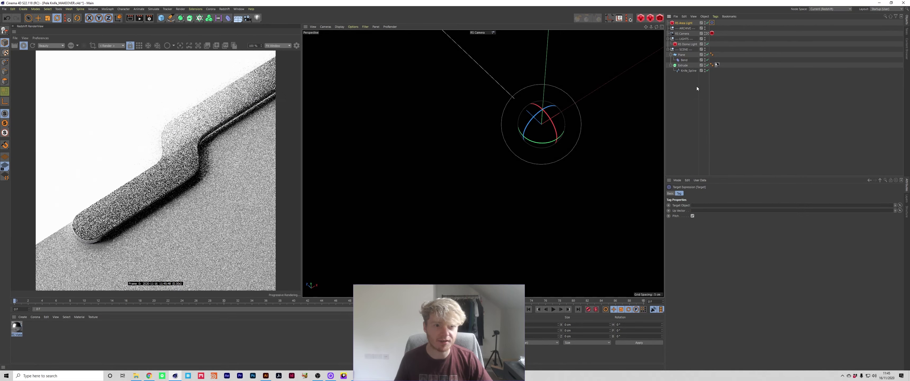
left_click(683, 66)
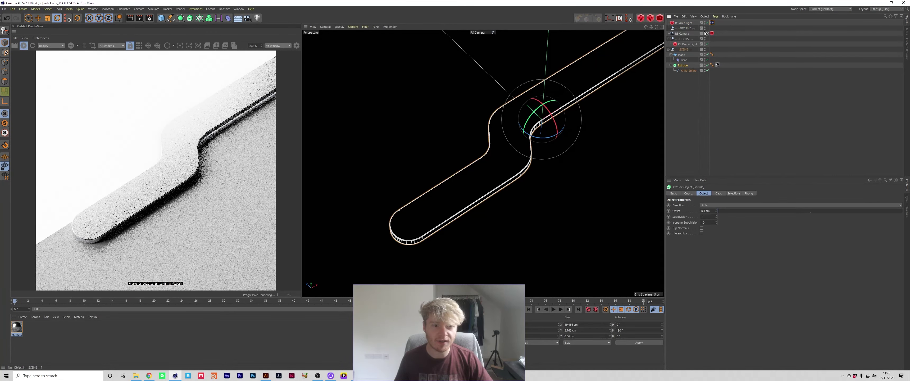
left_click(712, 23)
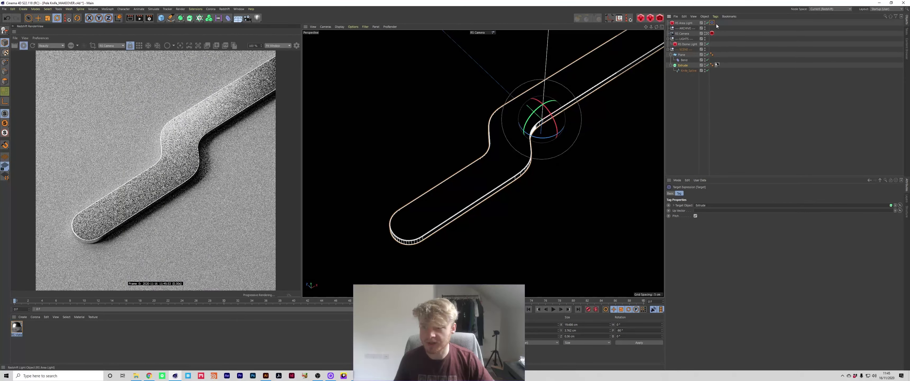
Look outside the render camera, scale the area light down and move it up beside the curved backdrop
left_click(707, 34)
left_click(684, 23)
left_click_drag(481, 162, 483, 163, "alt")
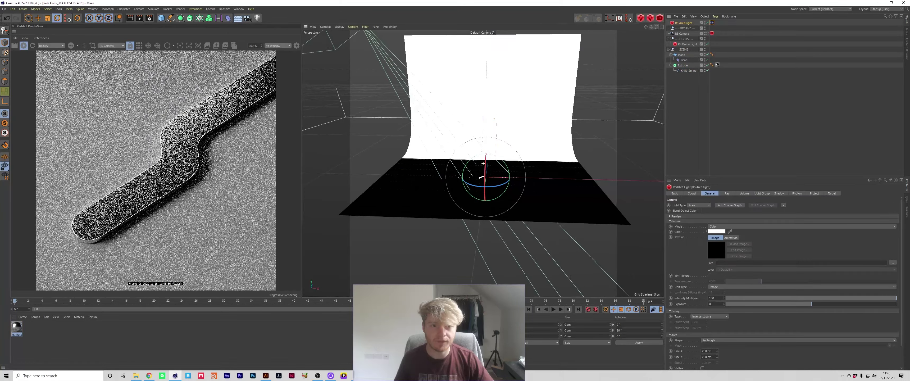
right_click_drag(483, 163, 441, 163, "alt")
left_click_drag(483, 163, 533, 182, "alt")
key("t")
left_click_drag(592, 151, 401, 186)
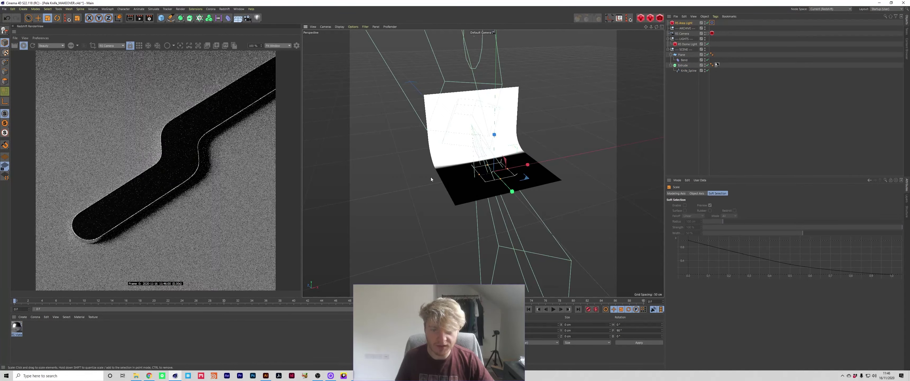
key("e")
left_click_drag(514, 168, 454, 101)
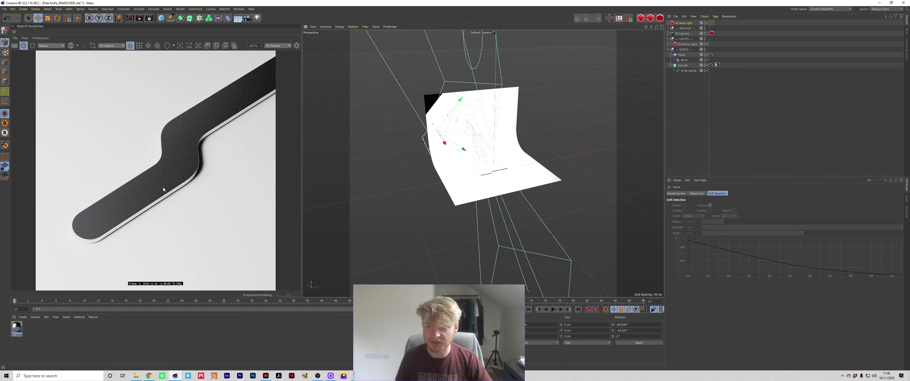
Set the area light's project mode to Include and add the Extrude object so it lights only the knife
left_click(687, 23)
left_click(813, 193)
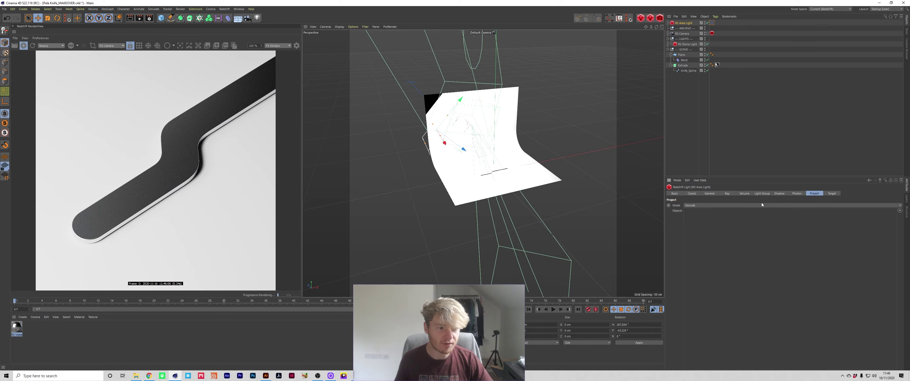
left_click(695, 208)
left_click(695, 212)
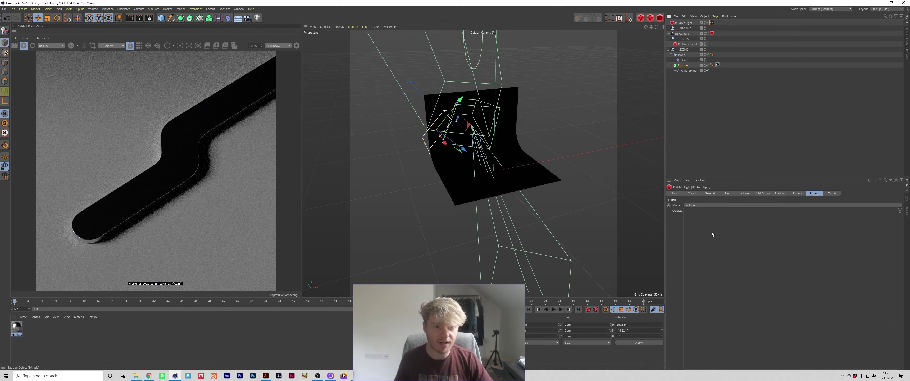
left_click_drag(712, 232, 712, 232)
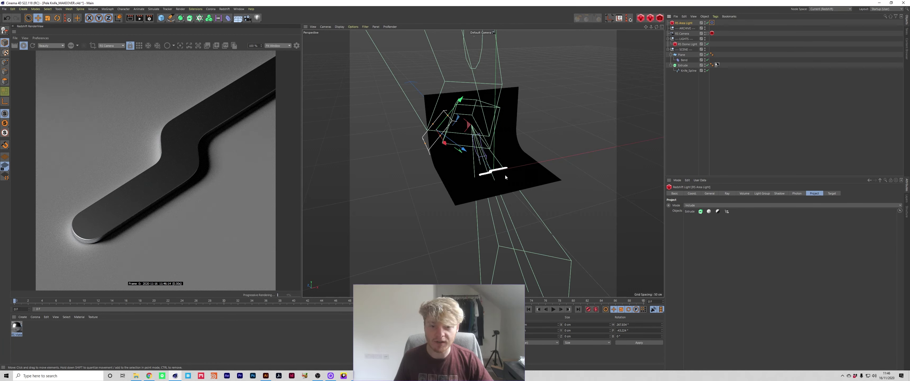
Switch the viewport display to a shading mode with lines
left_click(340, 27)
left_click(356, 64)
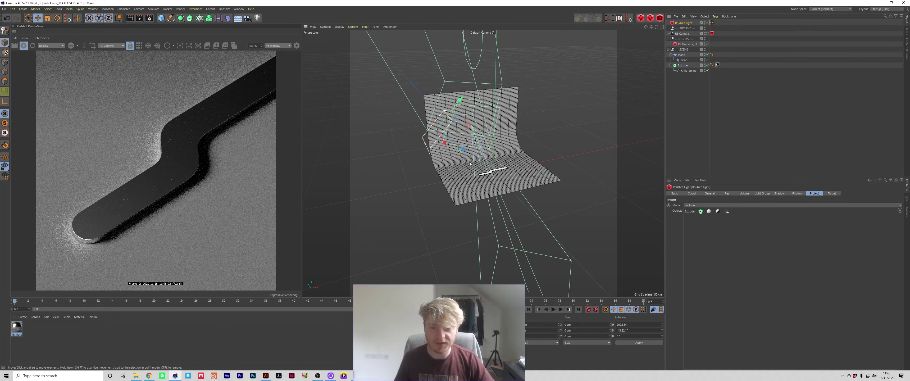
scroll(518, 171, "up", 3)
mouse_move(656, 27)
left_mouse_down()
mouse_move(621, 23)
mouse_move(641, 26)
left_mouse_up()
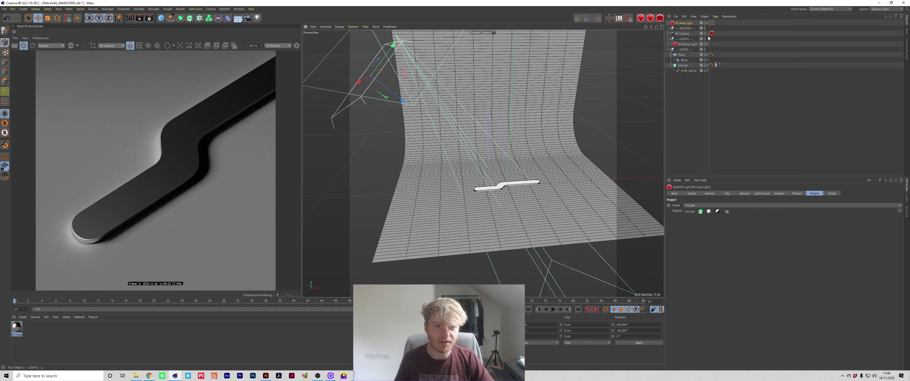
left_click(705, 34)
Test area light positions around the knife, compare with the light off, and place it above the knife near the backdrop
key("e")
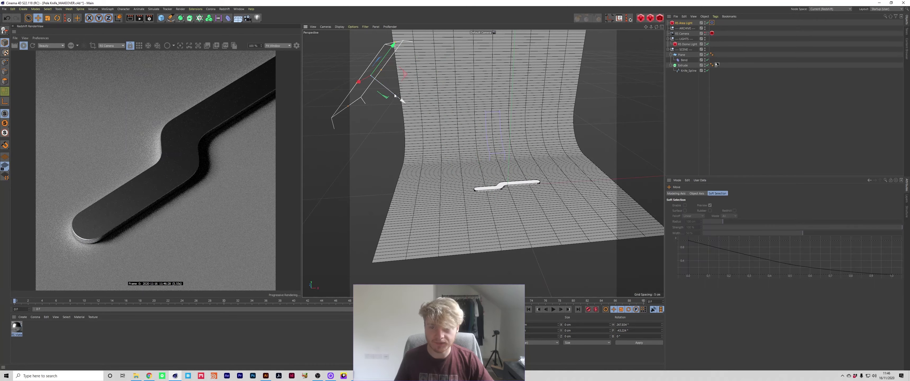
left_click_drag(402, 101, 448, 104)
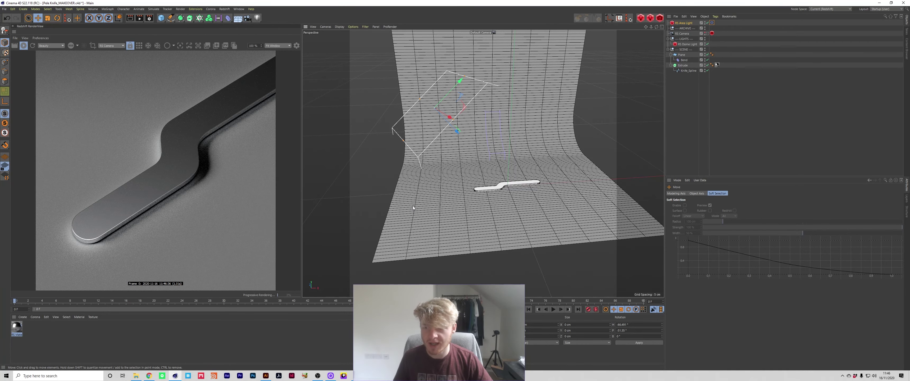
left_click_drag(435, 147, 561, 215)
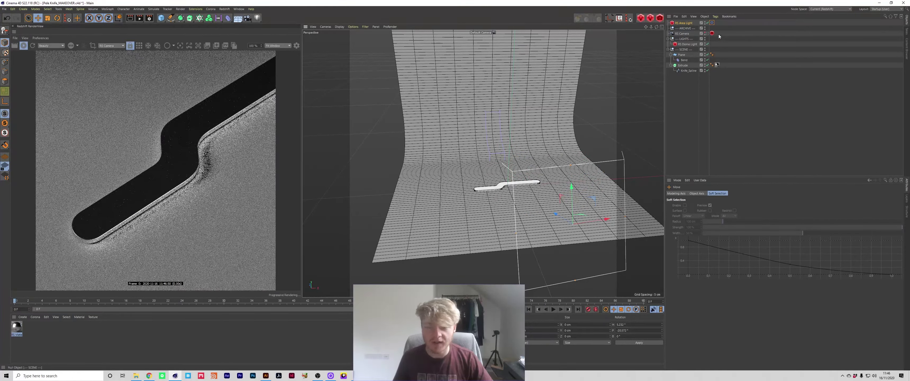
left_click(707, 23)
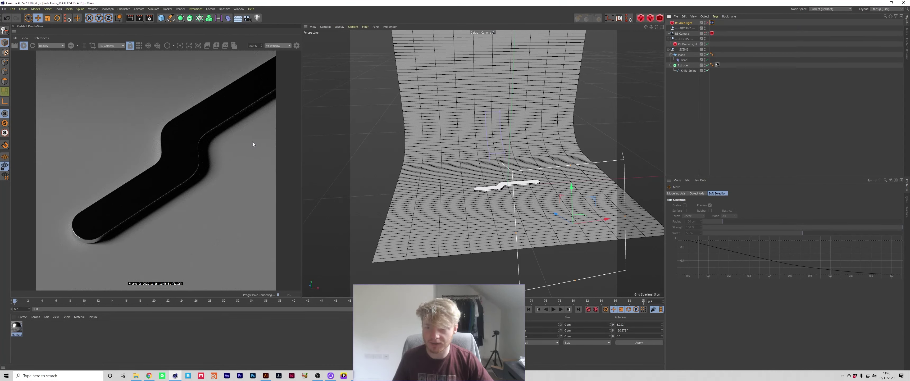
left_click(708, 24)
left_click_drag(579, 215, 437, 135)
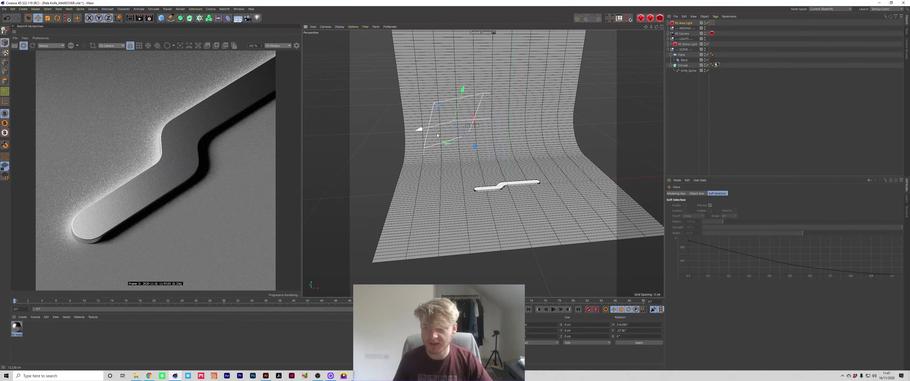
Move the area light into the LIGHTS group and set the dome light's exposure to 1
left_click(687, 43)
left_click_drag(685, 23, 688, 42)
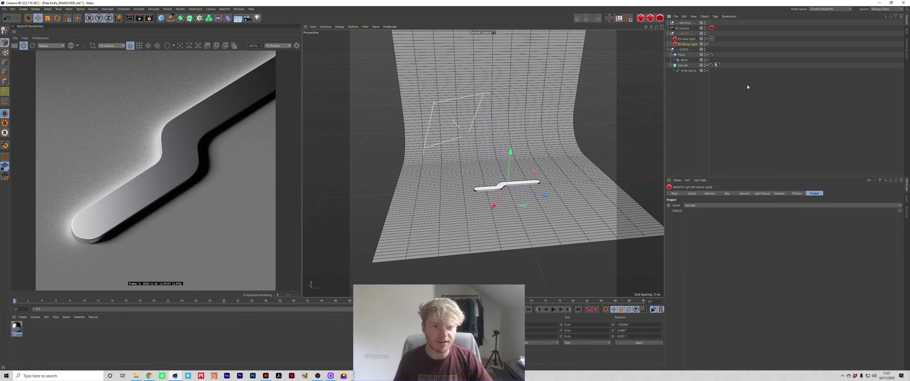
left_click(710, 194)
left_click_drag(696, 270, 650, 253)
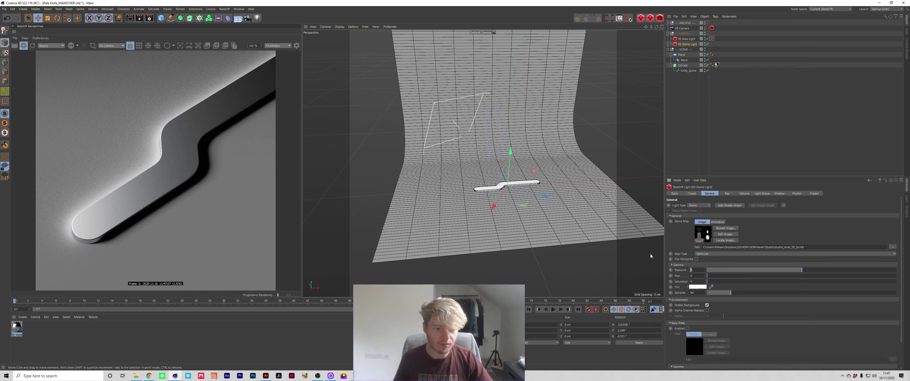
type("1")
key("Return")
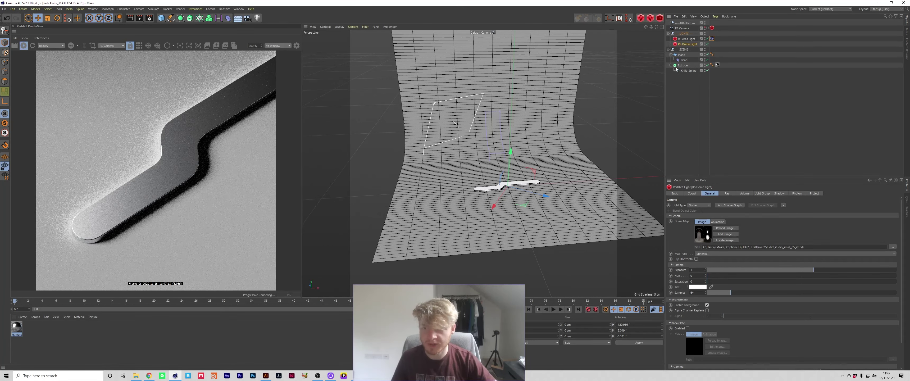
Load a flat HDR image from the HDRI Spot_Lights folder as the area light's texture, without copying it to the project
left_click(686, 39)
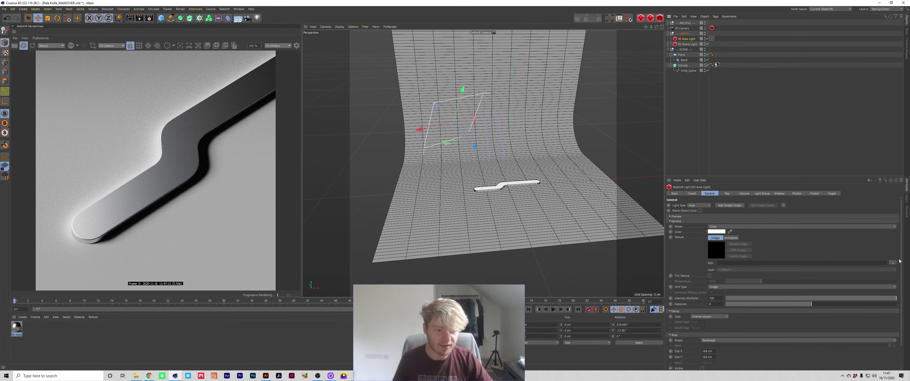
left_click(892, 263)
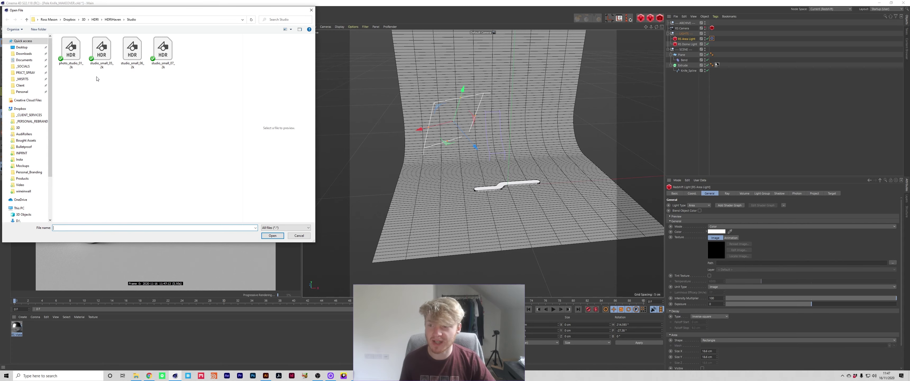
left_click(95, 20)
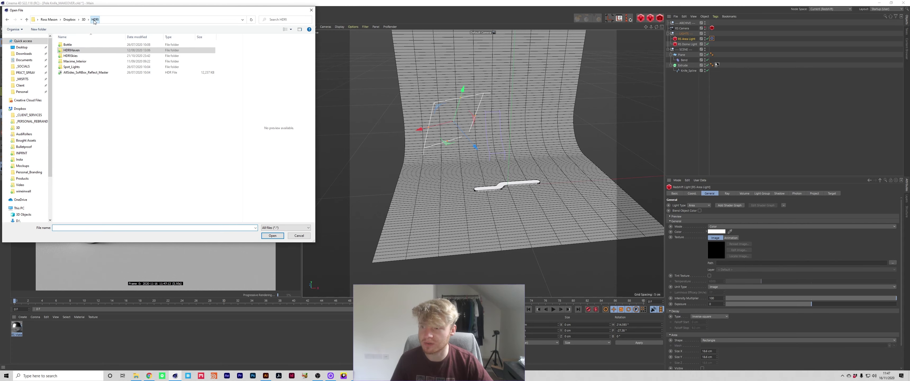
double_click(71, 66)
double_click(72, 63)
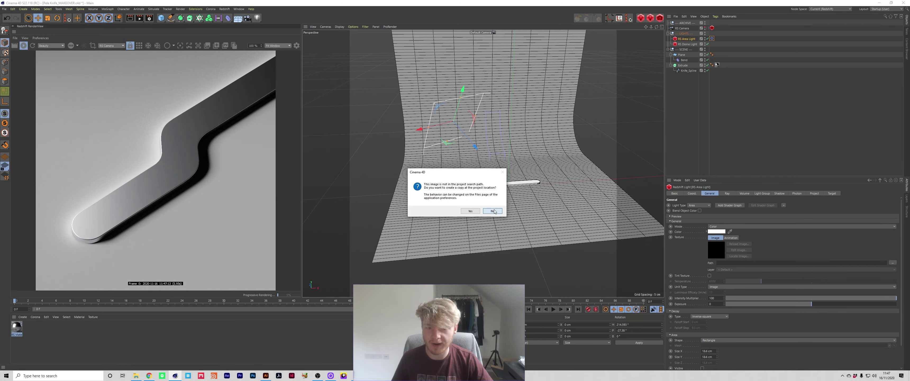
left_click(493, 211)
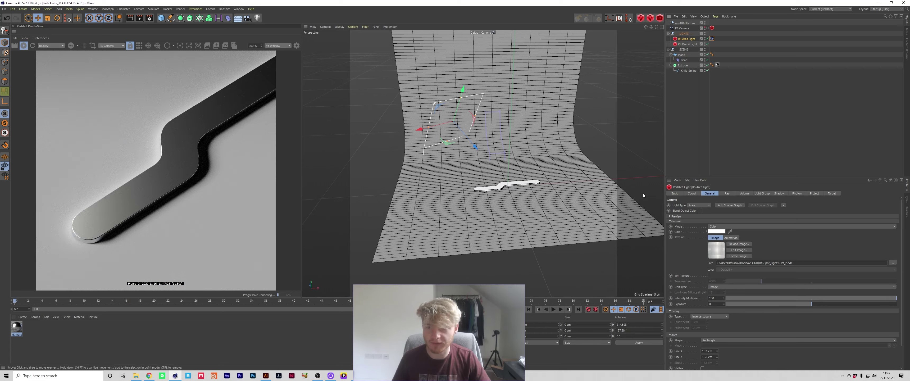
Try an area light spread of 0 and compare the render with the dome light off and on
scroll(901, 261, "down", 2)
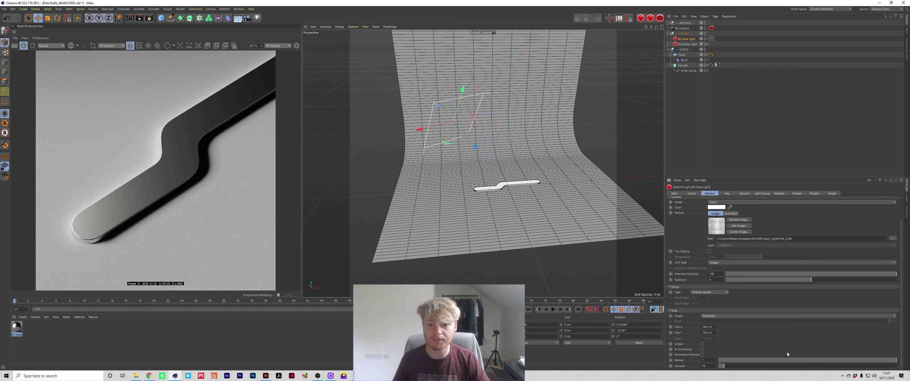
left_click_drag(829, 362, 717, 362)
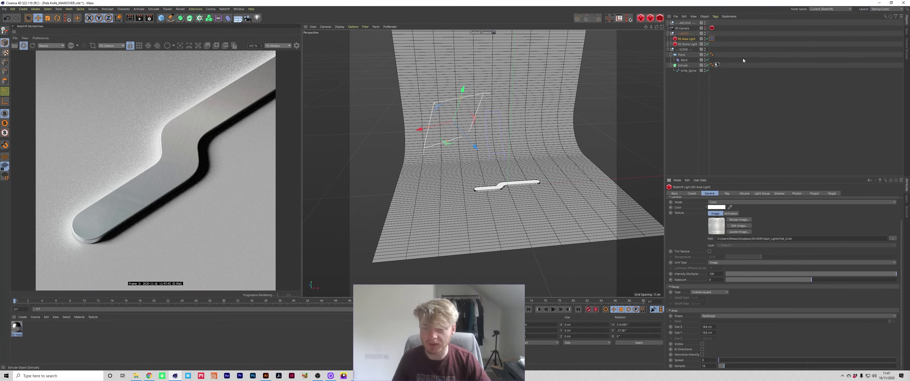
left_click(707, 45)
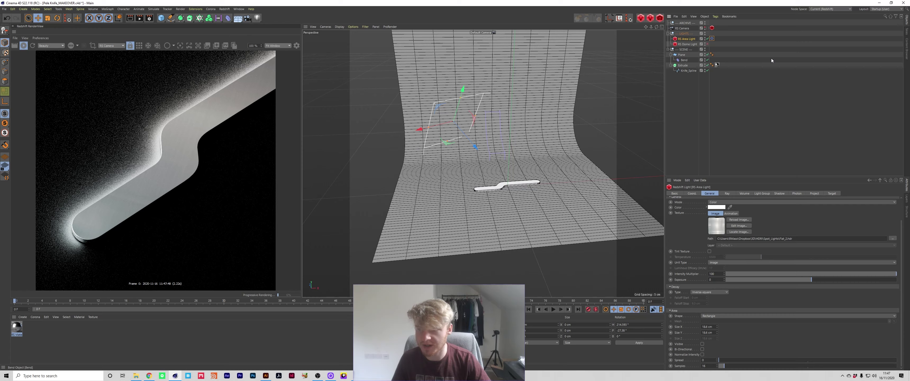
left_click(707, 44)
left_click(797, 143)
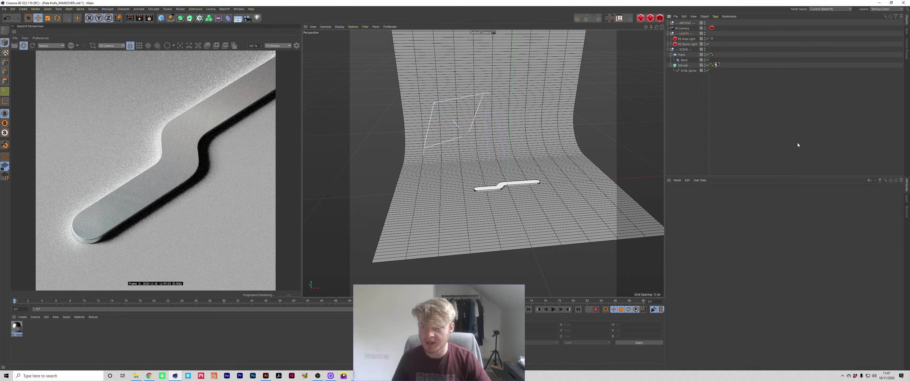
Scale the area light down slightly and move it lower and closer to the knife
left_click(692, 38)
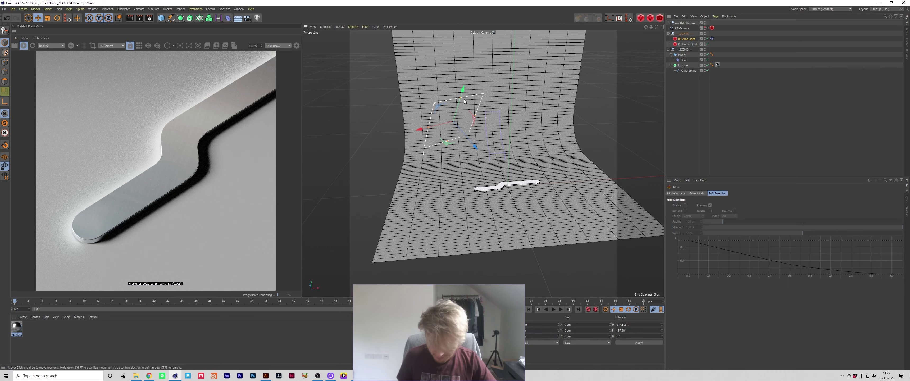
key("r")
key("e")
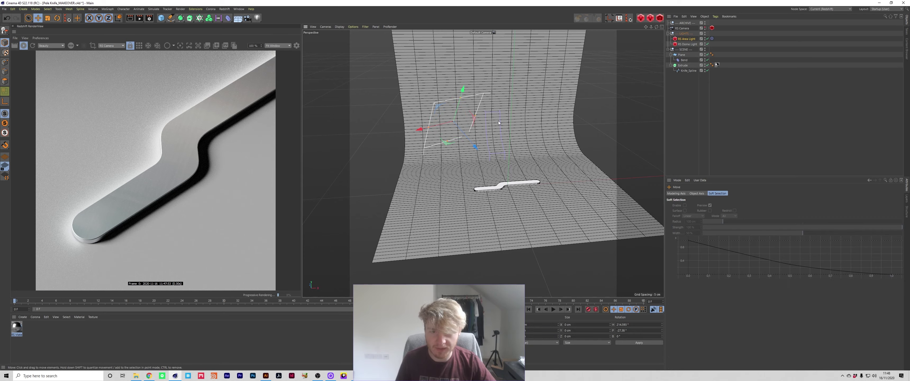
key("t")
left_click_drag(501, 122, 487, 124)
key("e")
left_click_drag(459, 128, 466, 134)
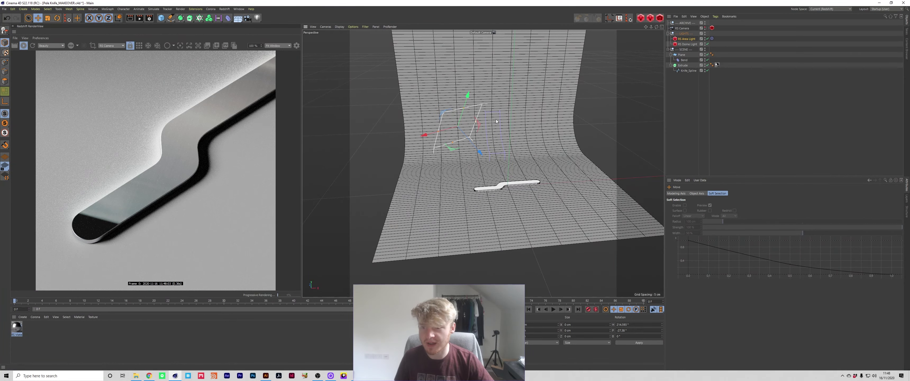
left_click_drag(470, 141, 483, 151)
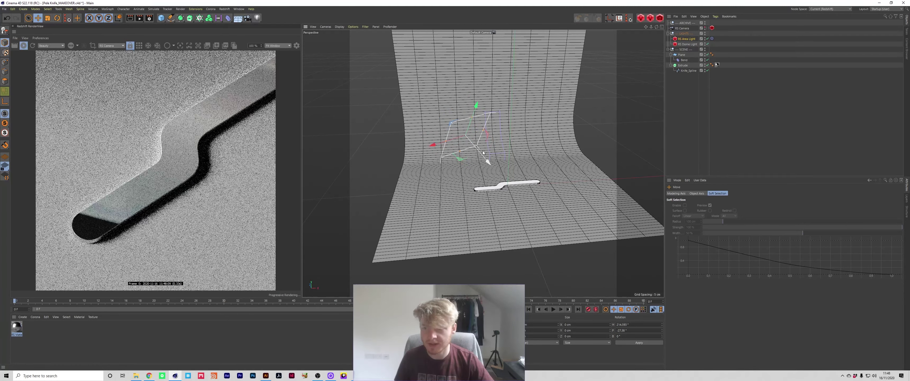
Set the area light's spread to about 0.07
left_click(687, 39)
scroll(737, 357, "down", 2)
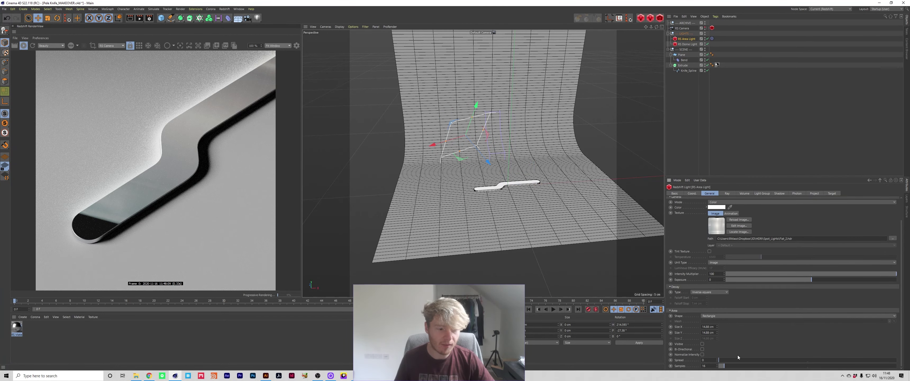
mouse_move(733, 362)
left_mouse_down()
mouse_move(746, 361)
mouse_move(733, 365)
left_mouse_up()
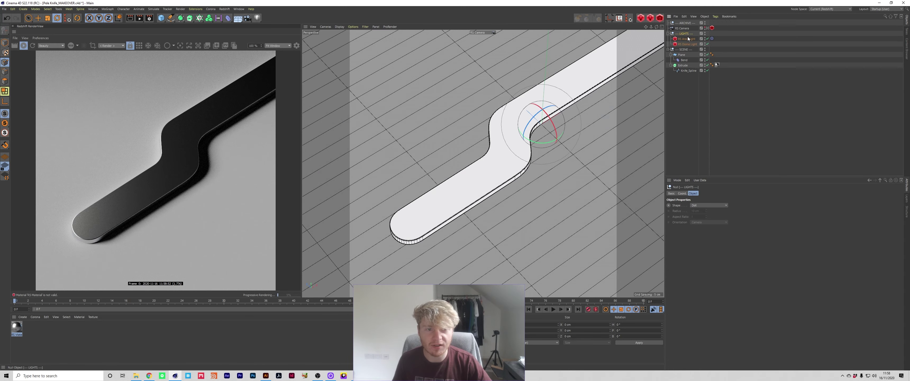
Lock the render view to the RS Camera and switch the viewport back to the default camera
left_click(688, 39)
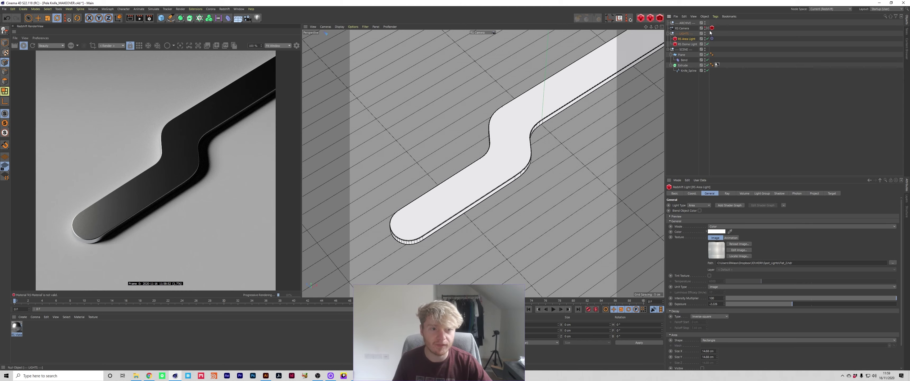
left_click(121, 47)
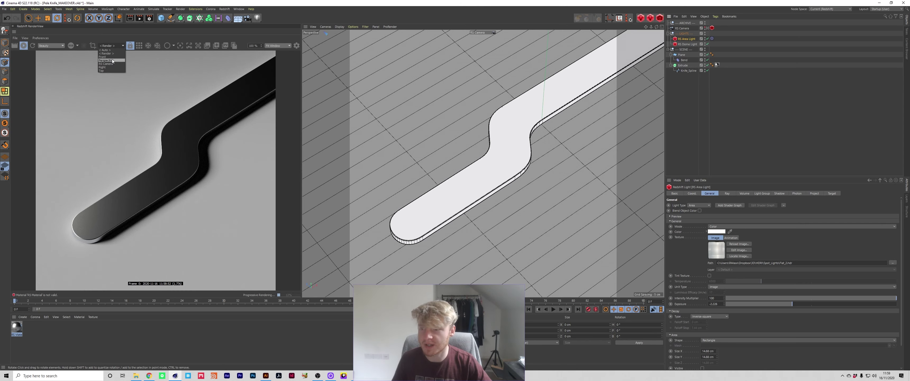
left_click(110, 63)
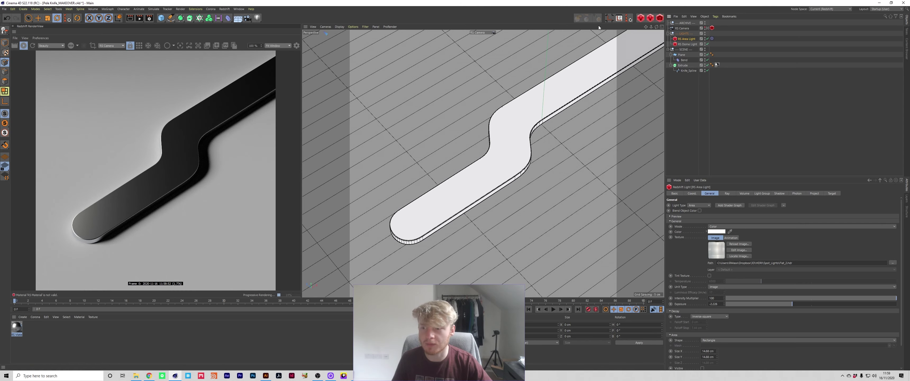
left_click(707, 28)
Raise the area light higher above the knife and set its exposure to about -0.37
key("e")
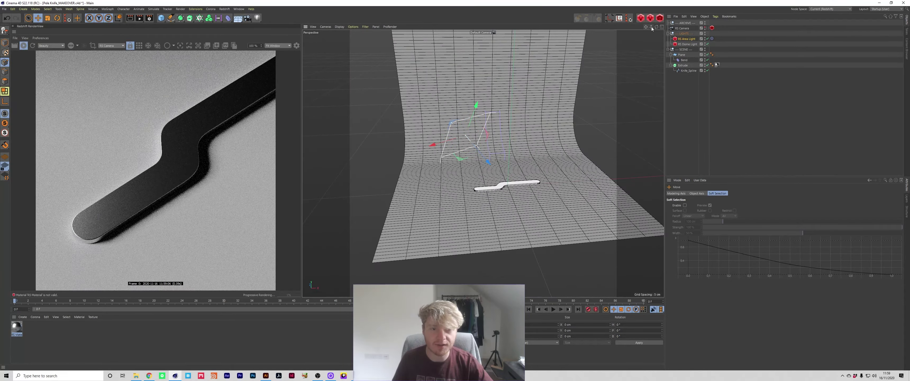
left_click_drag(656, 27, 736, 28)
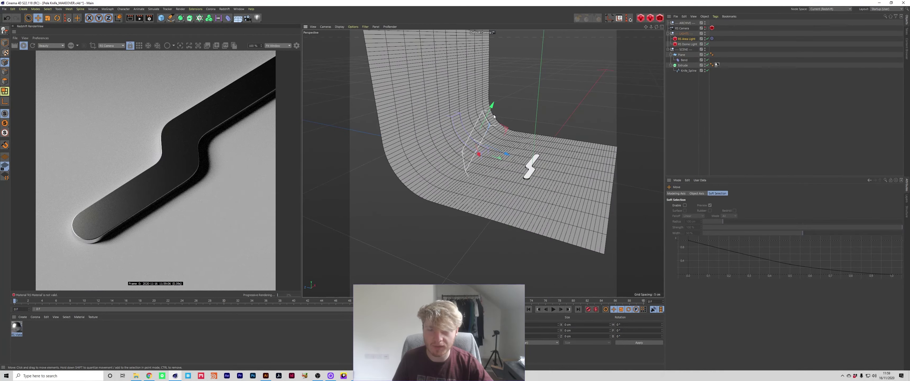
left_click_drag(493, 115, 518, 64)
left_click_drag(483, 163, 432, 163, "alt")
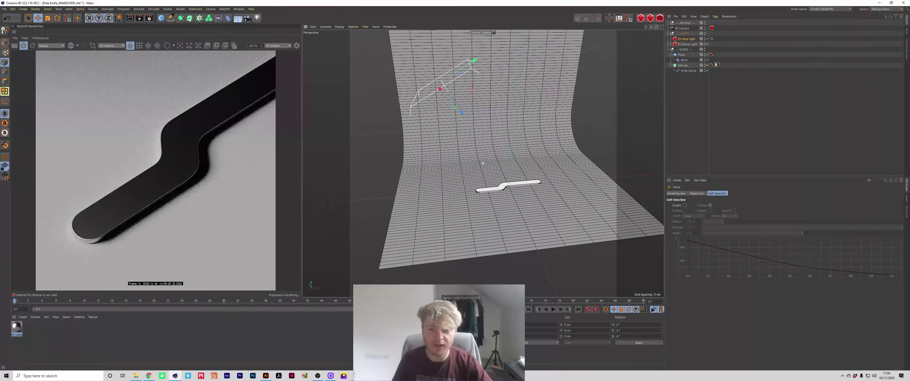
left_click(687, 39)
left_click_drag(803, 305, 808, 305)
Duplicate the area light to the opposite side of the knife and shift the copy toward the backdrop
left_click_drag(464, 72, 617, 98)
key("w")
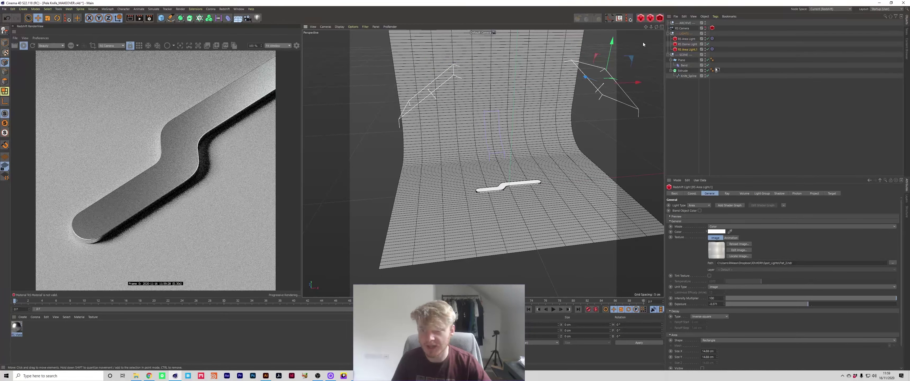
left_click_drag(656, 27, 636, 34)
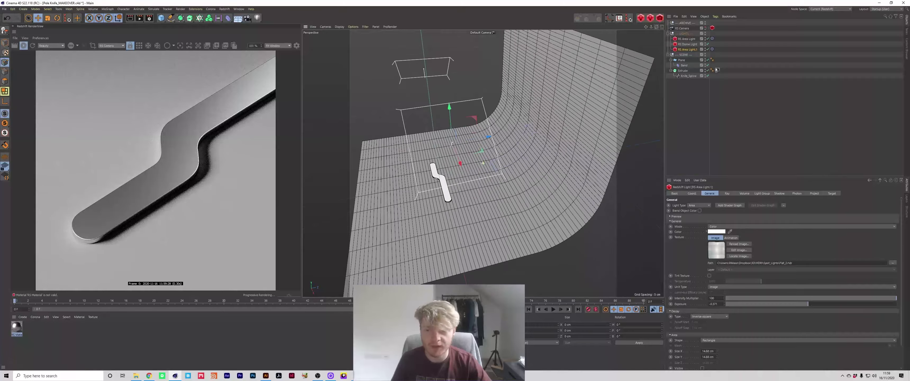
left_click_drag(471, 141, 502, 163)
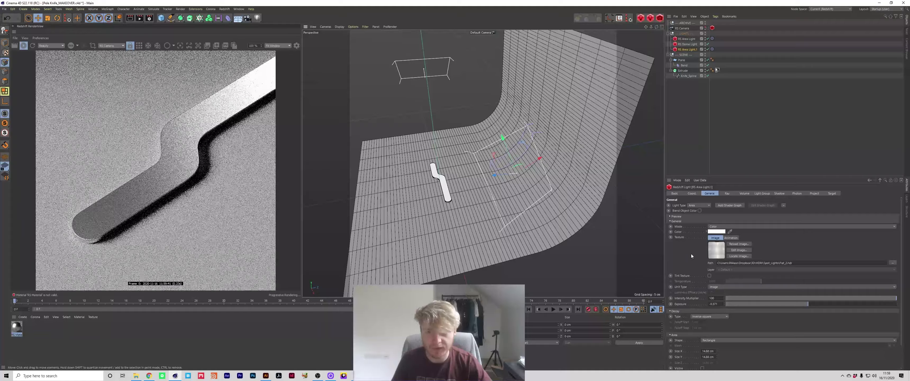
Reduce the second area light's exposure to about -4.5 and reposition it lower beside the backdrop
left_click_drag(808, 304, 788, 302)
scroll(787, 304, "down", 3)
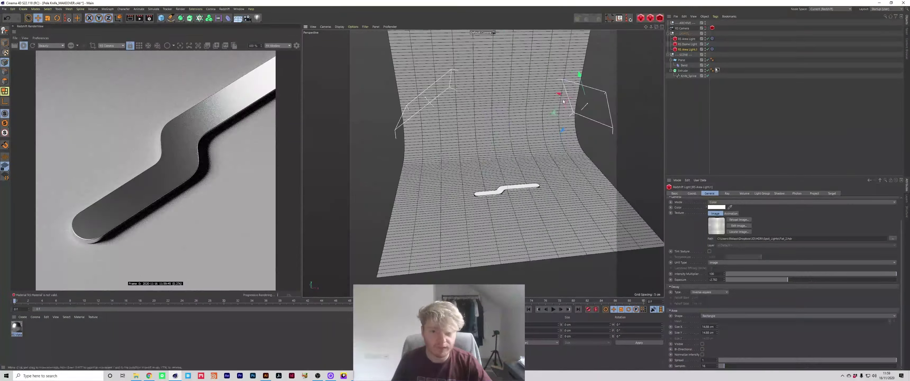
left_click_drag(579, 96, 533, 115)
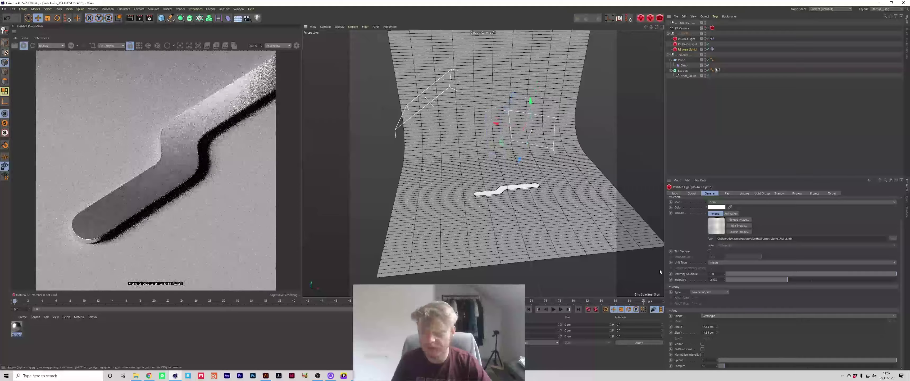
left_click_drag(787, 280, 773, 281)
left_click_drag(496, 122, 564, 131)
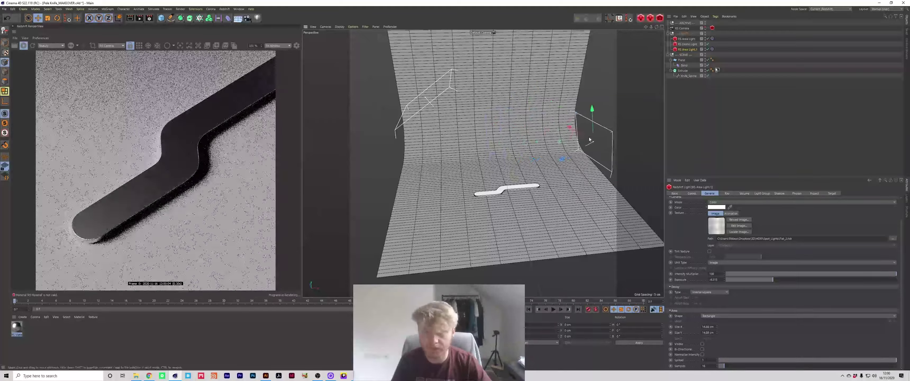
Raise the second area light, set its exposure to about -6.3, and move it in toward the first area light
left_click_drag(591, 108, 582, 75)
left_click_drag(488, 141, 565, 149, "alt")
scroll(512, 141, "down", 3)
left_click_drag(773, 280, 757, 280)
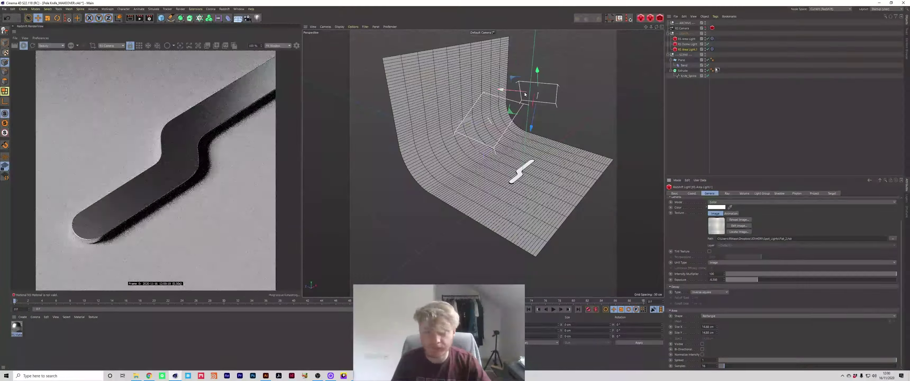
left_click_drag(526, 95, 483, 105)
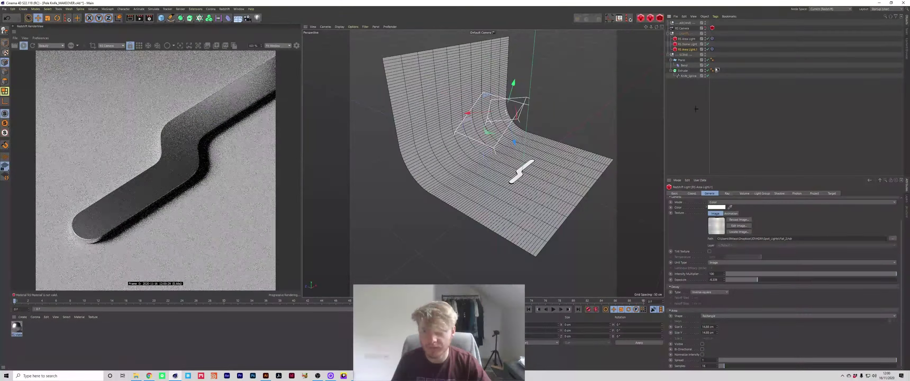
Save the project and place the second area light directly below the first in the LIGHTS group
left_click(667, 111)
key("ctrl+s")
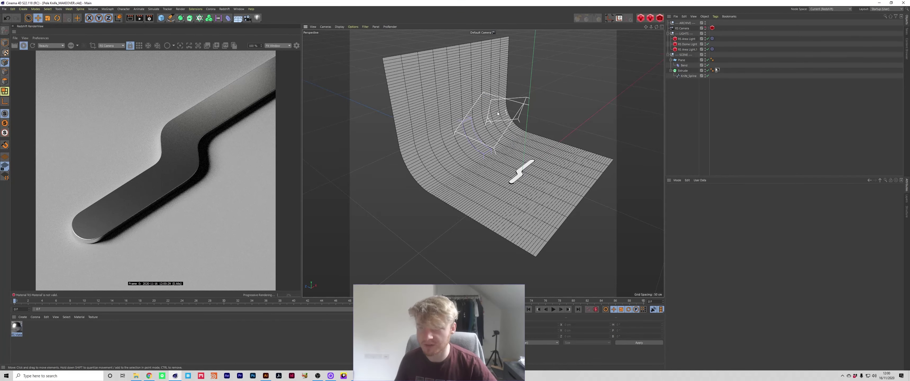
left_click(683, 39)
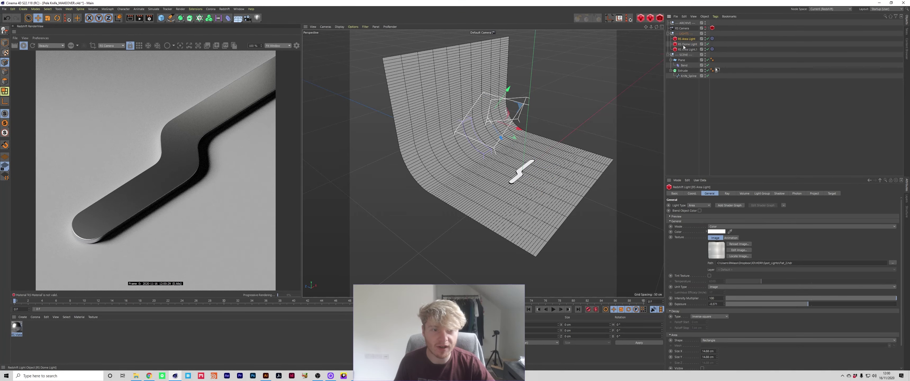
left_click_drag(684, 50, 661, 32)
Set the first area light's exposure to about 0.5 and shift it slightly inward and up
left_click(680, 40)
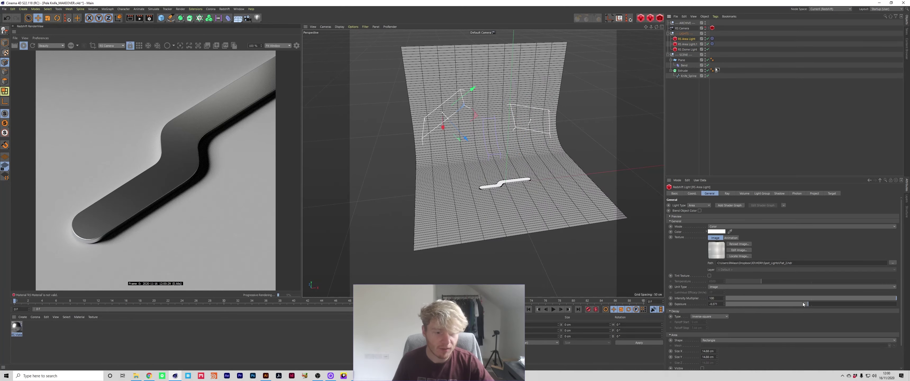
left_click_drag(810, 303, 816, 303)
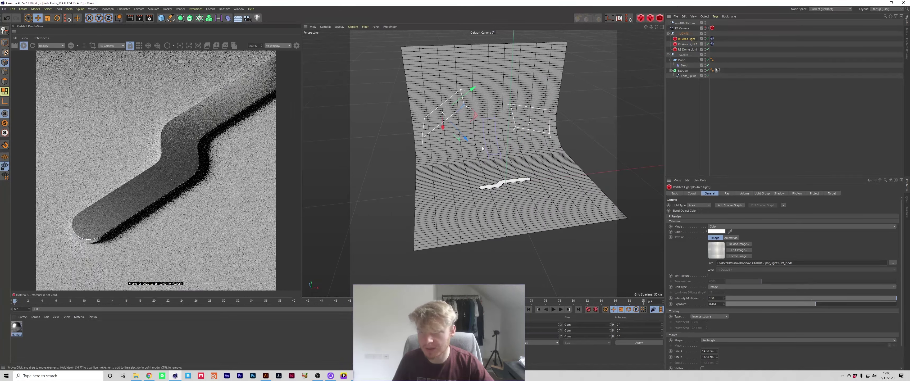
left_click_drag(465, 96, 478, 97)
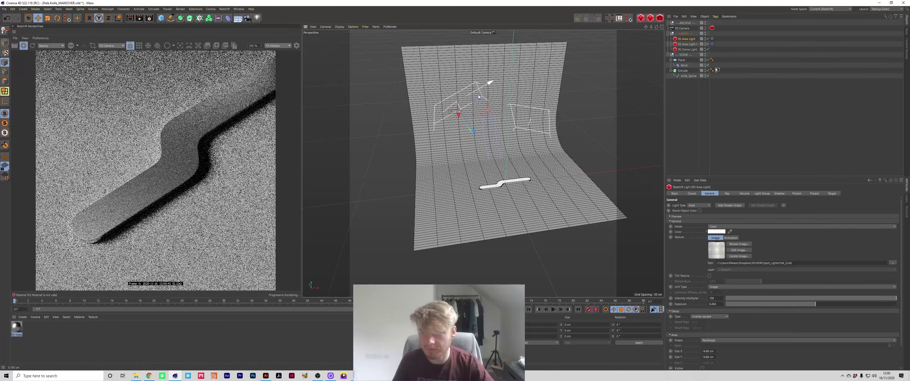
left_click(690, 117)
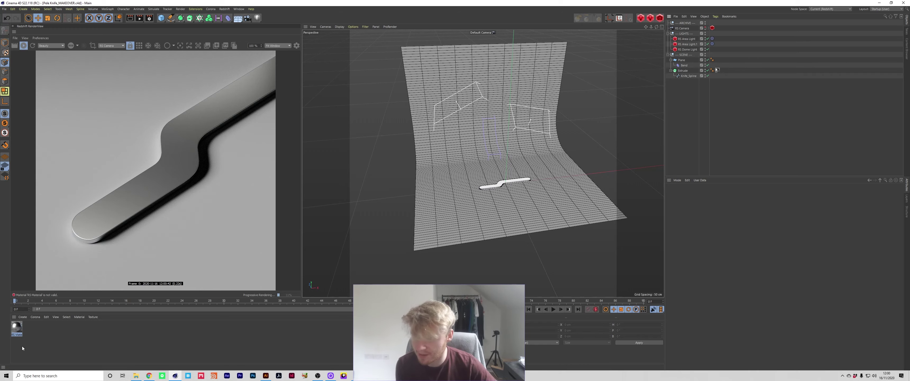
Open the RS Material in the Redshift Shader Graph, clear of the render preview
double_click(16, 325)
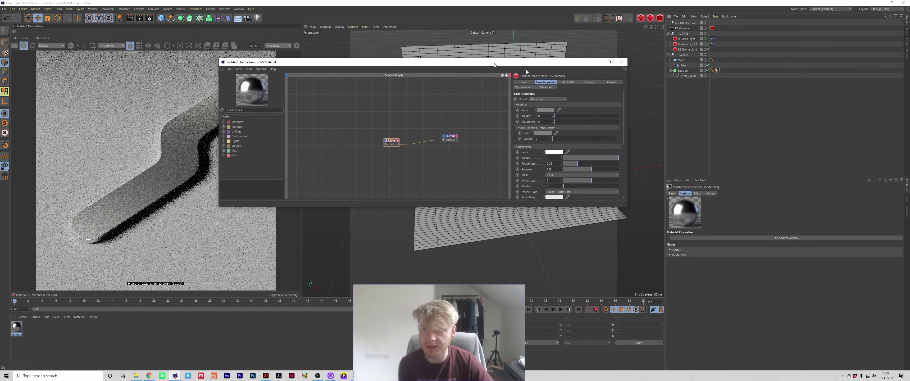
left_click_drag(629, 234, 630, 319)
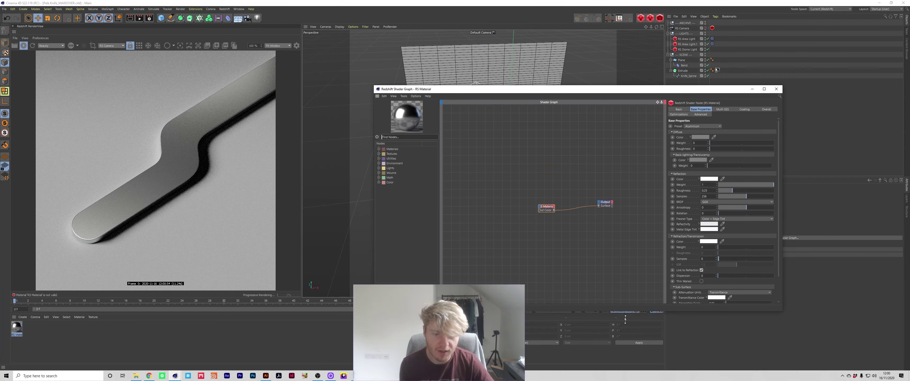
left_click(509, 172)
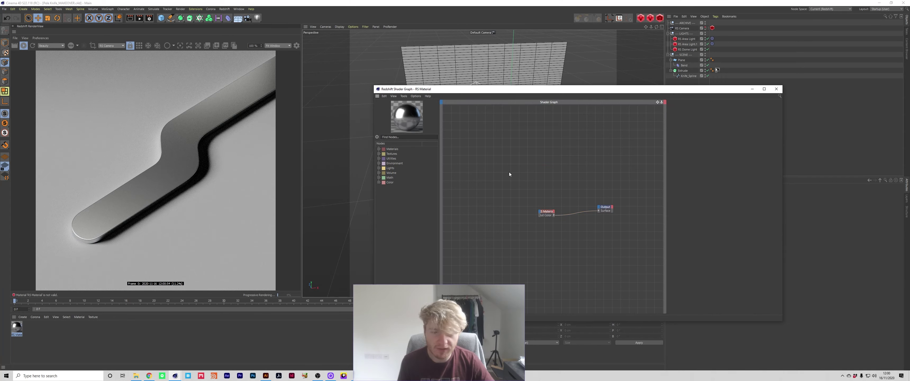
Add a Texture node to the material graph and load an image into it without copying the file to the project
key("Tab")
type("tex")
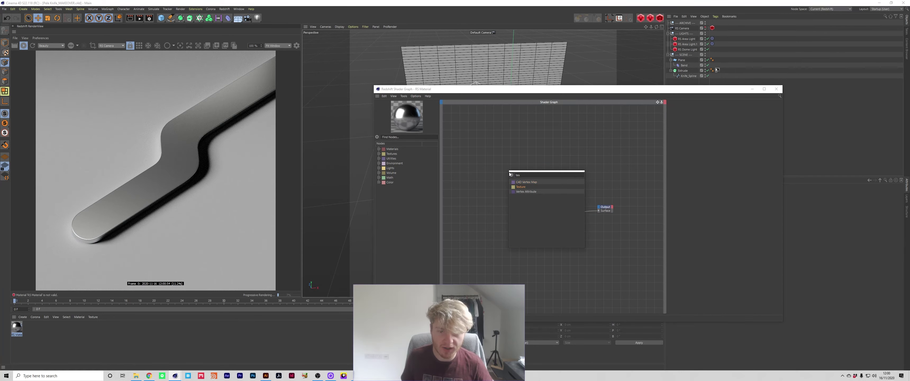
key("Return")
left_click(773, 151)
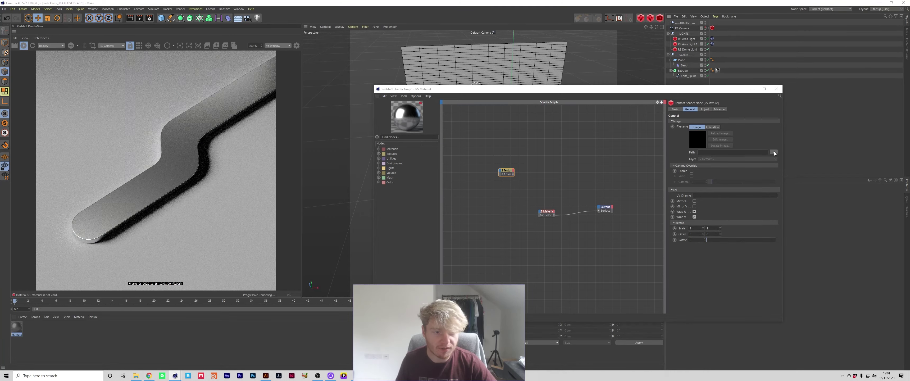
double_click(445, 132)
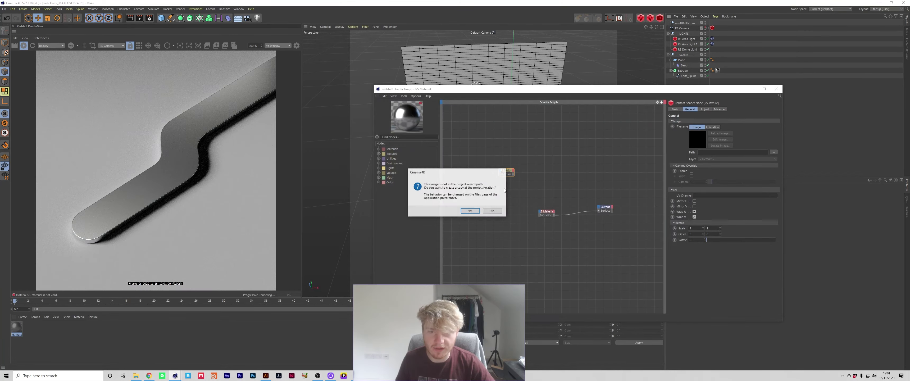
left_click(487, 211)
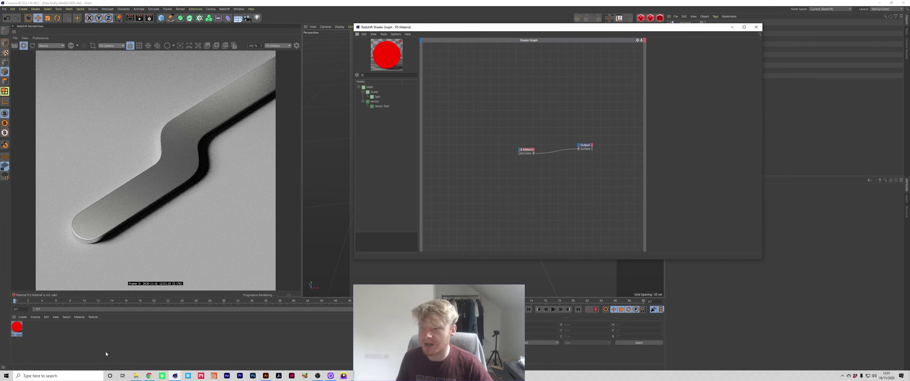
Switch to Chrome and review the Metal 009 brushed metal texture and its download options on the CC0 Textures page
left_click(148, 376)
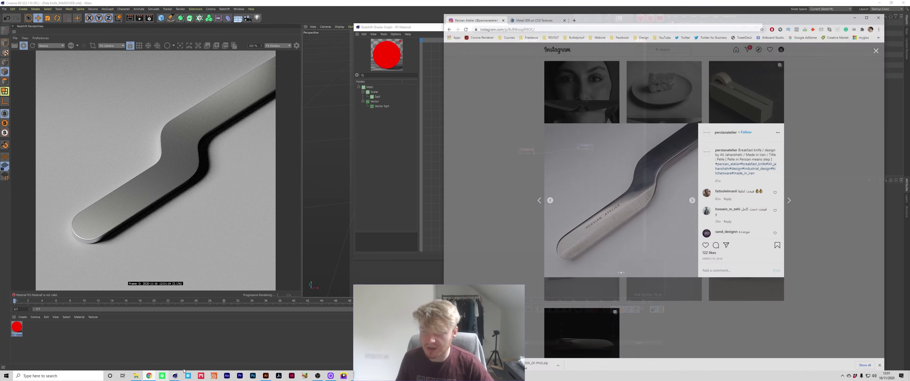
left_click(549, 6)
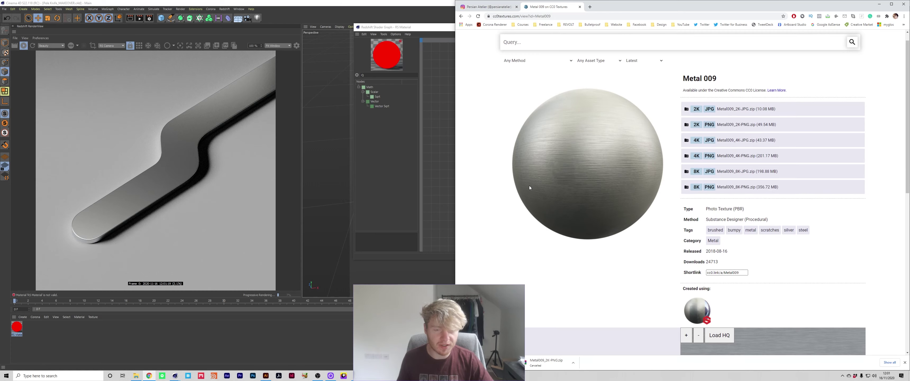
scroll(529, 185, "up", 1)
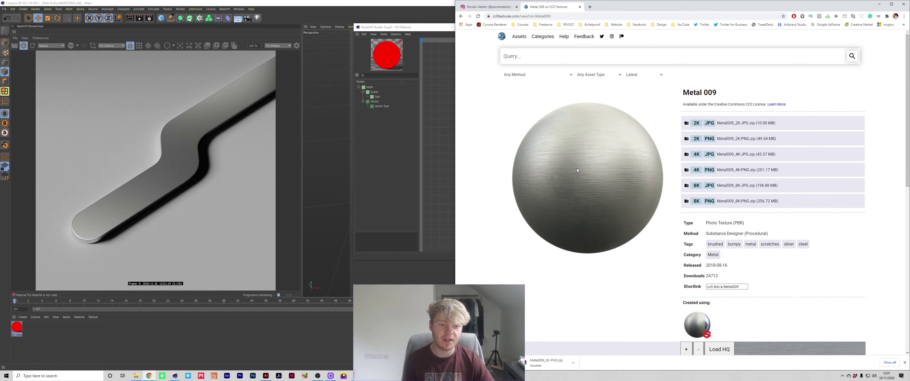
scroll(577, 168, "down", 4)
scroll(578, 168, "up", 4)
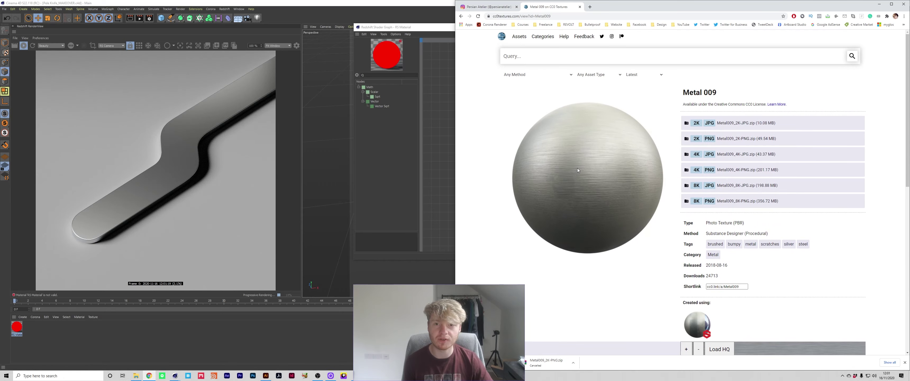
scroll(577, 170, "down", 3)
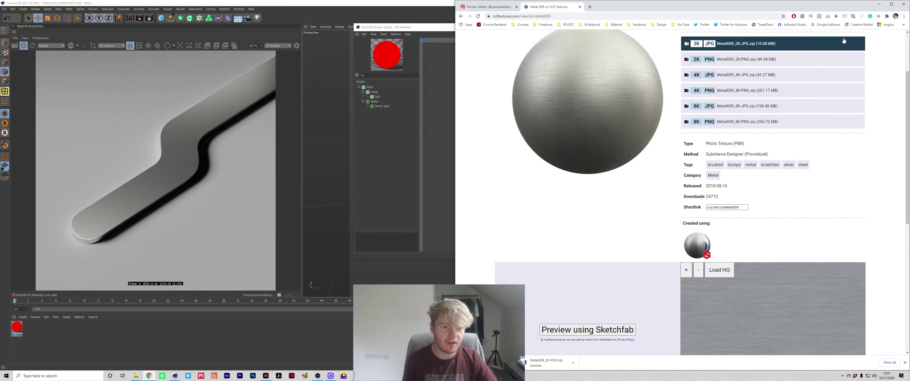
scroll(738, 110, "up", 3)
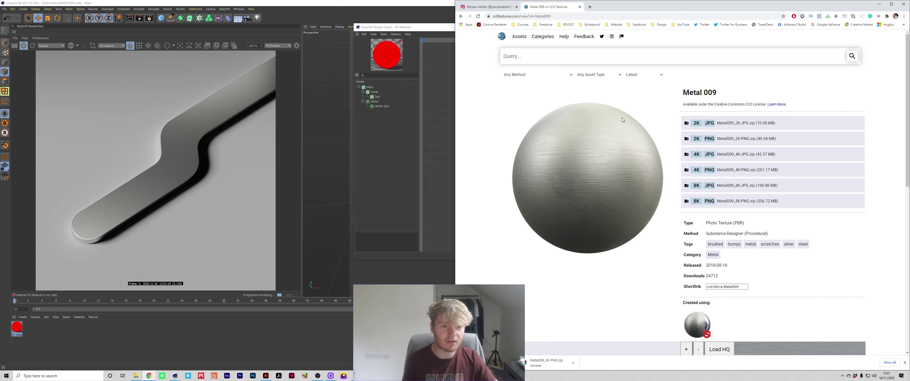
left_click(879, 4)
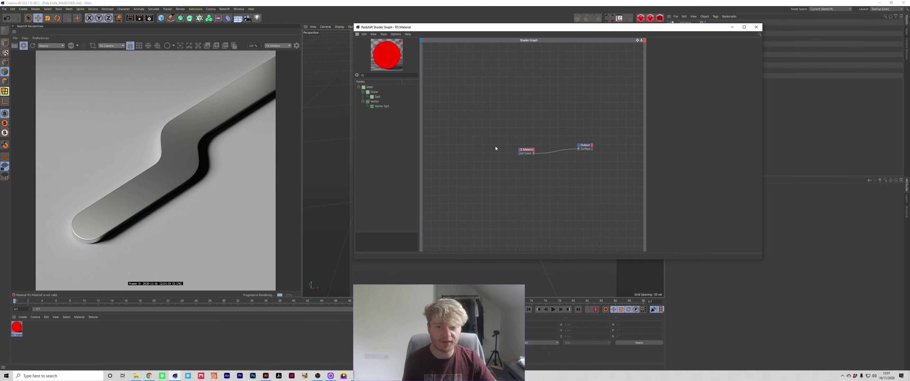
Switch to the CC0_Metal009 folder in File Explorer and preview its maps from Color through to Roughness
left_click(136, 375)
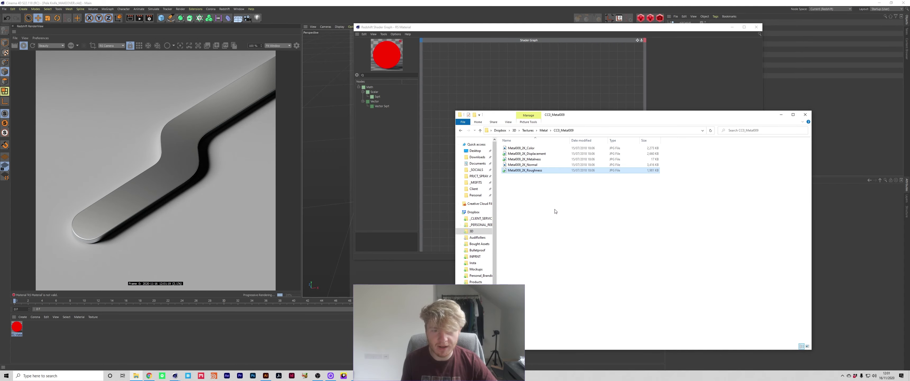
double_click(522, 148)
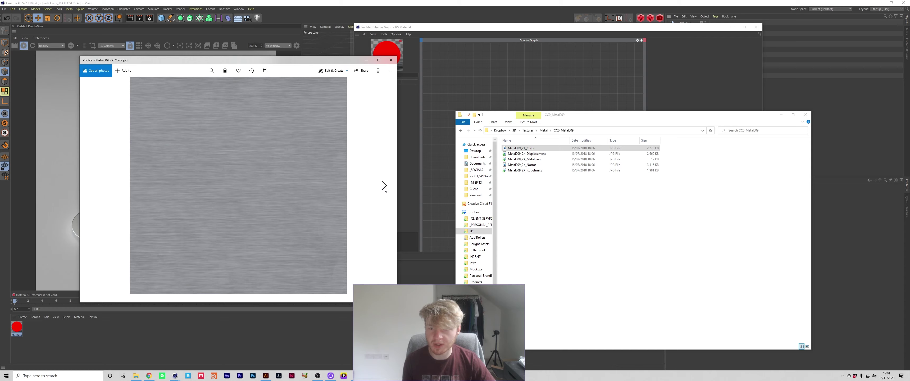
left_click(384, 186)
left_click(384, 186)
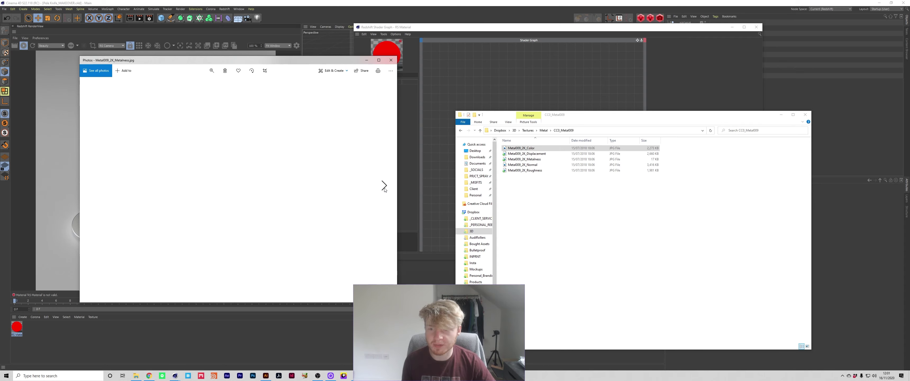
left_click(384, 186)
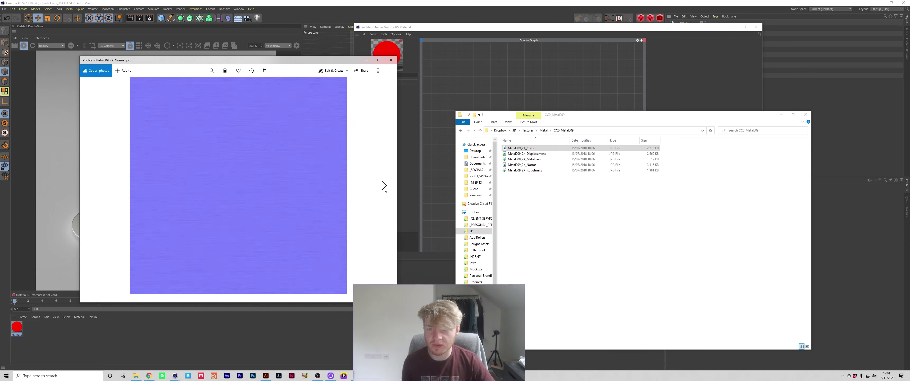
left_click(384, 186)
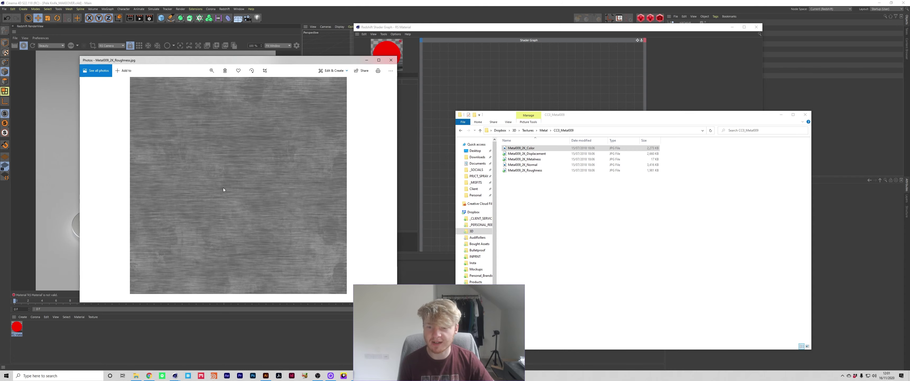
left_click(391, 60)
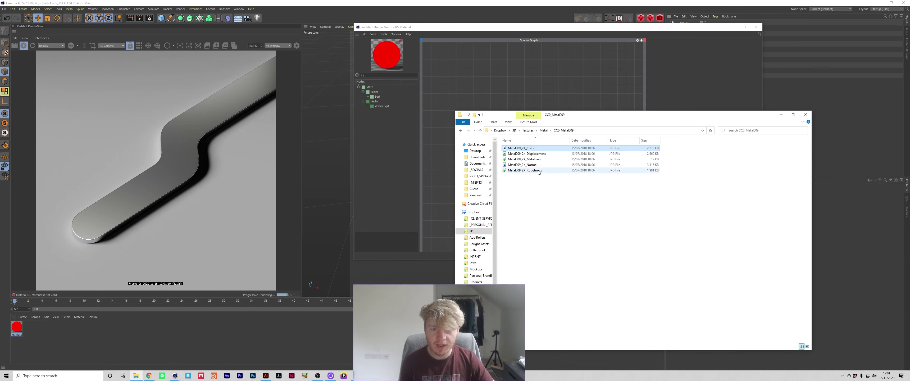
Bring Metal009_2K_Roughness into the shader graph without copying it to the project, and connect it to the RS Material's Refl Roughness input
left_click(535, 166)
left_click_drag(535, 170, 465, 163)
left_click(492, 211)
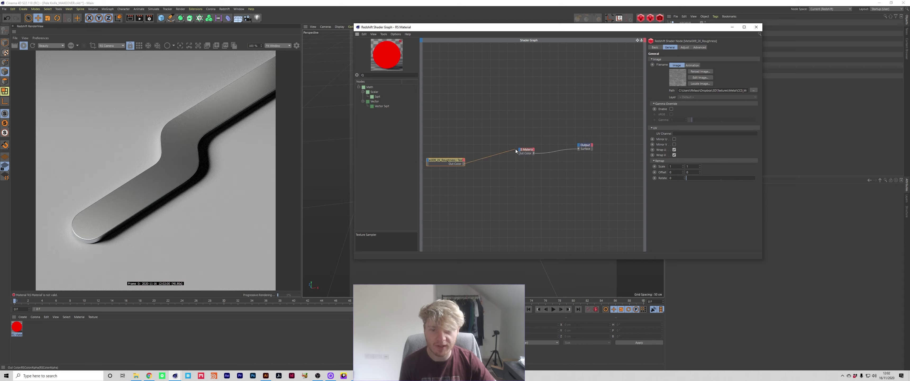
left_click_drag(520, 151, 520, 151)
mouse_move(540, 165)
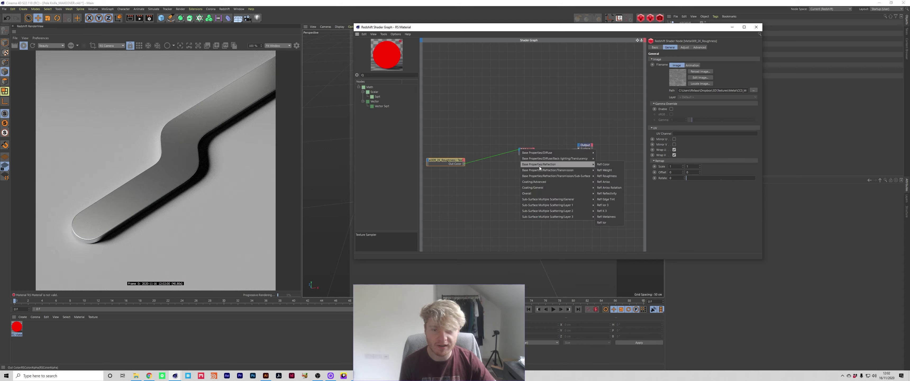
left_click(606, 176)
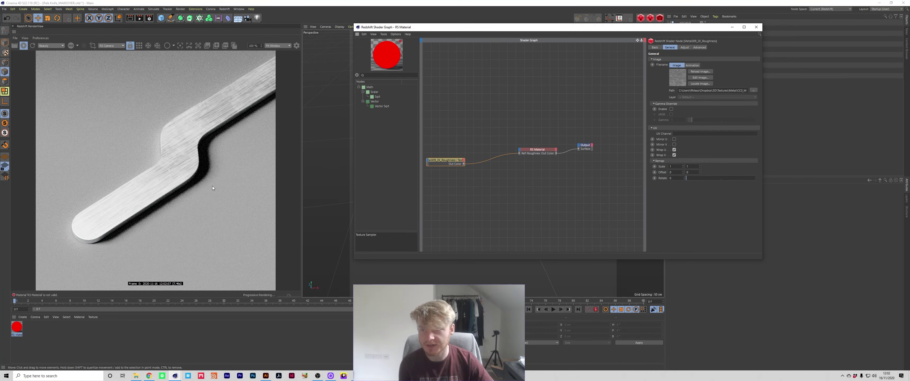
Move the roughness texture node nearer the RS Material and set its remap scale to 2 by 2
left_click_drag(451, 160, 465, 152)
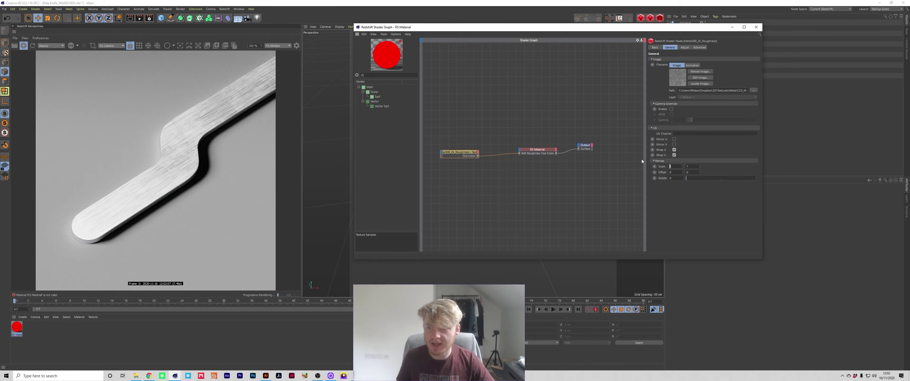
type("2")
key("Return")
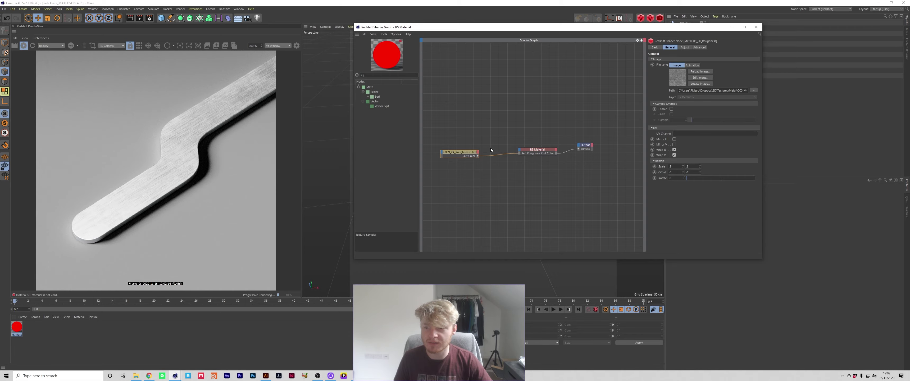
Add an RS Ramp node and wire it between the roughness texture's output and the RS Material's Refl Roughness input
left_click_drag(472, 155, 469, 178)
key("shift+c")
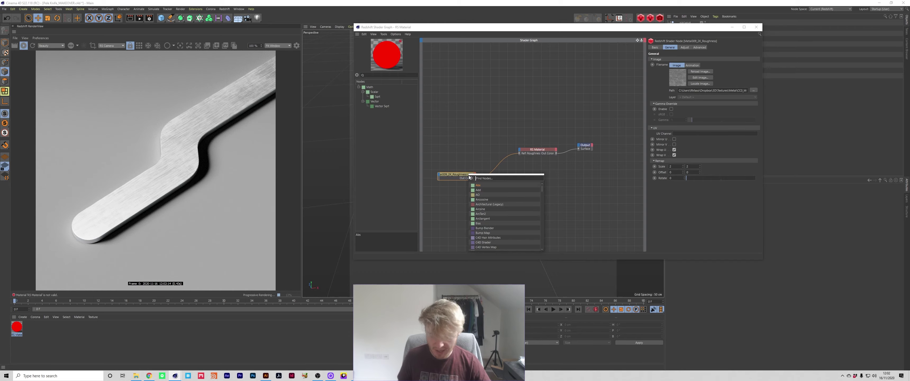
type("ramp")
key("Return")
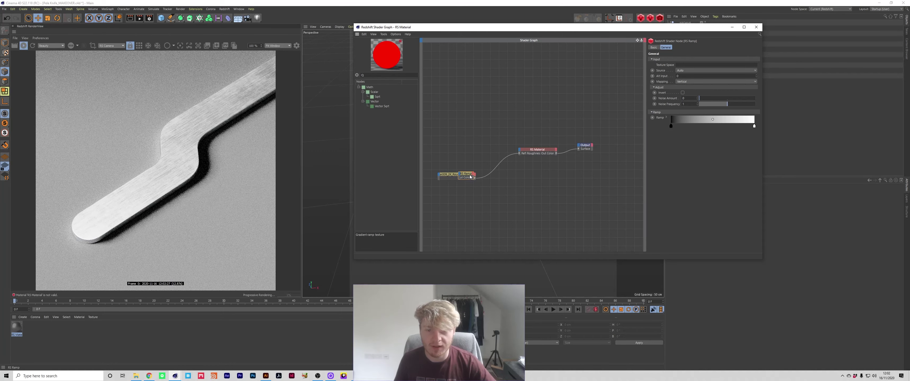
left_click_drag(466, 173, 495, 172)
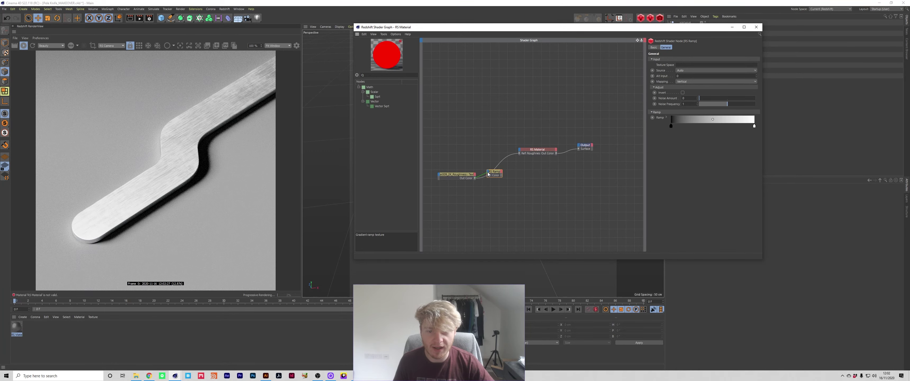
left_click(488, 174)
left_click(517, 175)
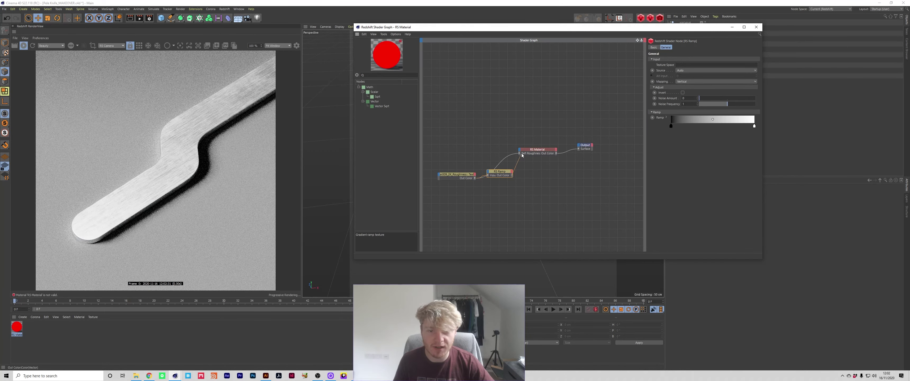
left_click_drag(519, 156, 498, 171)
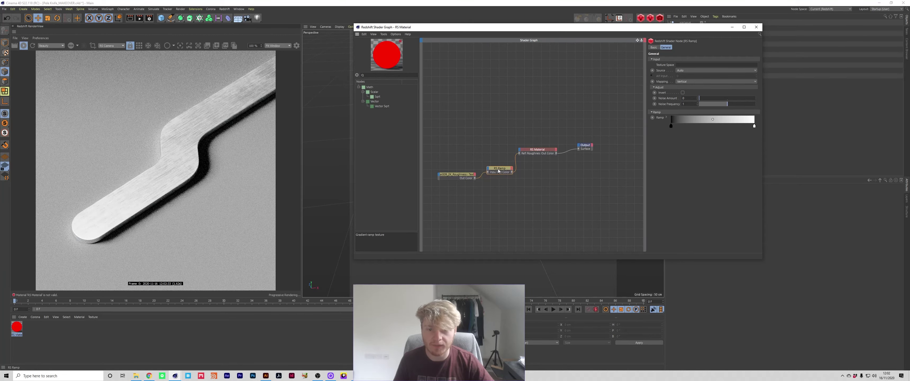
Adjust the ramp's contrast, placing the black knot at about 17% and the white knot at about 84%
left_click_drag(671, 126, 707, 127)
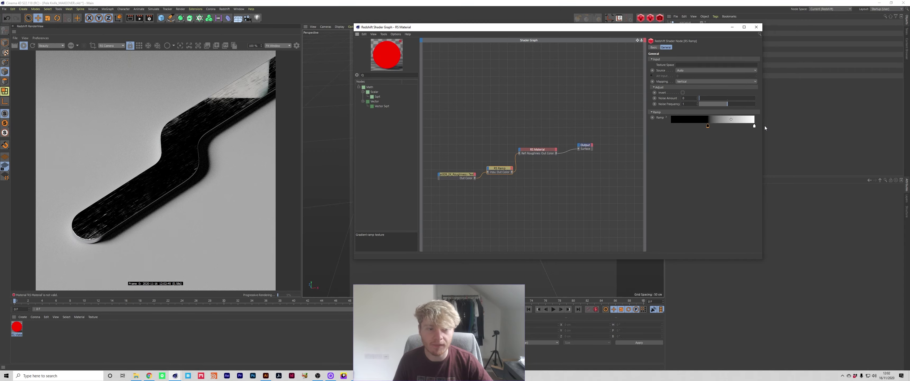
left_click_drag(755, 126, 723, 127)
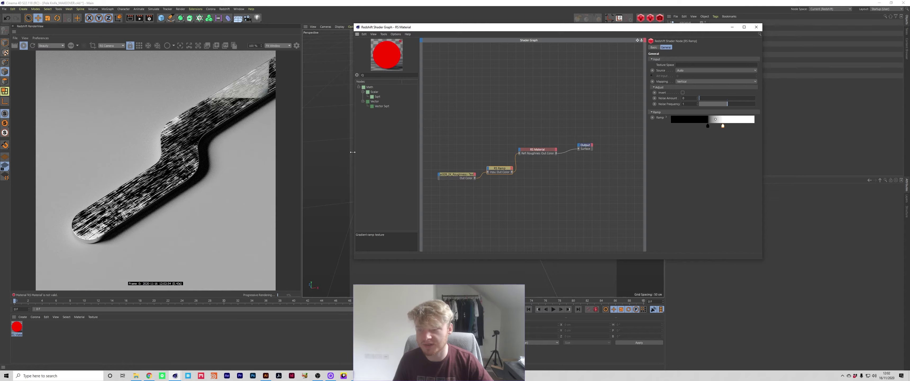
mouse_move(708, 126)
left_mouse_down()
mouse_move(686, 126)
mouse_move(743, 131)
left_mouse_up()
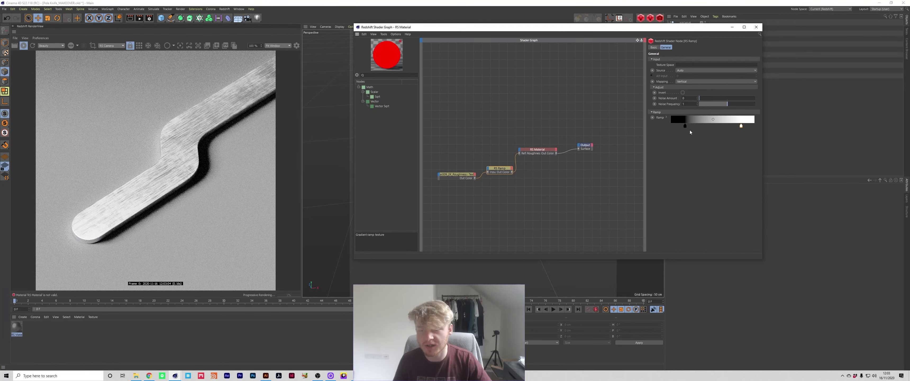
Darken the ramp's white knot to a mid grey to lower the maximum roughness
double_click(741, 128)
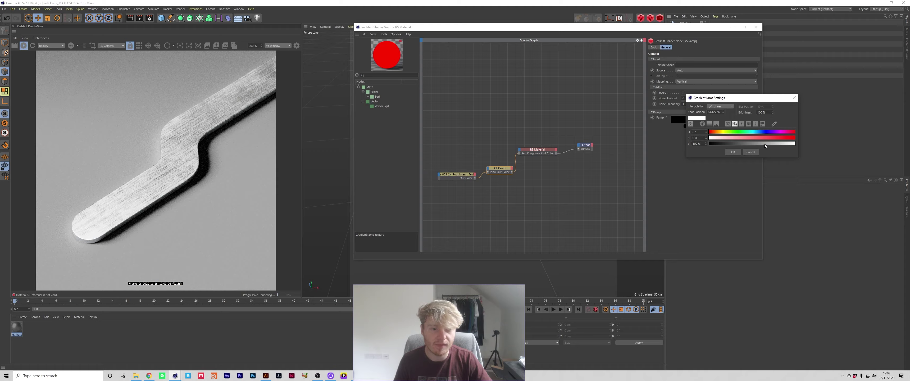
left_click(754, 143)
left_click(737, 153)
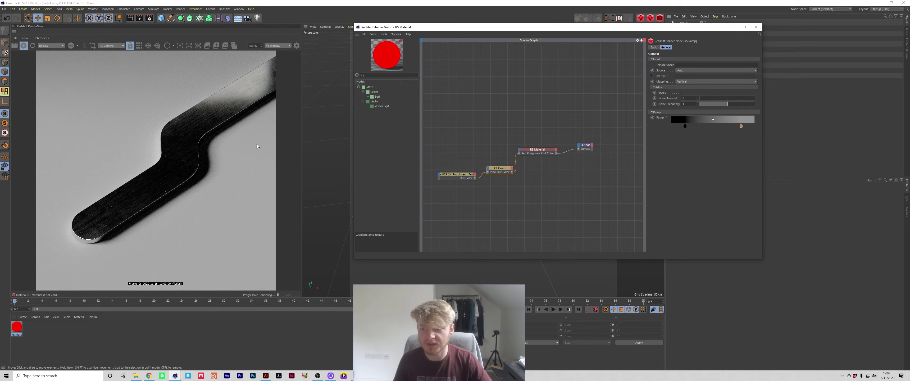
Shift the ramp's light knot to about 81% and darken it to about 45% grey
left_click_drag(740, 126, 739, 127)
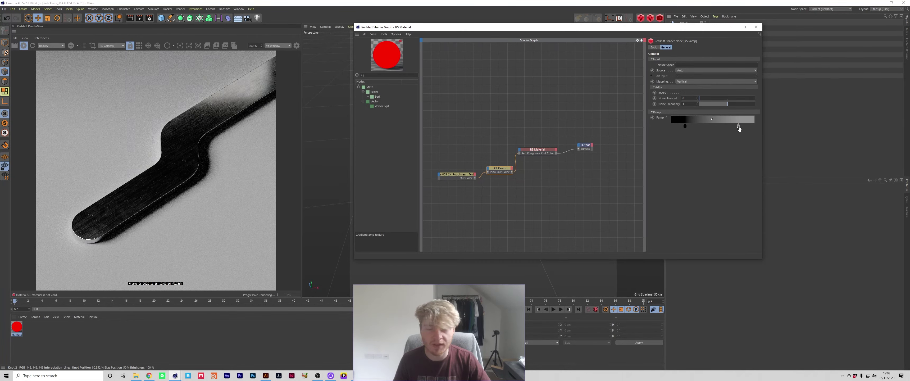
double_click(738, 126)
left_click(749, 143)
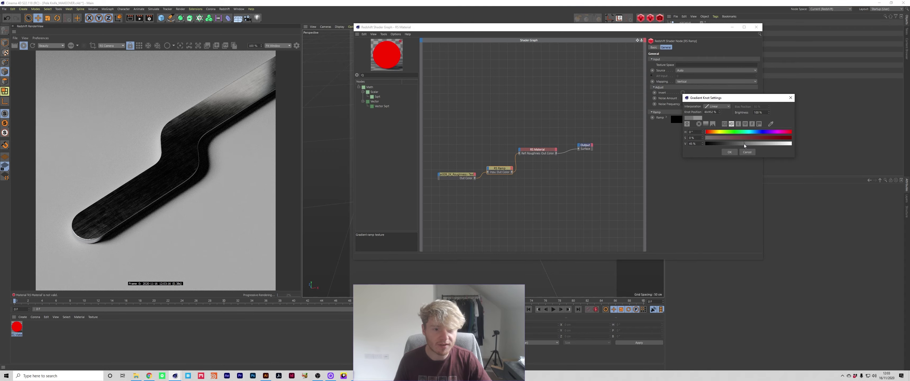
left_click(744, 144)
left_click(730, 152)
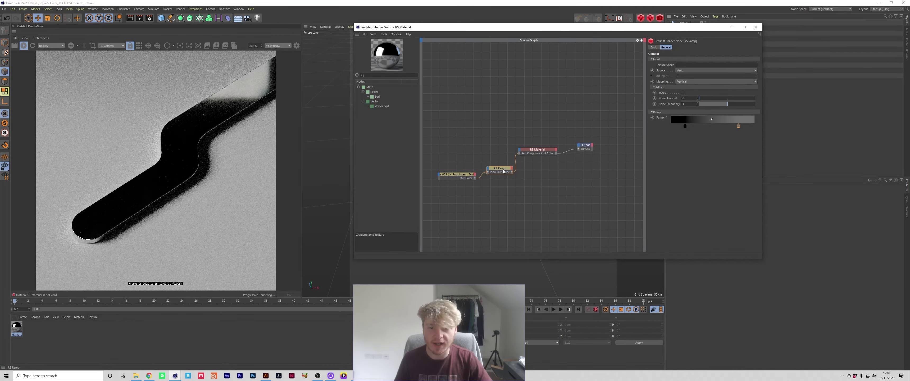
Preview the ramp alone by wiring its output straight into the Output node's Surface, and undo that connection
left_click_drag(512, 173, 544, 153)
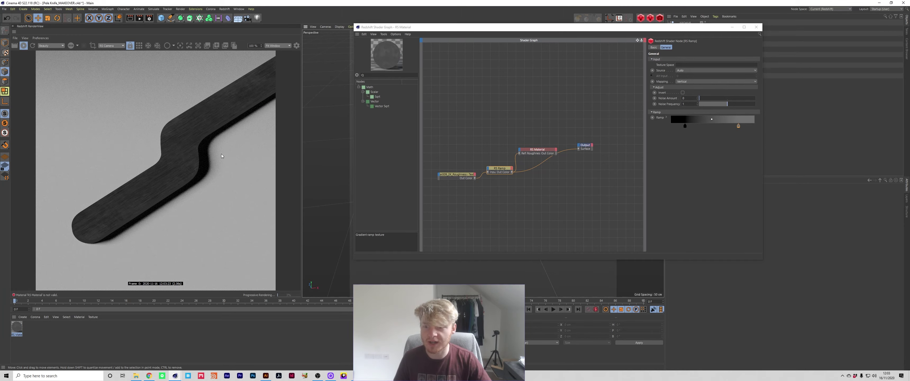
key("ctrl+z")
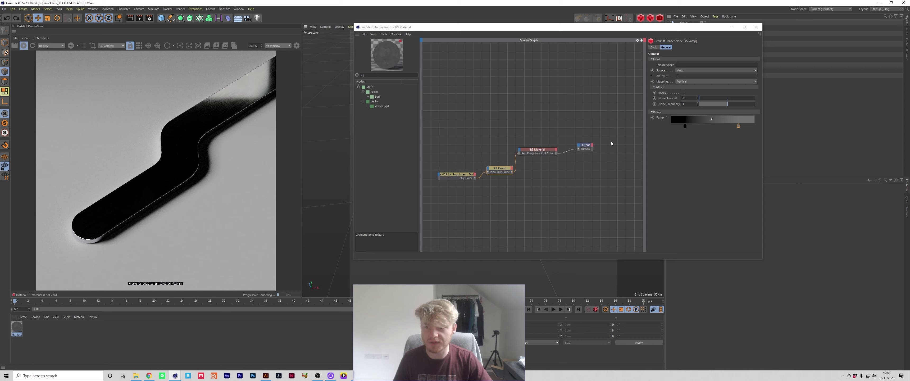
left_click(712, 126)
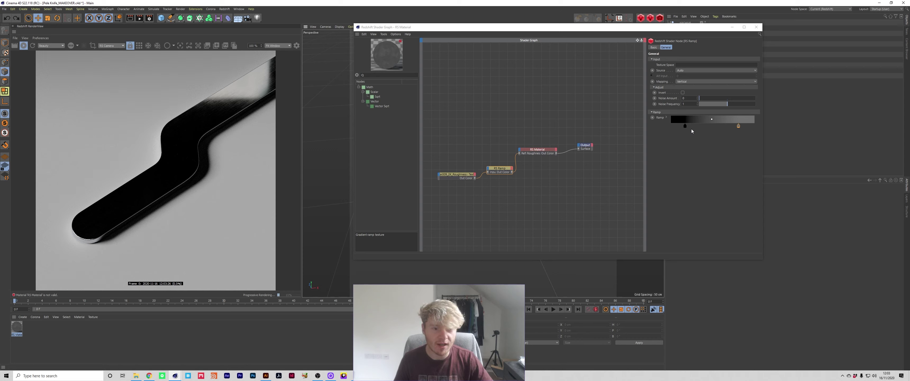
Lighten the ramp's dark knot in stages to about 40% grey to raise the minimum roughness
double_click(686, 126)
left_click(666, 144)
left_click_drag(667, 144, 673, 145)
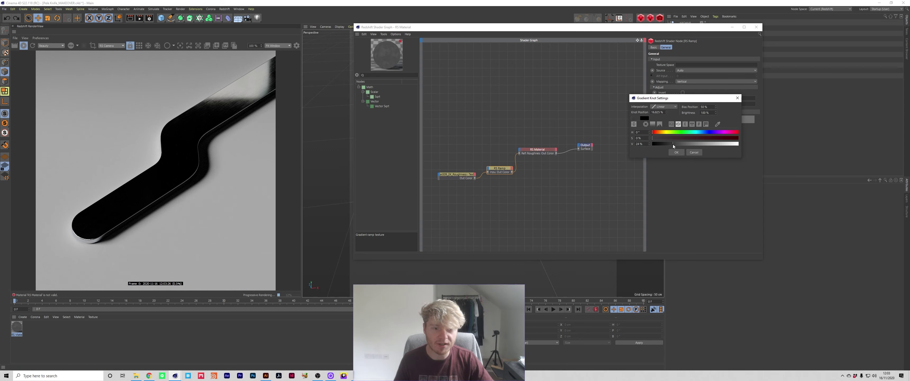
left_click(677, 152)
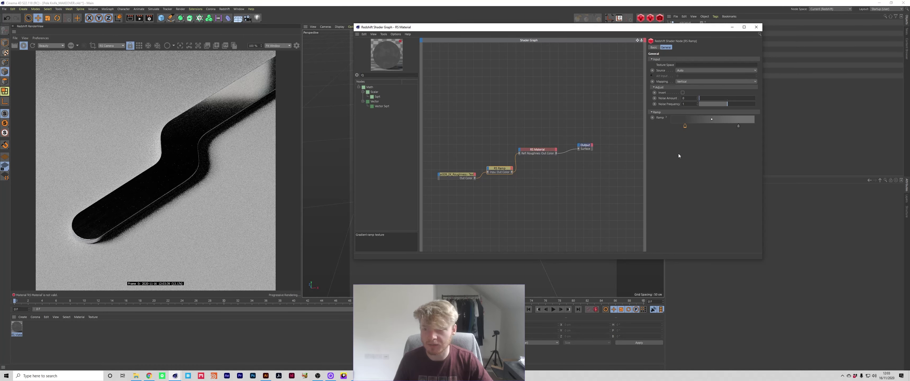
double_click(685, 126)
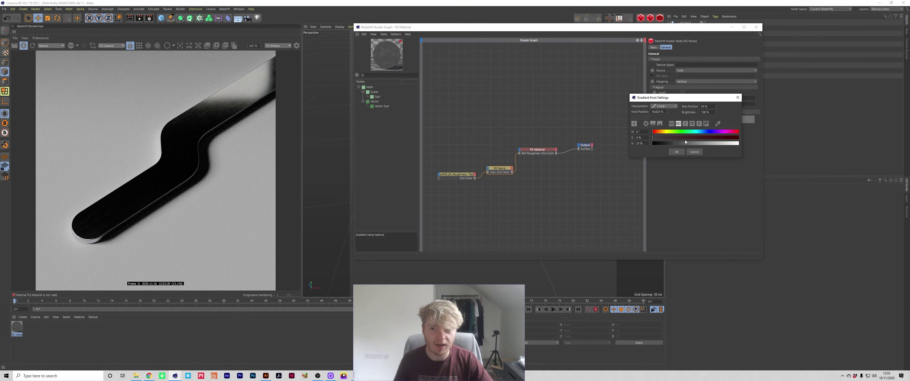
left_click(685, 143)
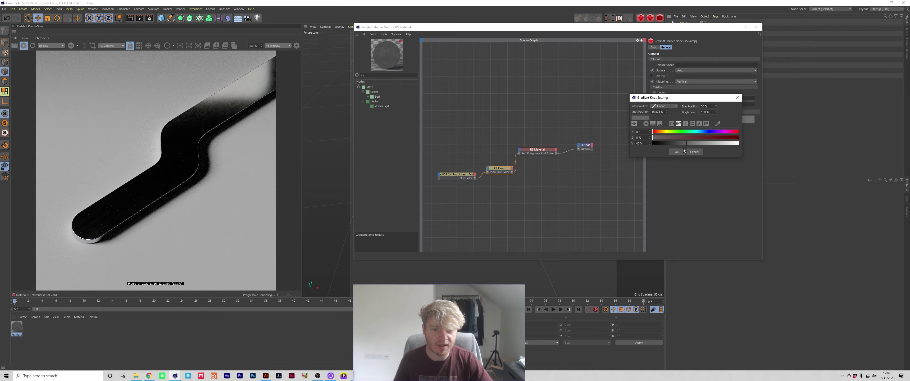
left_click(678, 151)
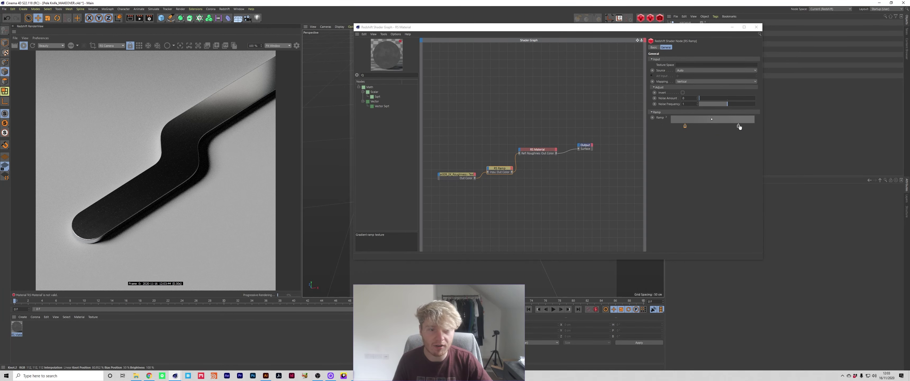
Brighten the ramp's light knot, trying 61% before settling on about 56% grey
double_click(739, 126)
left_click(760, 141)
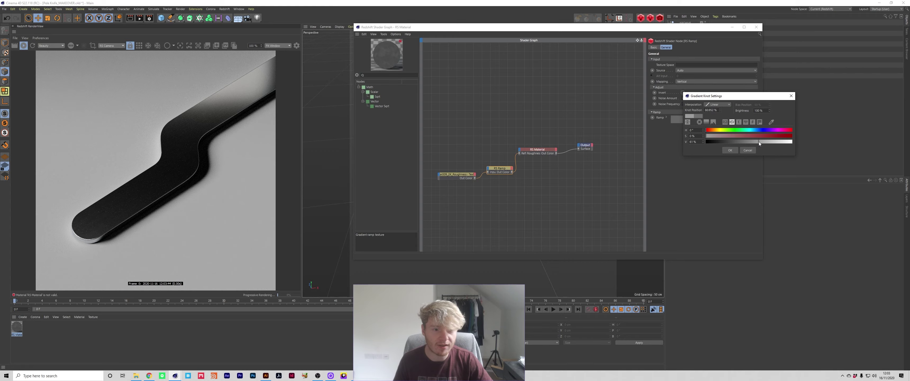
left_click(730, 150)
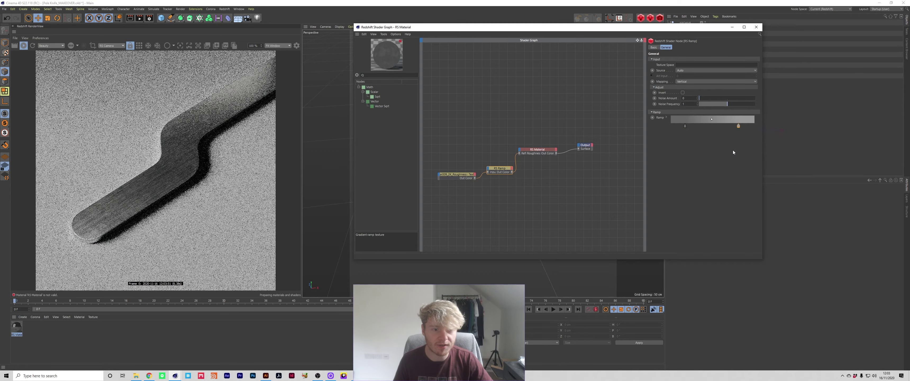
double_click(739, 126)
left_click(754, 144)
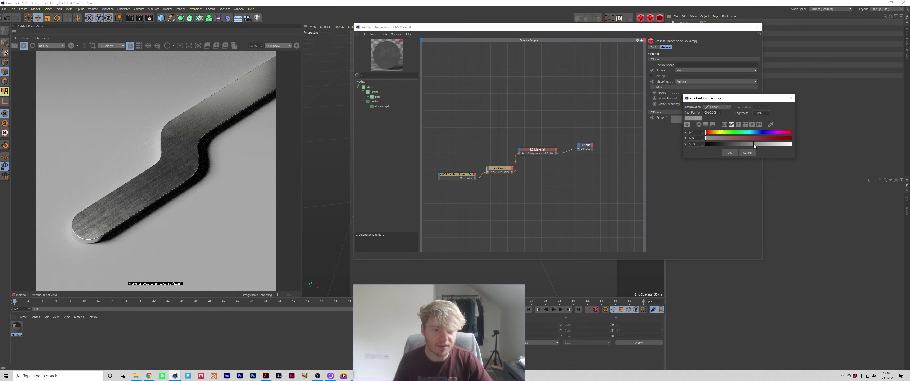
left_click(730, 153)
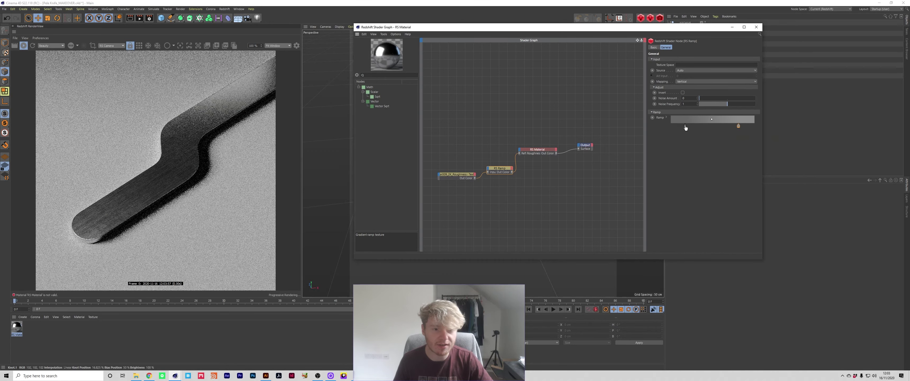
Darken the ramp's dark knot to about 30% grey for more contrast in the roughness
double_click(684, 124)
left_click(684, 143)
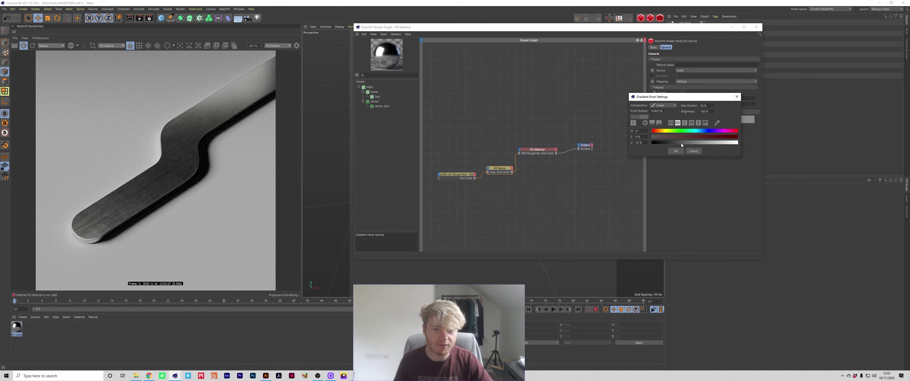
left_click_drag(680, 144, 677, 144)
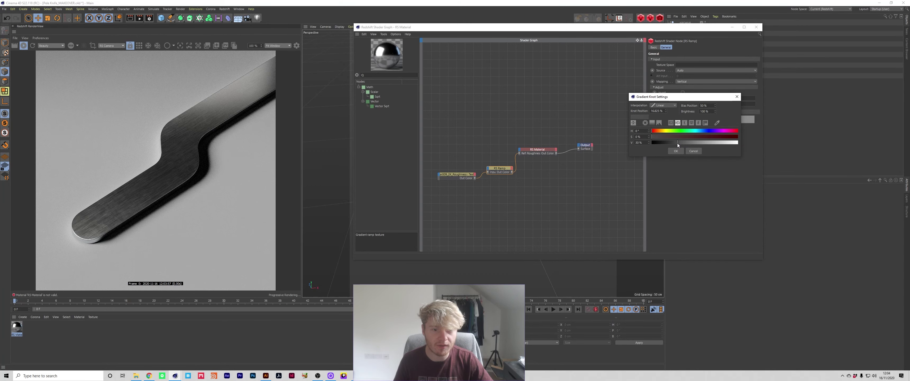
left_click(676, 151)
Move the RS Material and Output nodes down, and insert an RS Color Mix node between the ramp, on Input 2, and the Refl Roughness input
left_click(615, 163)
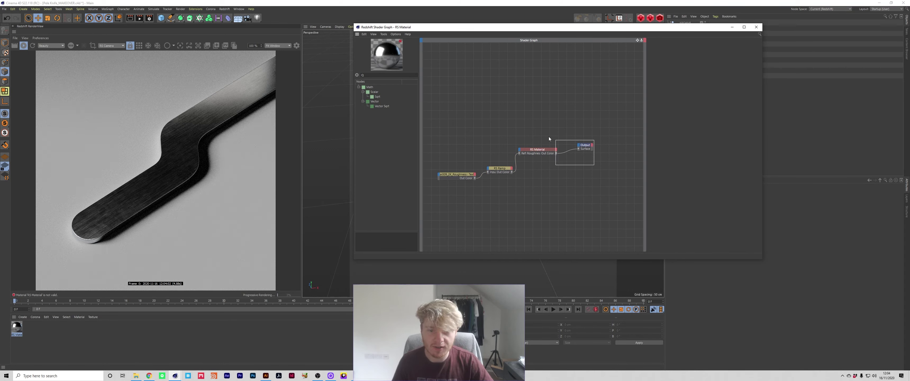
left_click_drag(549, 138, 562, 174)
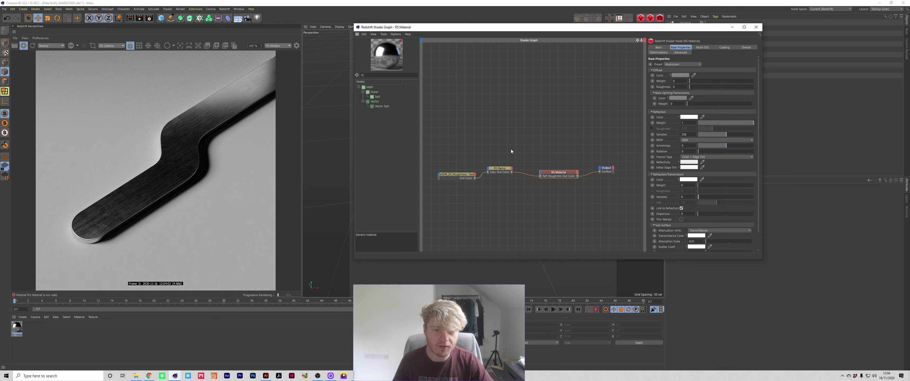
left_click(498, 135)
key("Tab")
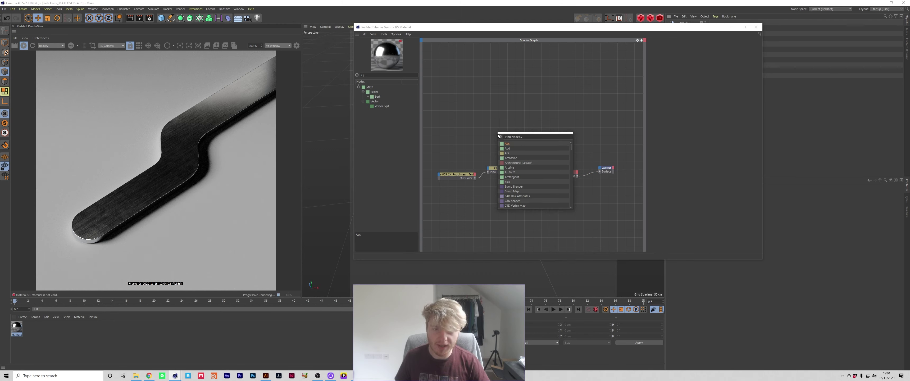
type("color")
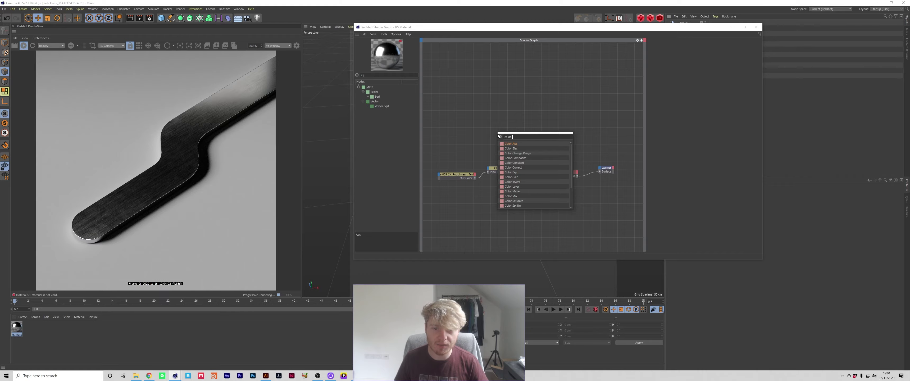
type("mix")
key("Return")
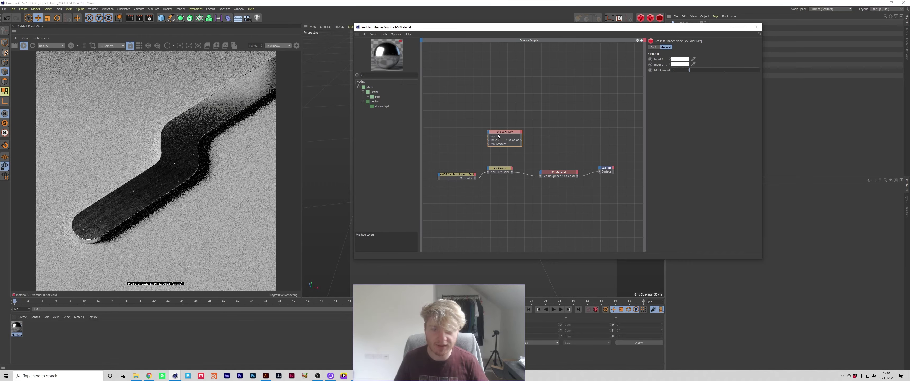
left_click_drag(509, 138, 543, 176)
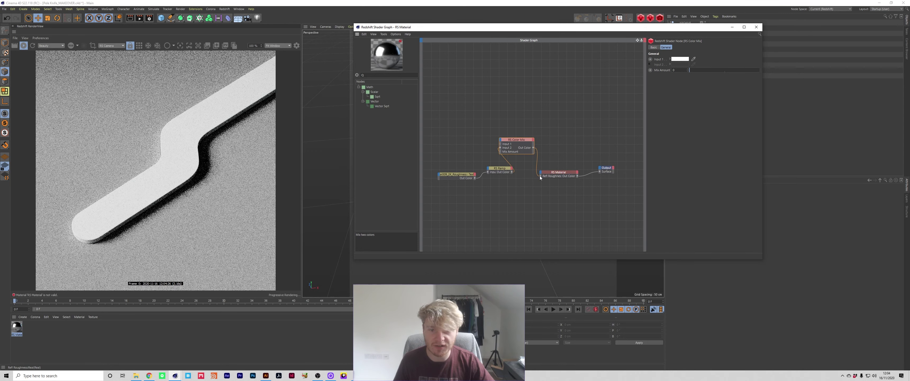
left_click_drag(519, 142, 533, 143)
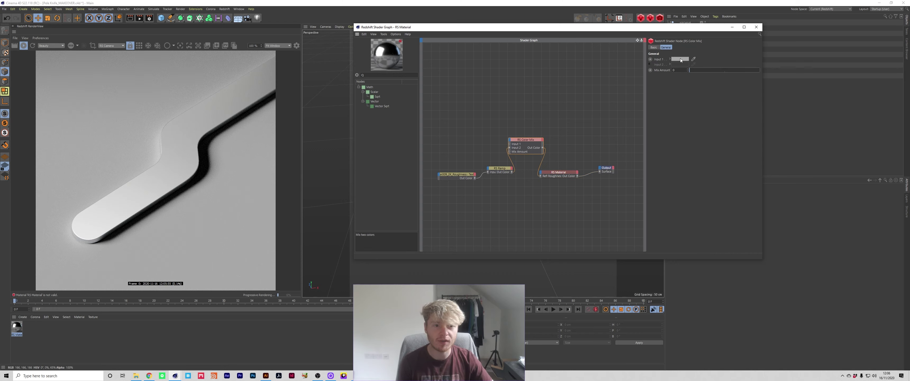
Test the Color Mix node's Input 1 with black and with pure white as the roughness colour
left_click(679, 58)
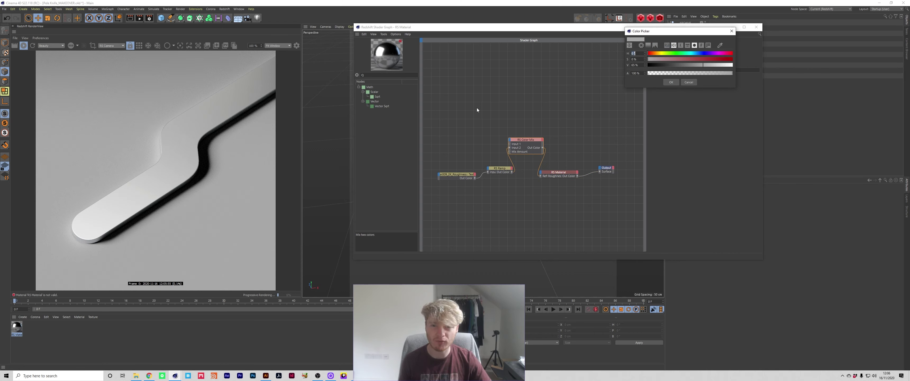
left_click(651, 65)
left_click(670, 82)
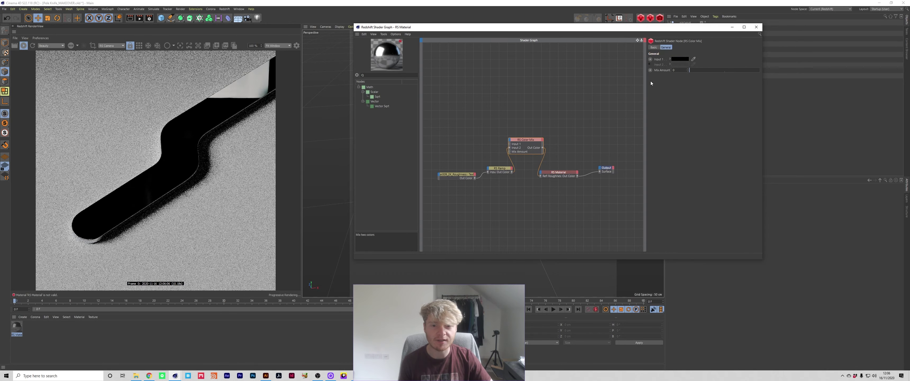
left_click(680, 59)
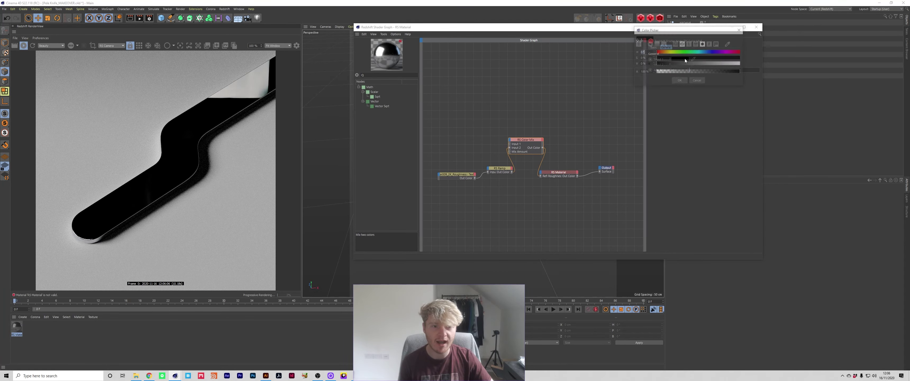
left_click_drag(697, 63, 808, 68)
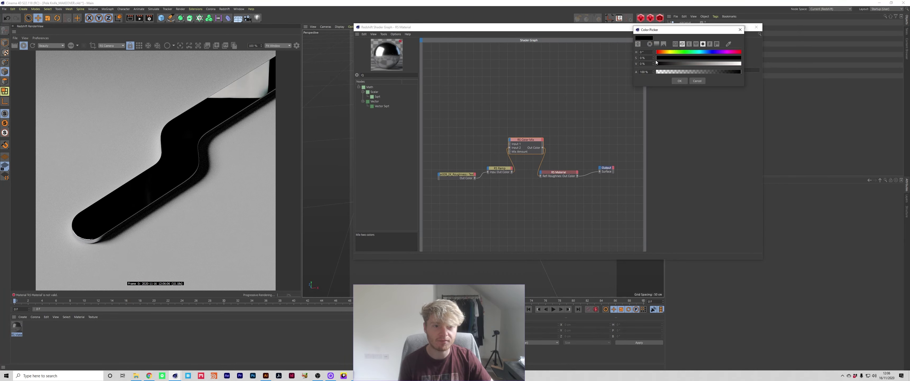
left_click(674, 80)
Set the Color Mix node's Input 1 to a grey of about 60% brightness
left_click(680, 58)
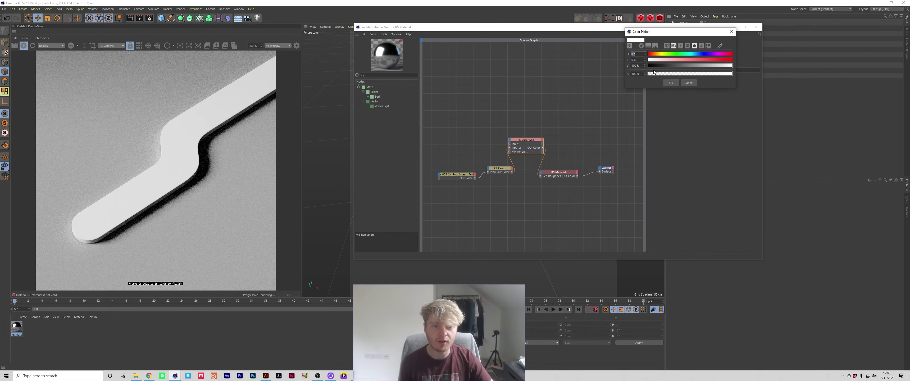
left_click(690, 66)
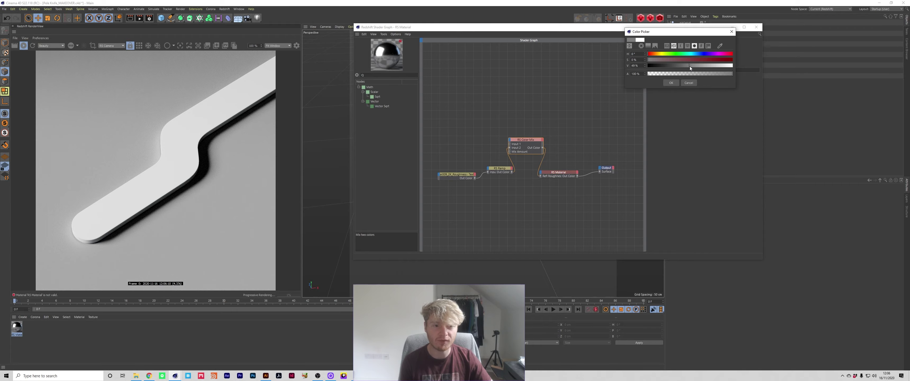
left_click_drag(689, 66, 697, 67)
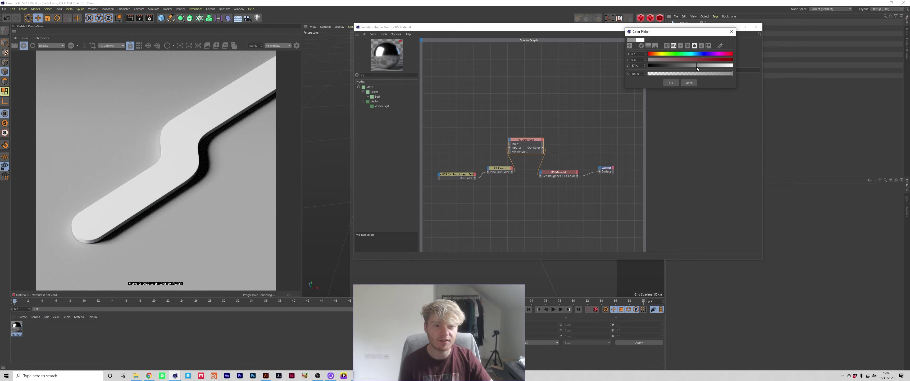
left_click(671, 82)
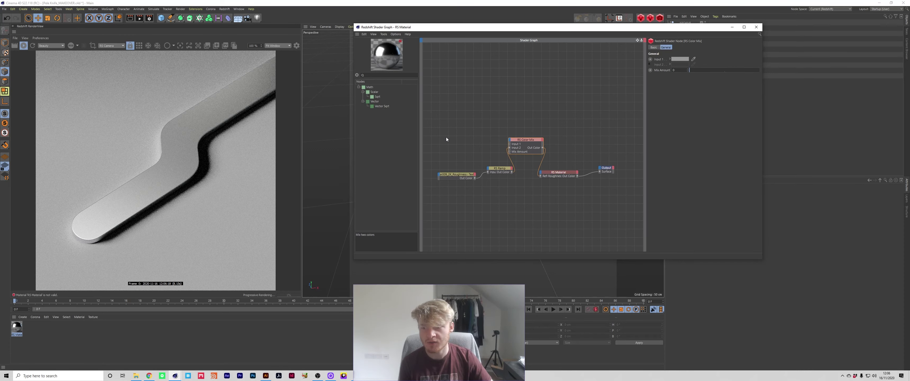
Test the Color Mix node's Input 1 with greys of about 25% and 45% brightness
left_click(680, 59)
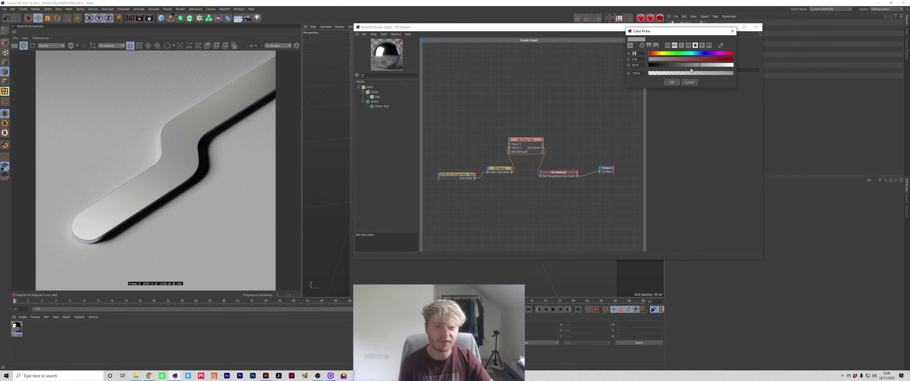
left_click_drag(692, 65, 670, 66)
left_click(671, 82)
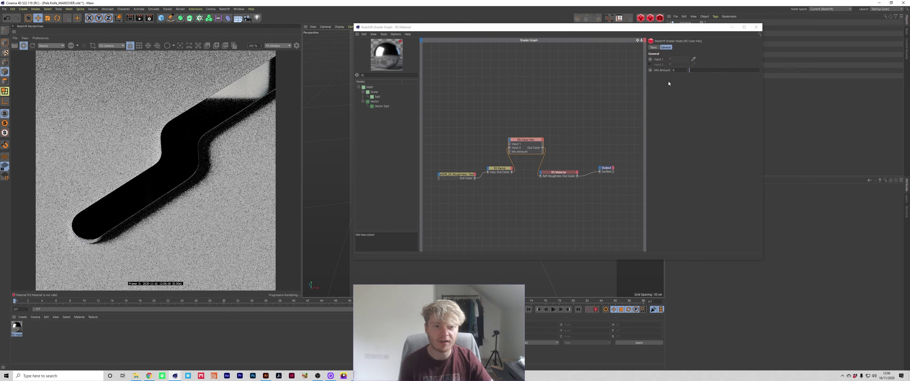
left_click(678, 60)
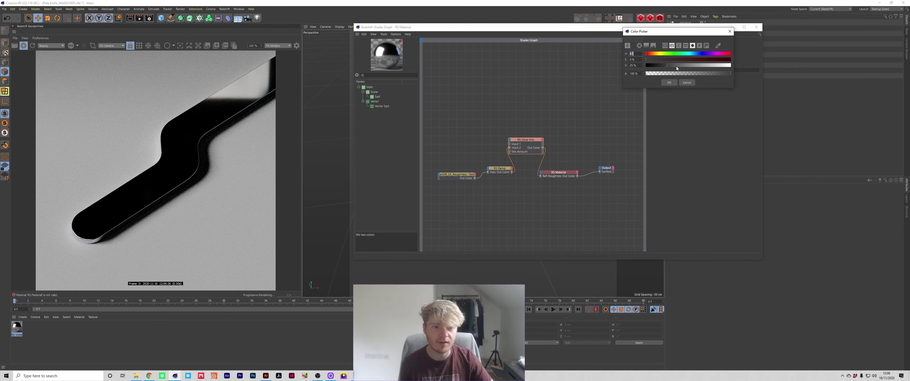
left_click_drag(689, 66, 684, 66)
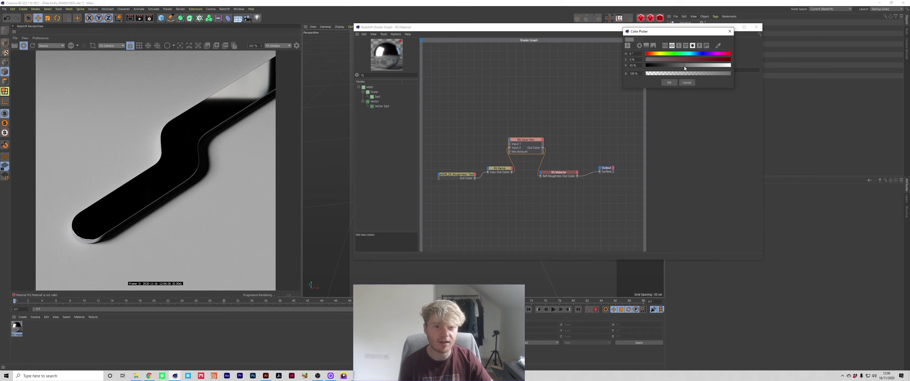
left_click(669, 82)
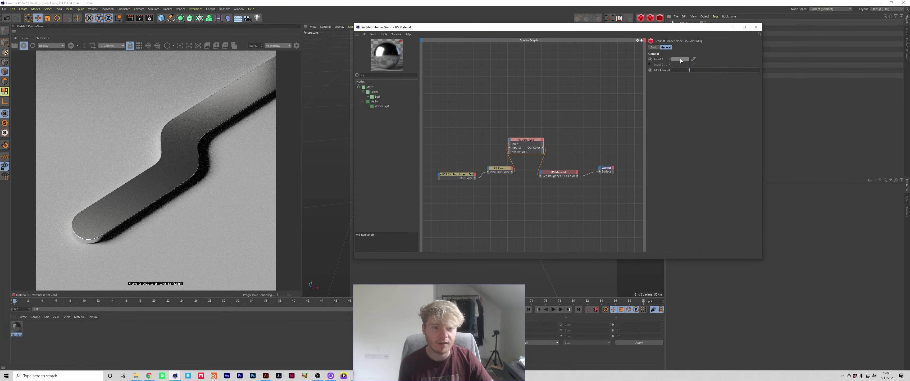
left_click(542, 158)
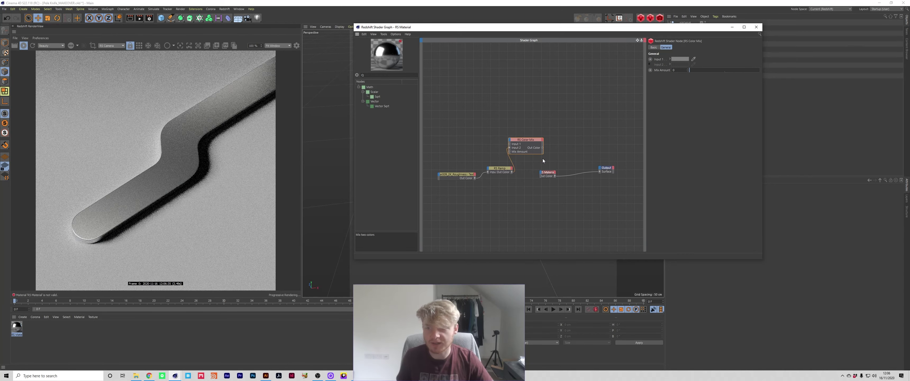
key("ctrl+z")
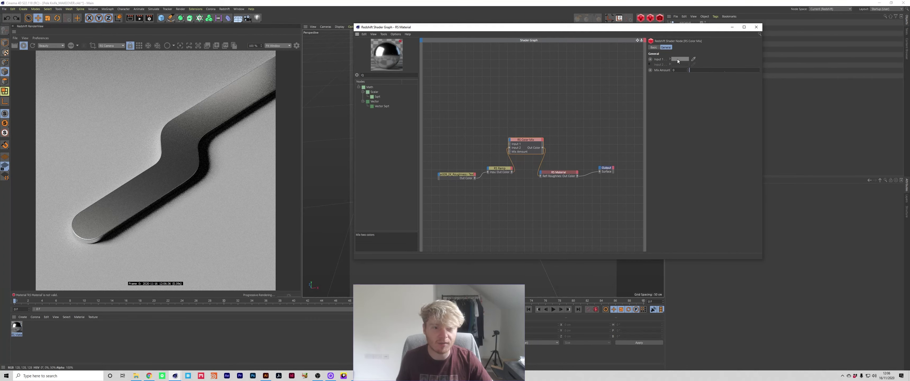
Try 60% brightness for the Color Mix node's Input 1 grey, and settle on 55%
left_click(680, 59)
left_click_drag(631, 66, 620, 71)
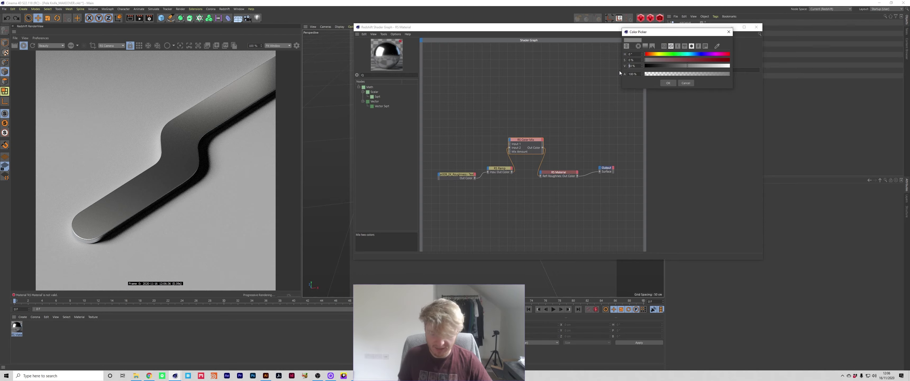
type("60")
key("Return")
left_click(677, 59)
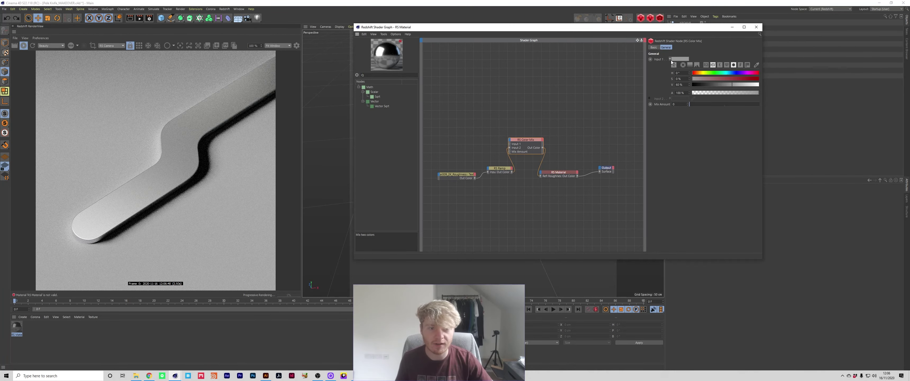
left_click(675, 59)
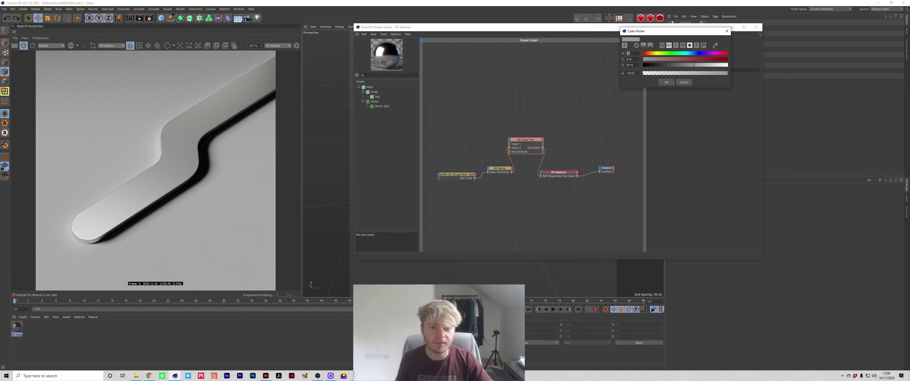
key("Return")
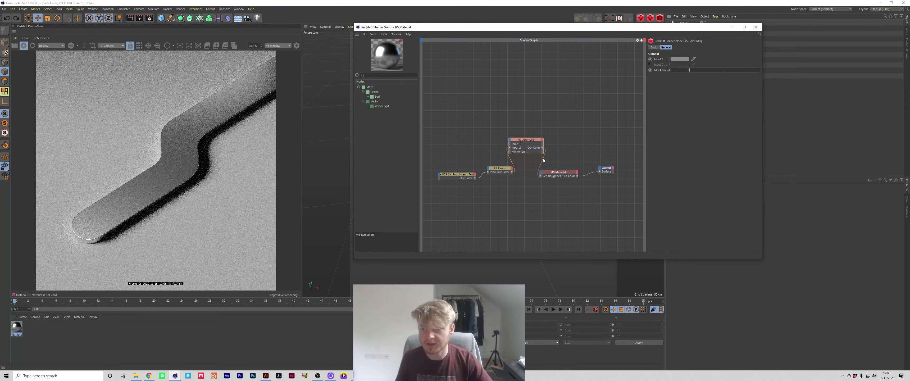
Raise the Color Mix node's Mix Amount to about 0.3, and move the Color Mix and ramp nodes up
left_click_drag(524, 140, 524, 139)
left_click_drag(690, 70, 709, 72)
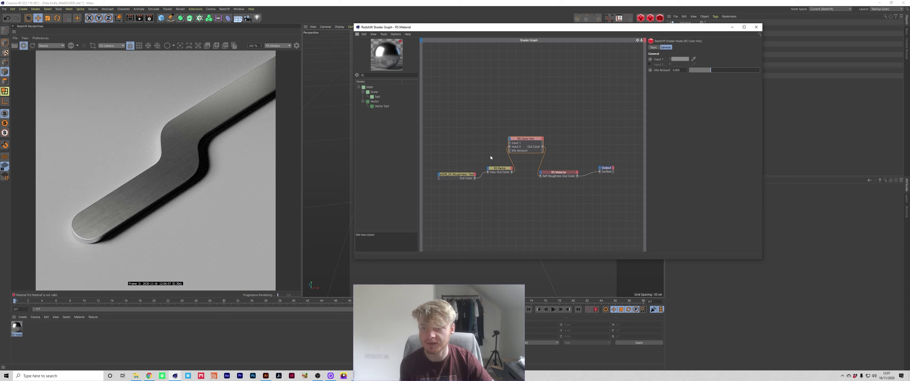
left_click_drag(539, 147, 540, 134)
left_click_drag(500, 168, 491, 147)
left_click(453, 176)
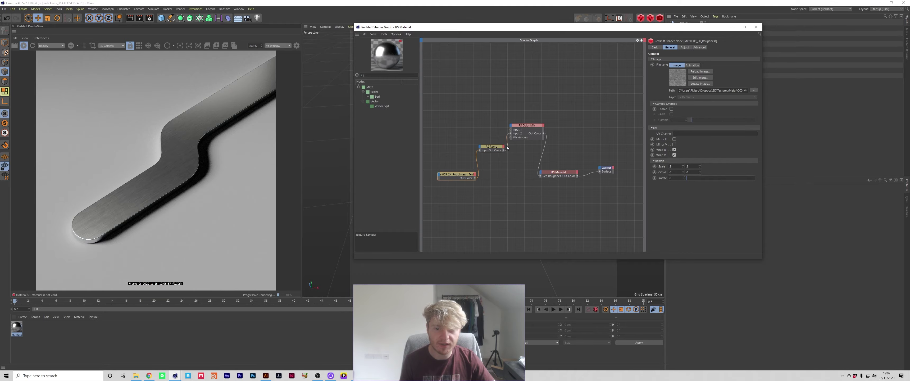
Disconnect the ramp from the Color Mix node's Input 2 and set Mix Amount to 0 to check the plain grey roughness
double_click(517, 133)
left_click_drag(523, 127, 509, 124)
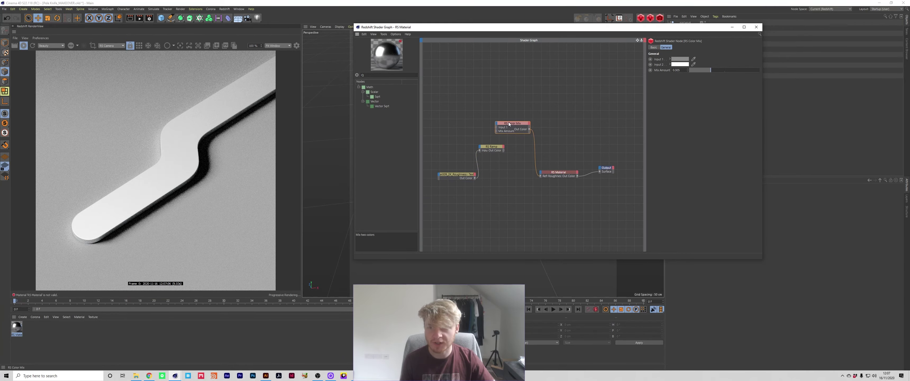
left_click_drag(709, 74, 643, 77)
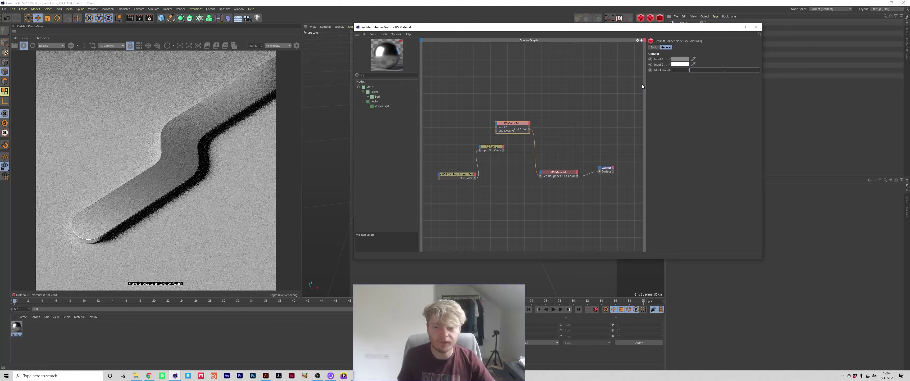
left_click(680, 59)
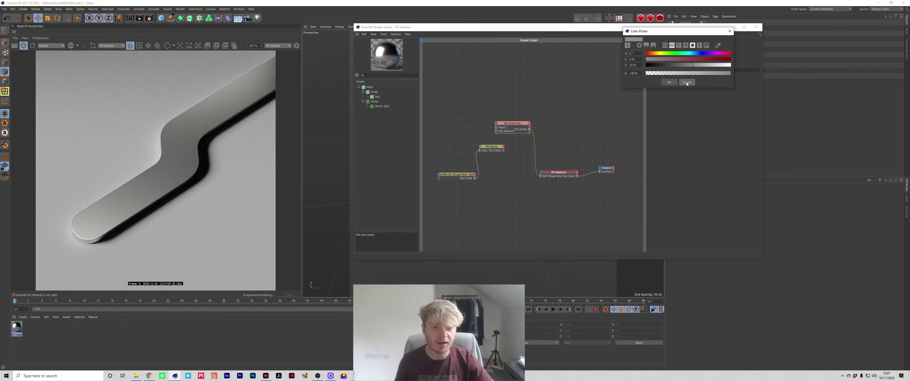
left_click(687, 82)
left_click(558, 173)
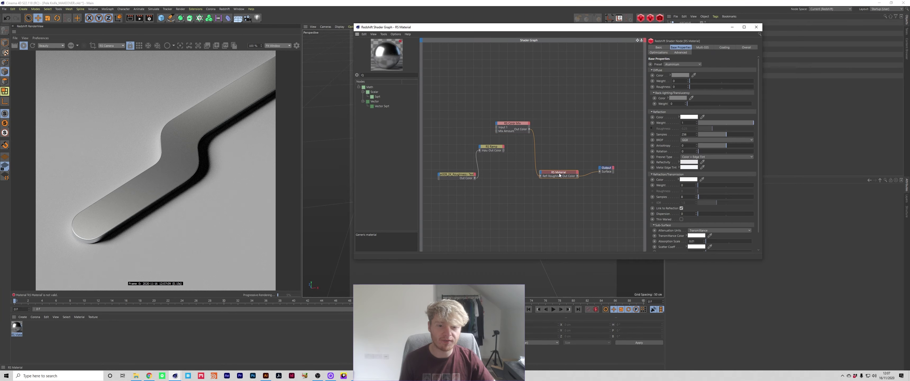
left_click(512, 123)
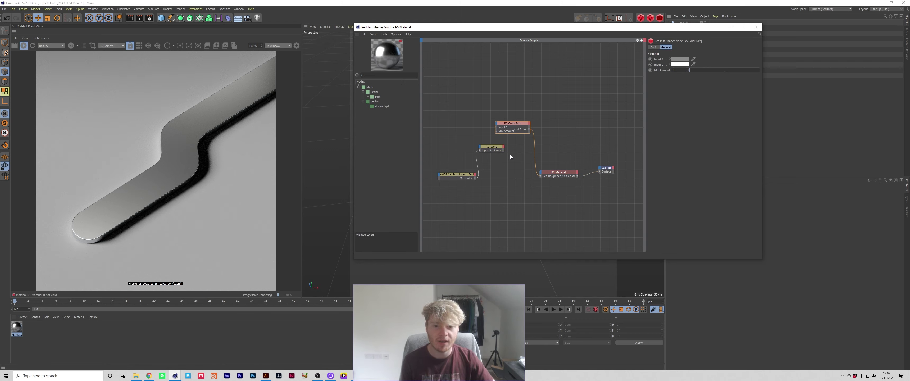
Reconnect the ramp to the Color Mix node's Input 2 and set Mix Amount to about 0.31
left_click_drag(504, 150, 497, 123)
left_click(505, 130)
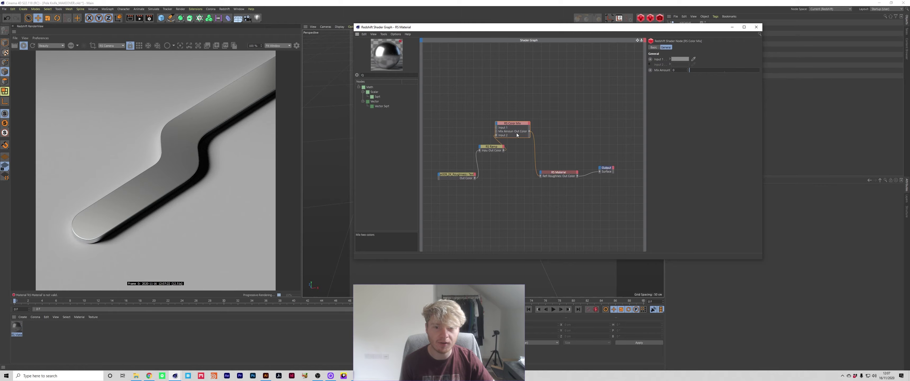
left_click_drag(692, 71, 712, 72)
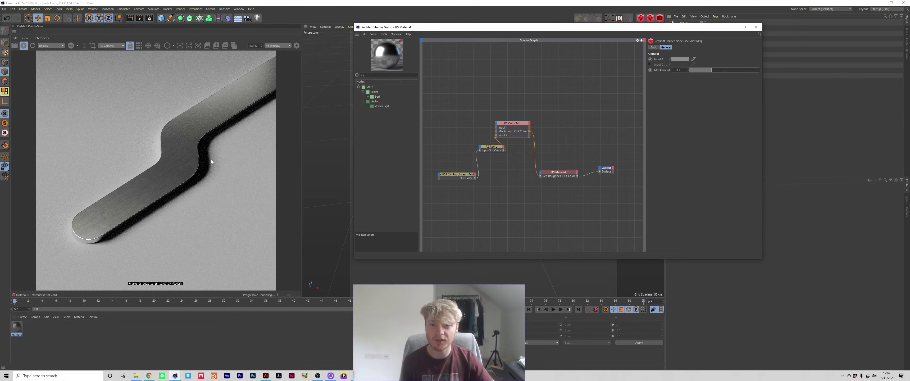
Rearrange the graph so the roughness texture and ramp sit in one row, with the Color Mix node above the RS Material
left_click_drag(519, 124, 489, 147)
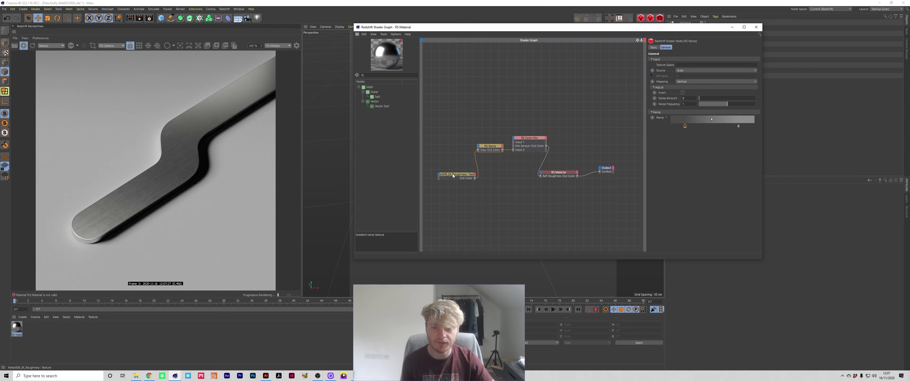
left_click_drag(453, 175, 443, 175)
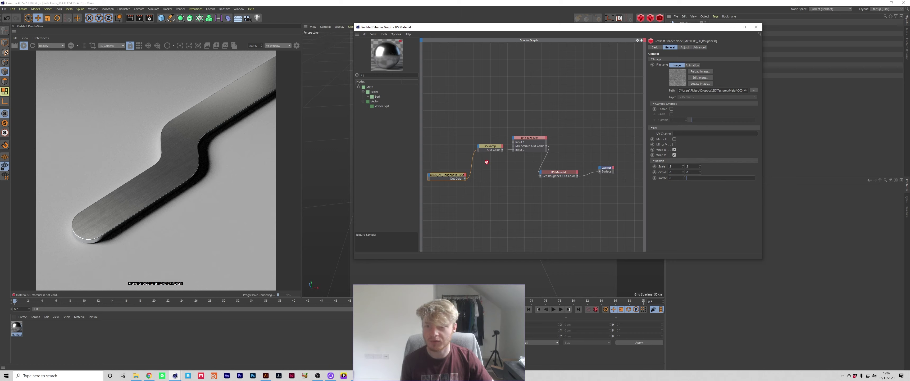
left_click(490, 149)
left_click_drag(490, 149, 489, 178)
left_click(485, 162)
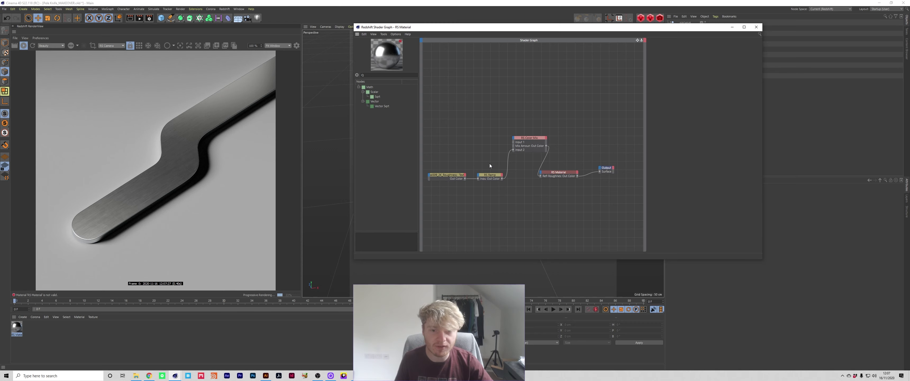
Switch to File Explorer's CC0_Metal009 folder and add the Metal009_2K_Normal texture to the shader graph without copying it to the project
left_click_drag(451, 170, 496, 199)
left_click_drag(495, 199, 496, 200)
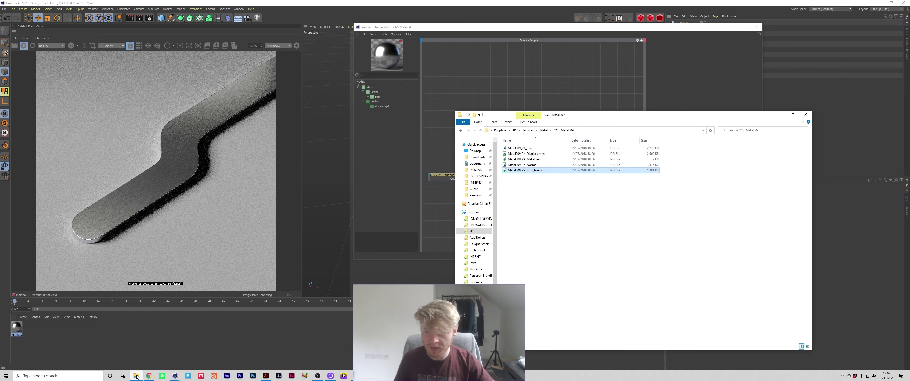
left_click_drag(593, 115, 706, 137)
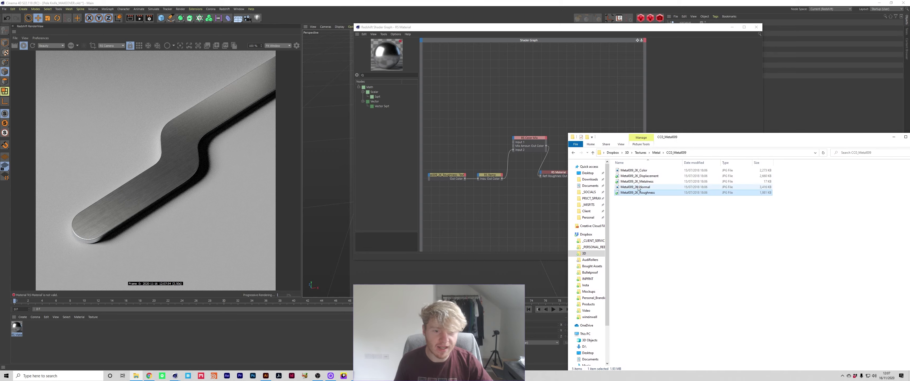
left_click(626, 187)
left_click_drag(626, 187, 471, 202)
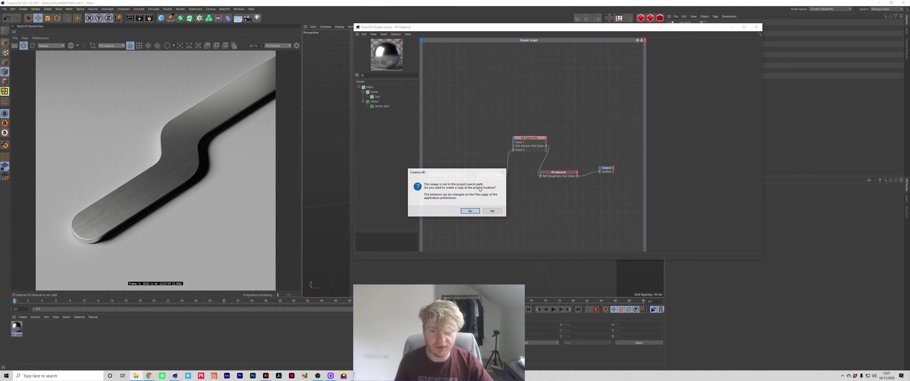
left_click(493, 211)
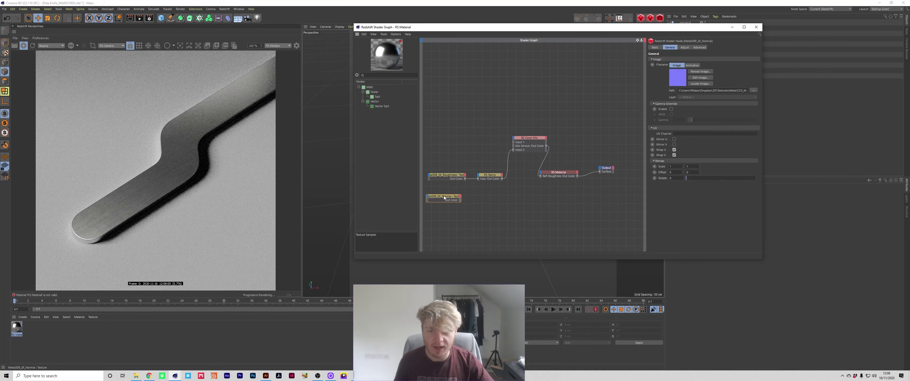
Preview the normal texture directly on the Output node's Surface, and undo that connection
left_click(445, 197)
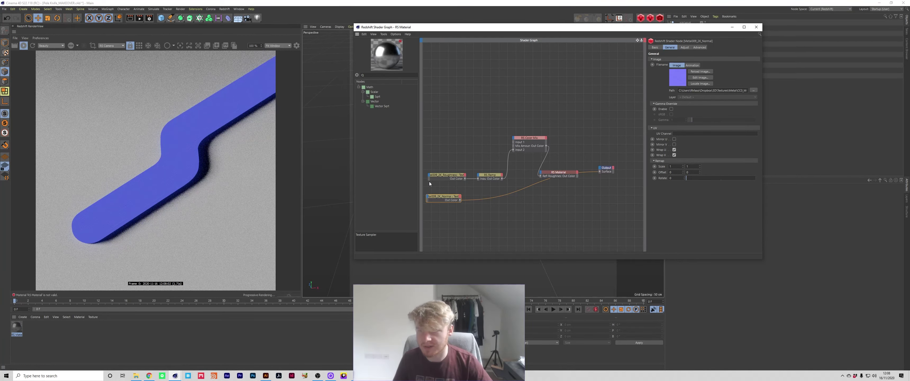
key("ctrl+z")
key("ctrl+z")
Set the normal texture's remap Scale to 2 and align its node beneath the roughness texture
left_click_drag(477, 198, 456, 197)
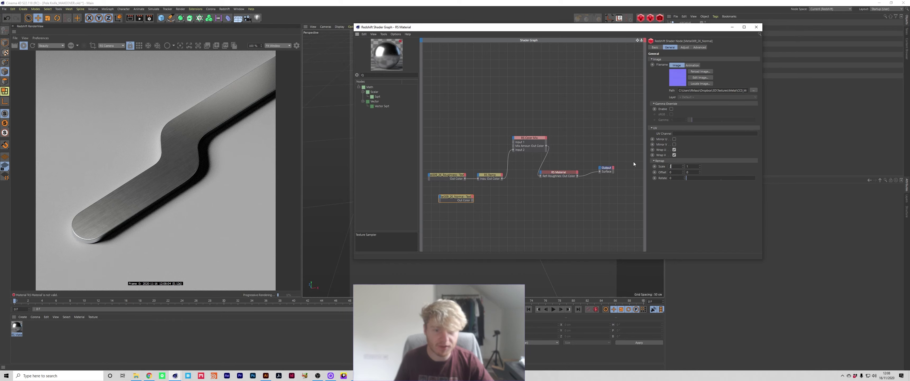
type("2")
key("Tab")
type("2")
key("Return")
left_click_drag(455, 198, 446, 198)
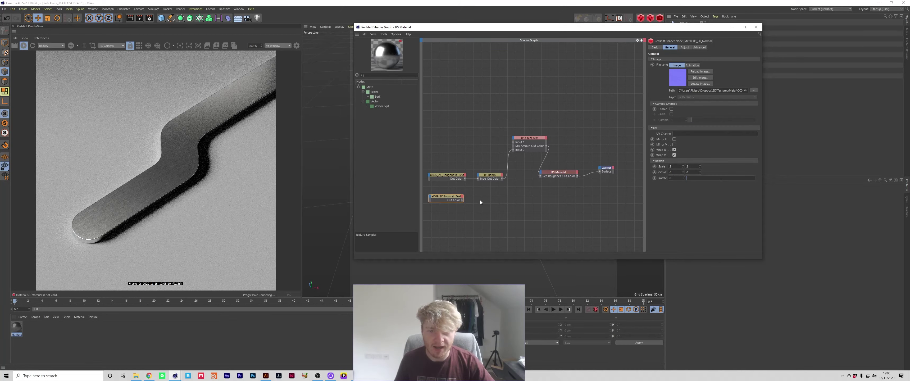
Add an RS Bump Map node beside the normal texture node
double_click(480, 202)
type("bumpo")
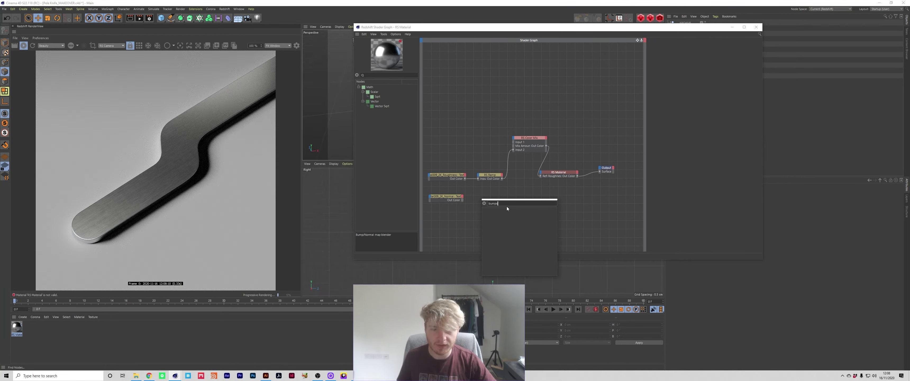
key("BackSpace")
key("Down")
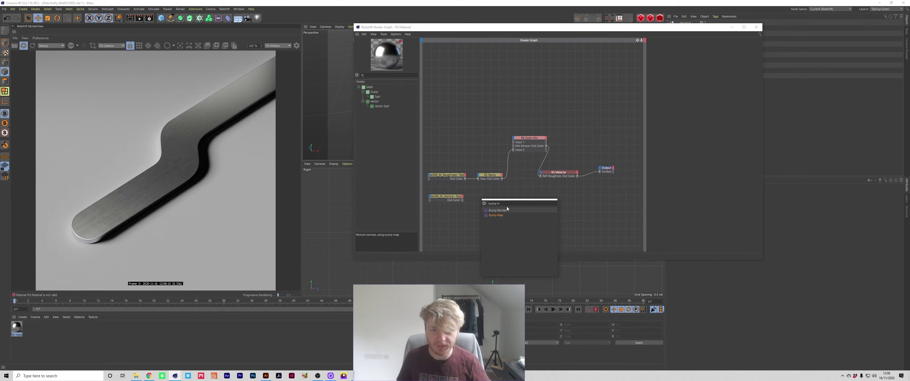
key("Return")
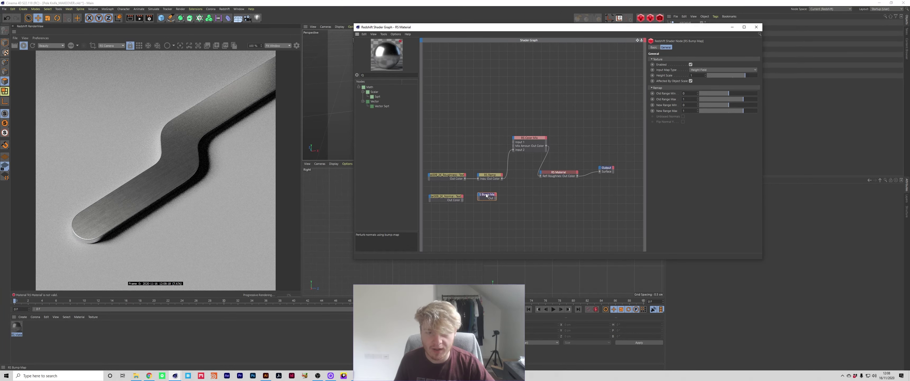
key("Tab")
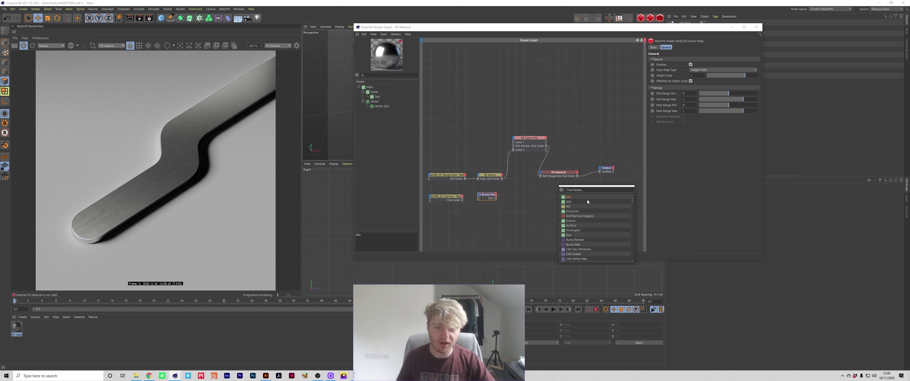
key("Escape")
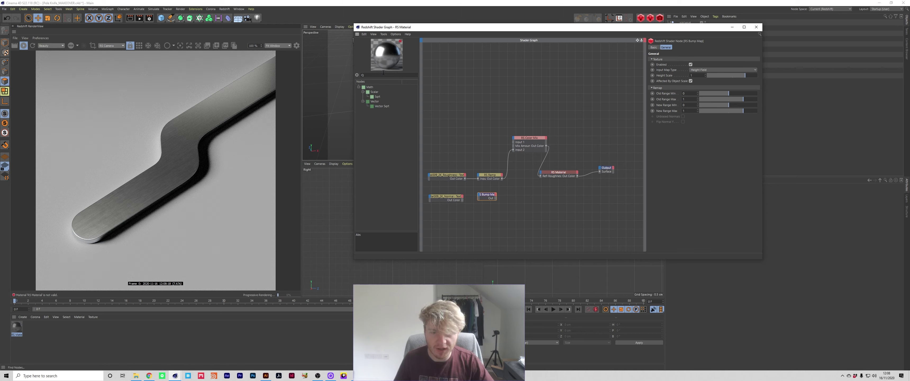
Connect the normal texture through the RS Bump Map node into the RS Material's overall Bump Input
key("BackSpace")
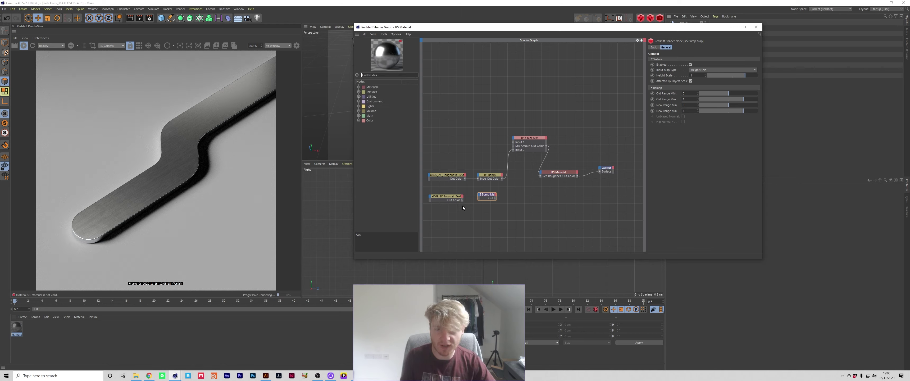
left_click(465, 207)
left_click_drag(463, 200, 541, 174)
left_click(503, 203)
mouse_move(608, 216)
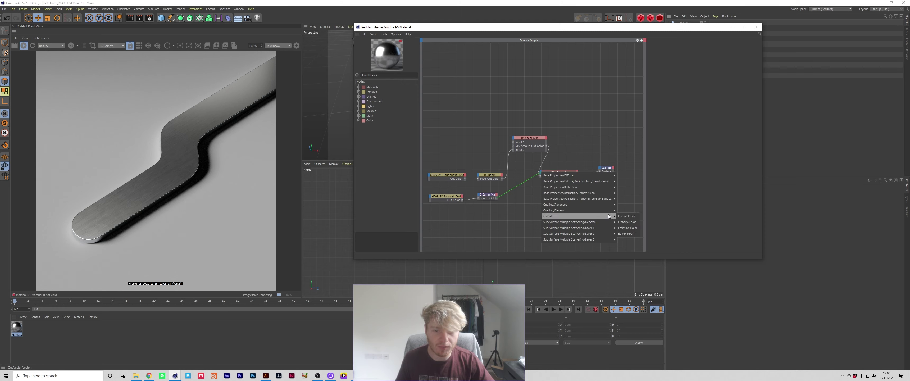
left_click(626, 234)
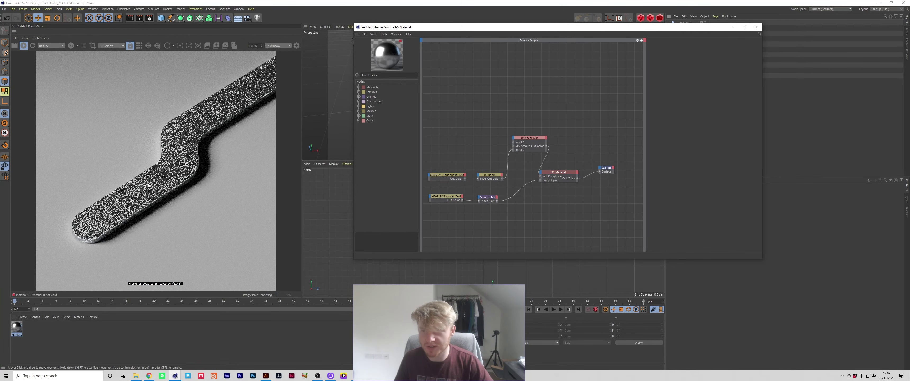
Enable the normal texture's gamma override and set the RS Bump Map's Input Map Type to Tangent-Space Normal
left_click(446, 197)
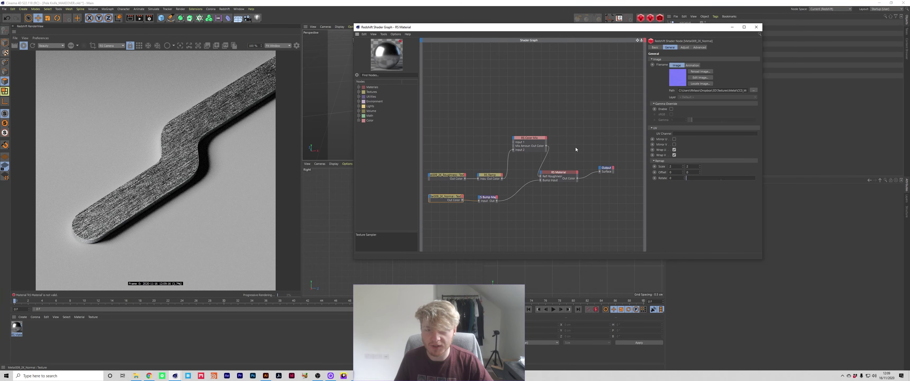
left_click(672, 109)
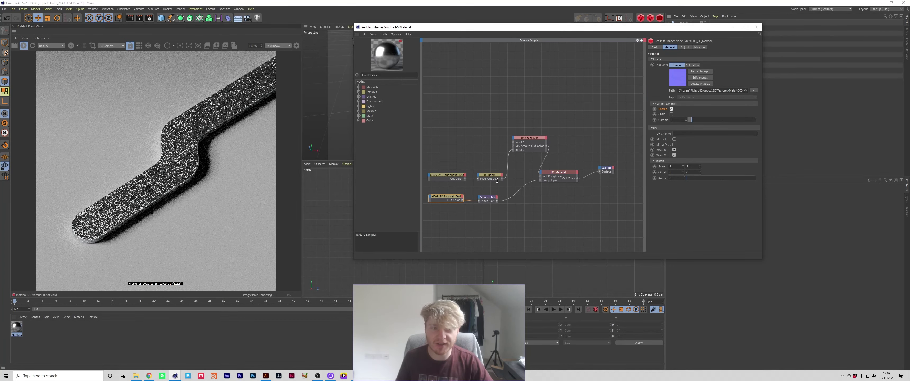
left_click(488, 198)
left_click(696, 69)
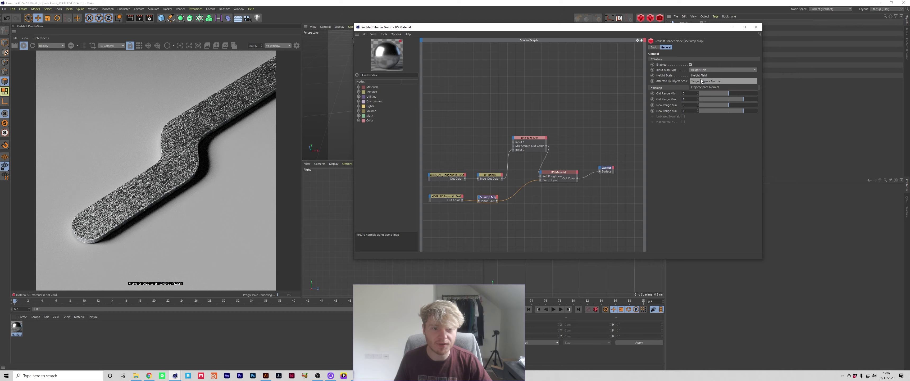
left_click(702, 82)
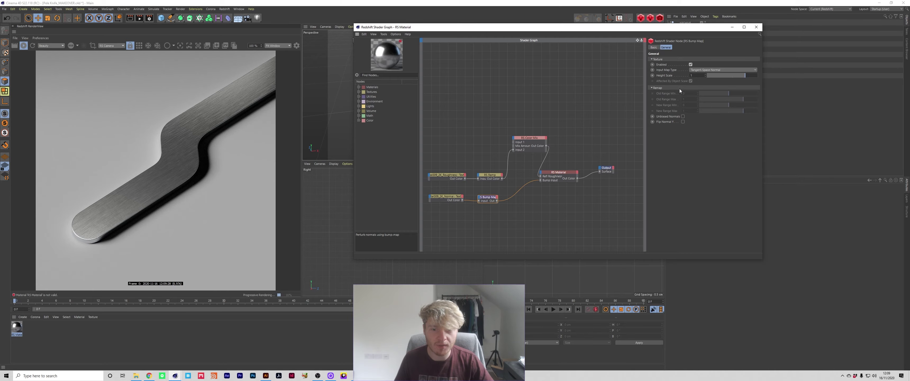
Set the RS Bump Map's Height Scale to 0.1
left_click_drag(695, 76, 647, 61)
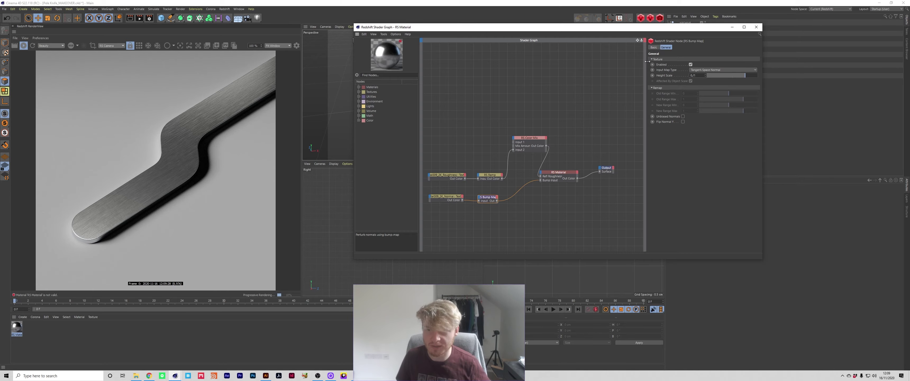
type("0.1")
key("Return")
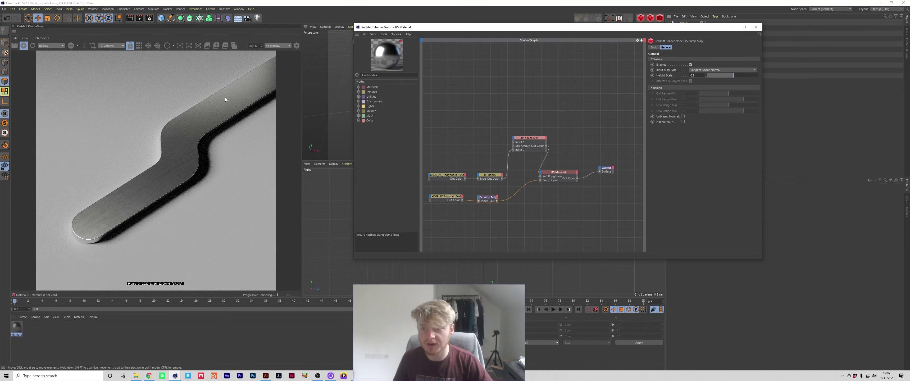
left_click_drag(491, 195, 492, 194)
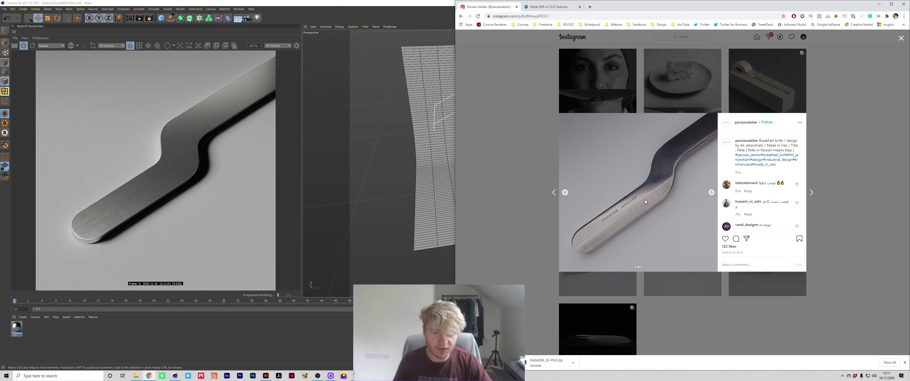
Return from the Instagram reference, view through the RS Camera, and store one of two Extrude copies in the hidden ARCHIVE null
left_click(879, 4)
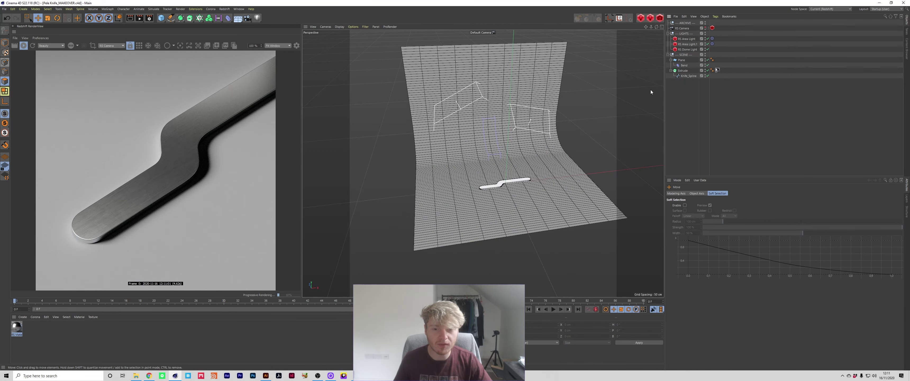
left_click(706, 28)
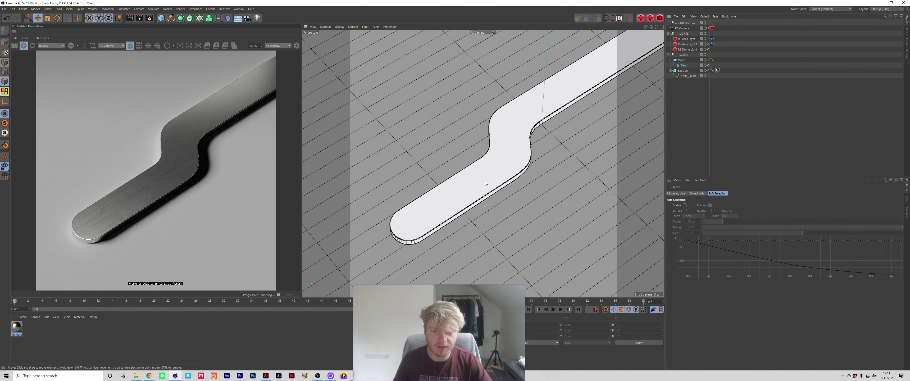
left_click(475, 178)
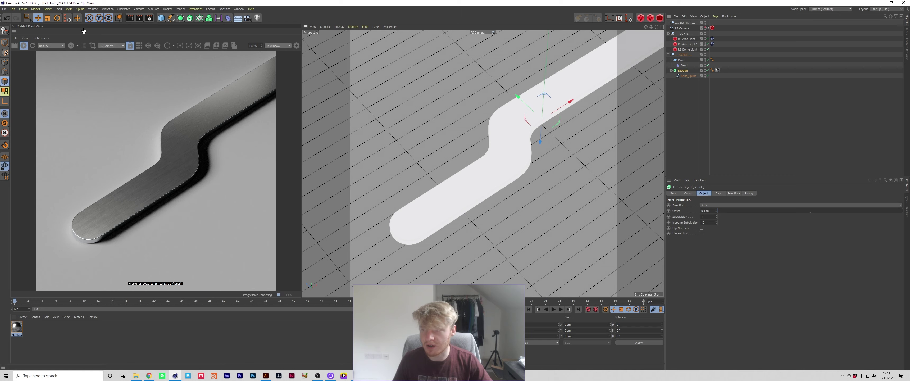
left_click(38, 18)
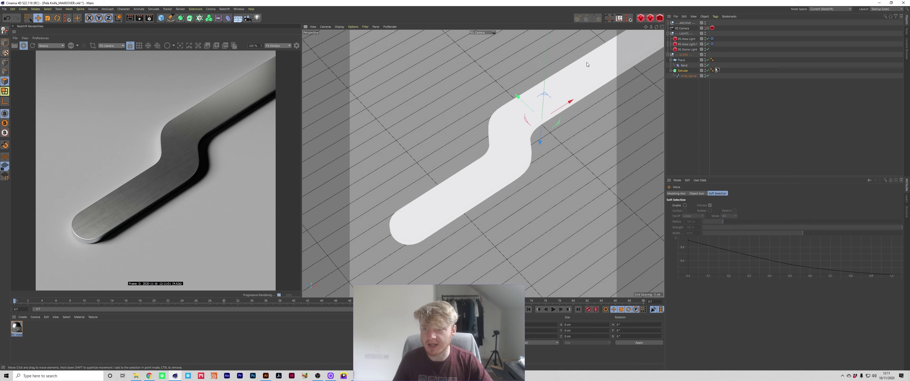
left_click(686, 71)
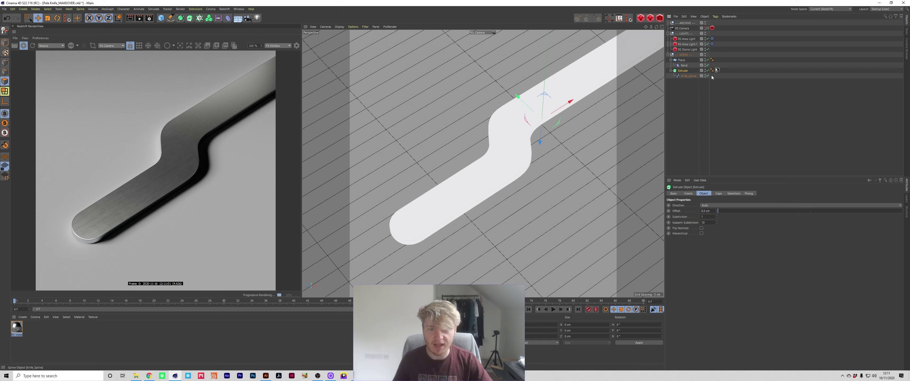
left_click_drag(684, 71, 687, 24, "ctrl")
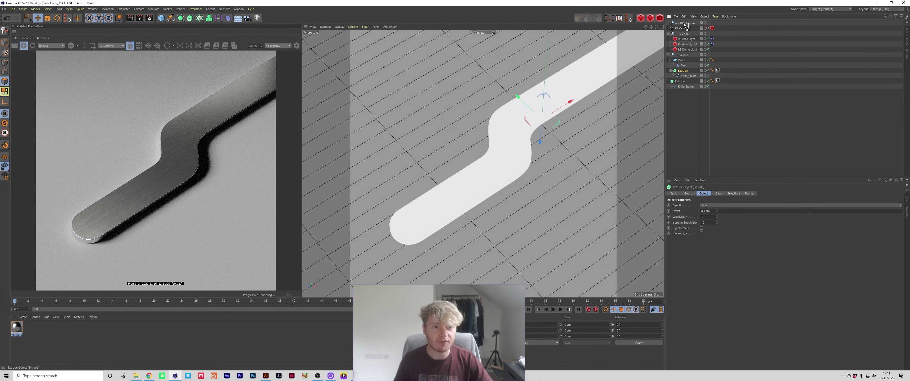
left_click(705, 24, "alt")
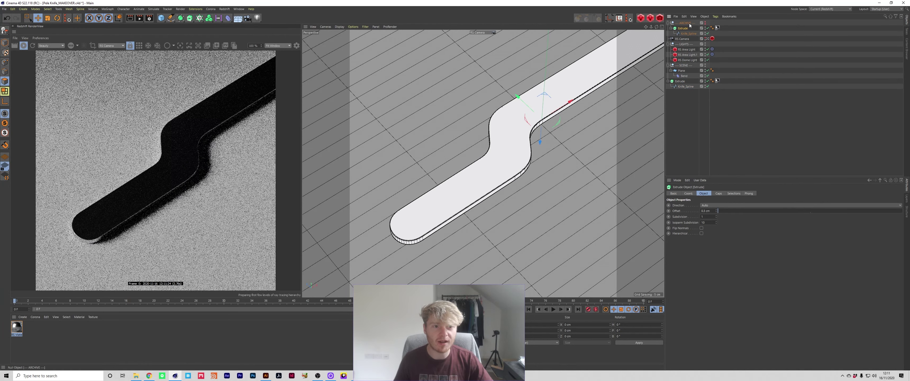
left_click(668, 23)
Convert the remaining Extrude object outside the ARCHIVE null to editable polygon geometry
left_click(680, 72)
key("c")
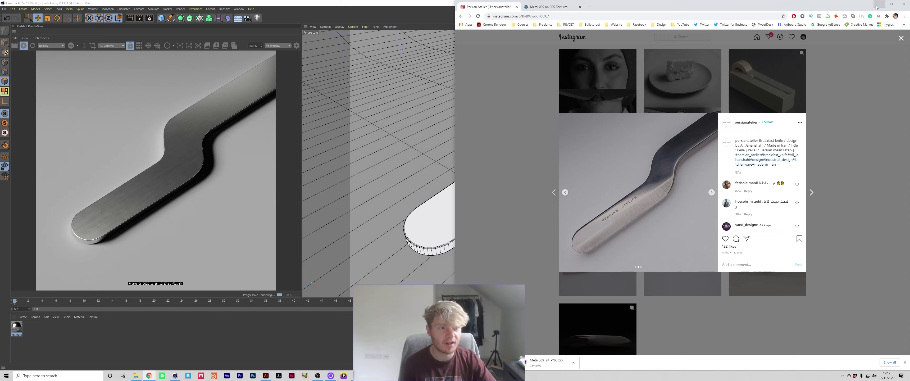
left_click(878, 6)
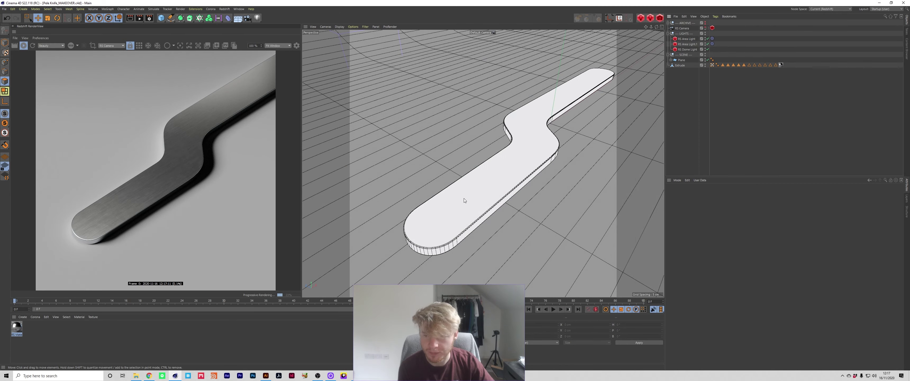
Line-cut the Extrude mesh in the Top view, from the middle of its rounded end lengthwise to the lower S-curve edge
middle_click(419, 194)
scroll(575, 114, "down", 5)
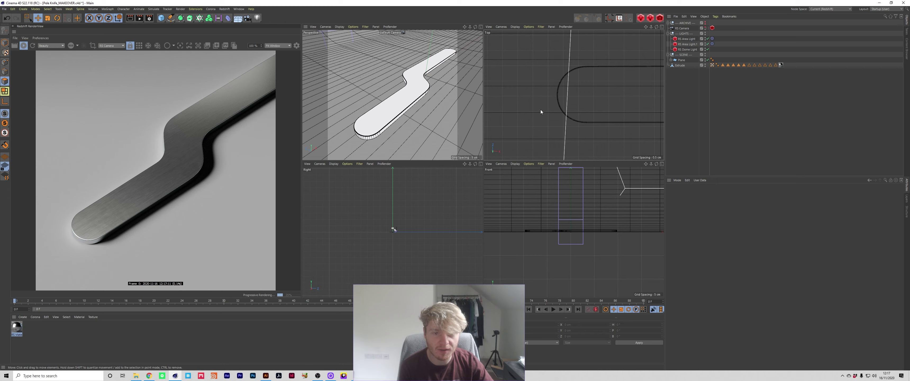
middle_click(629, 134)
scroll(565, 195, "up", 3)
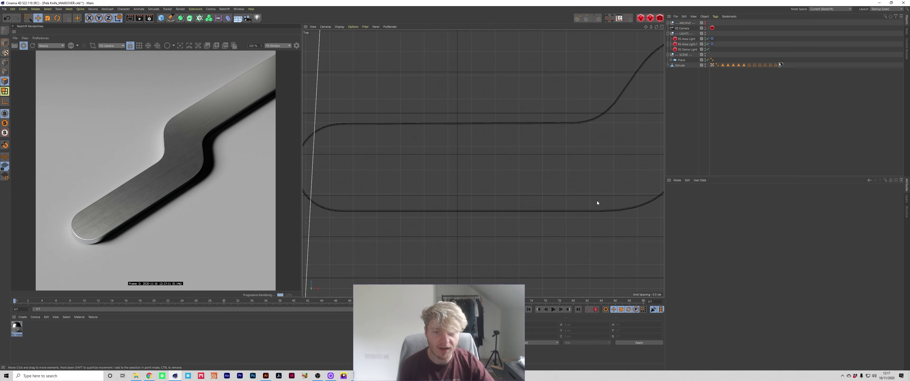
scroll(483, 163, "down", 2)
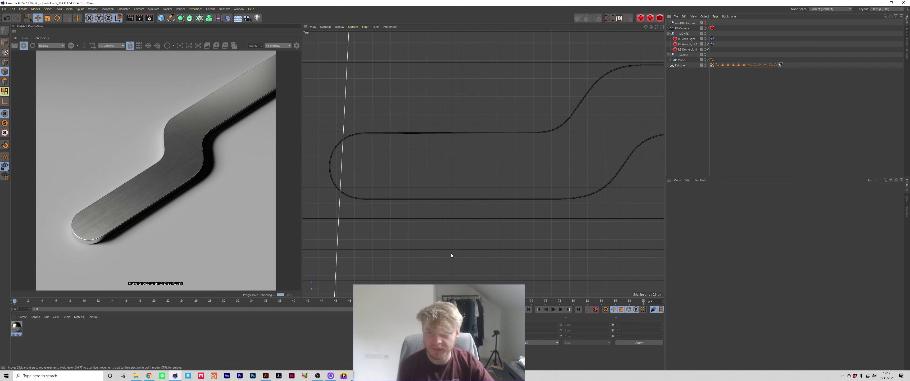
left_click(491, 133)
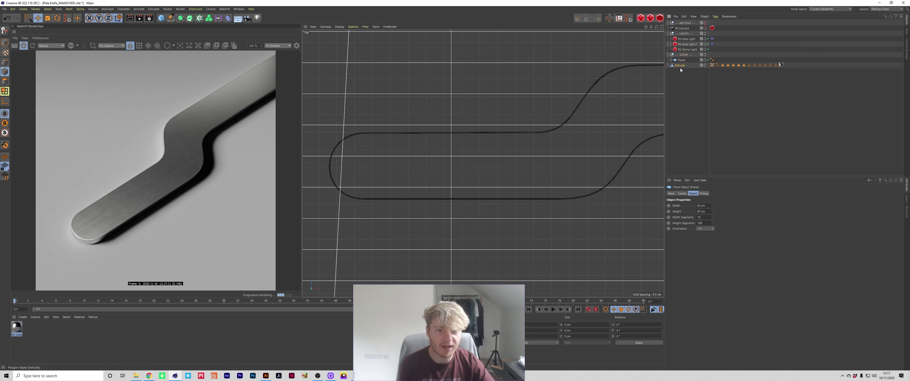
right_click(435, 176)
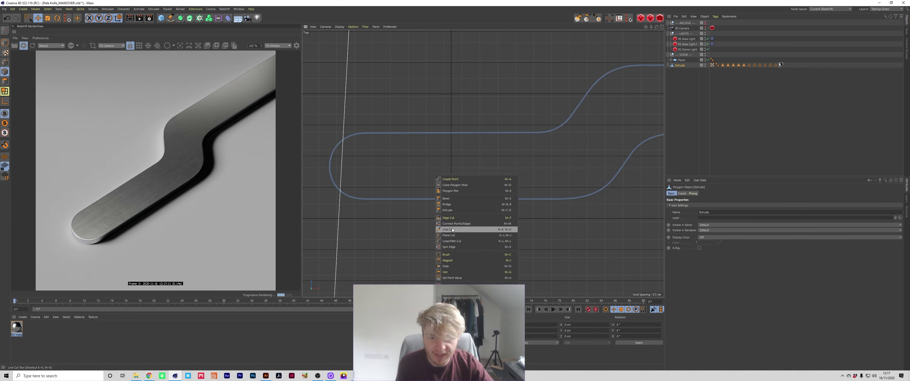
left_click(448, 229)
scroll(332, 164, "up", 10)
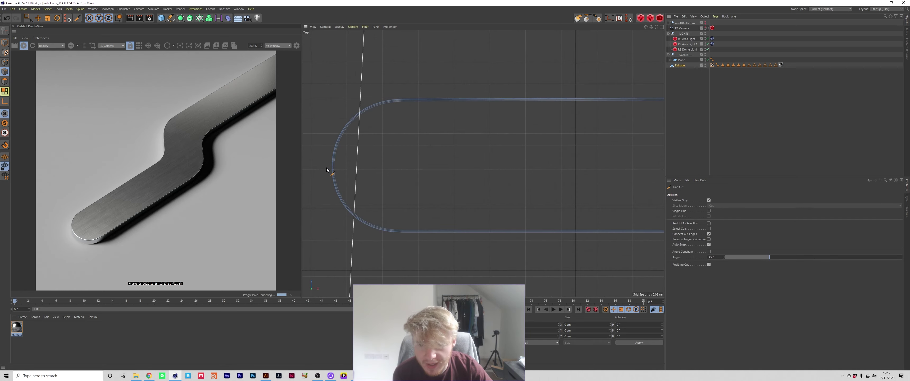
left_click(344, 173)
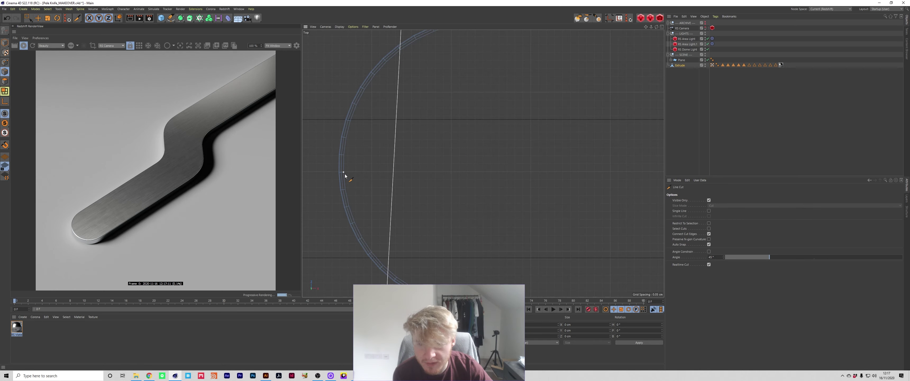
scroll(346, 176, "down", 10)
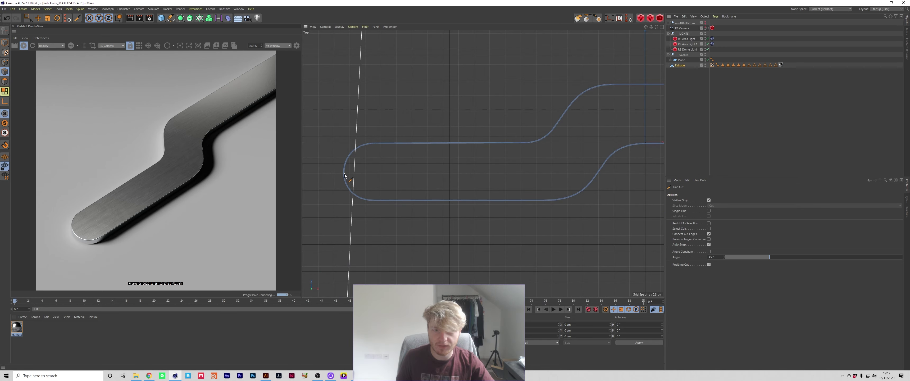
left_click(594, 175)
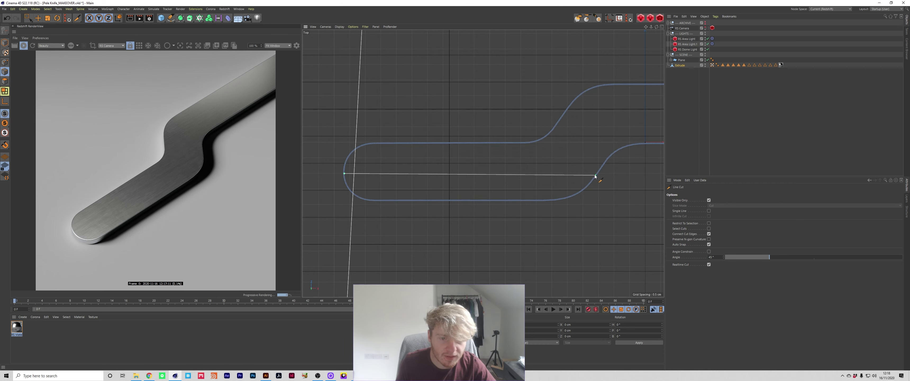
scroll(595, 177, "up", 6)
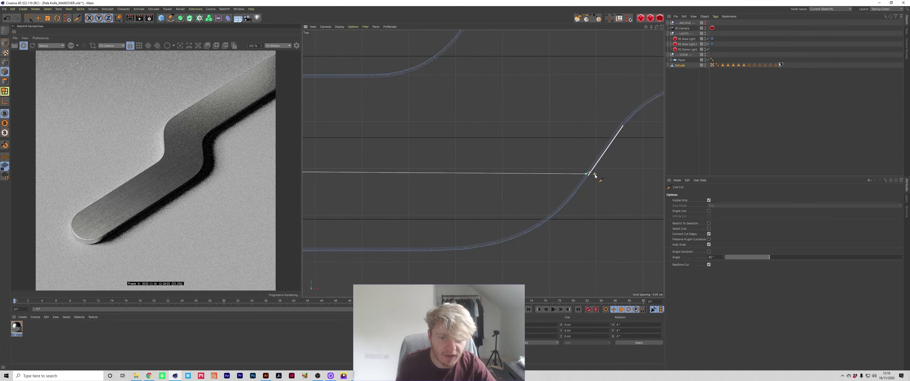
scroll(592, 175, "down", 6)
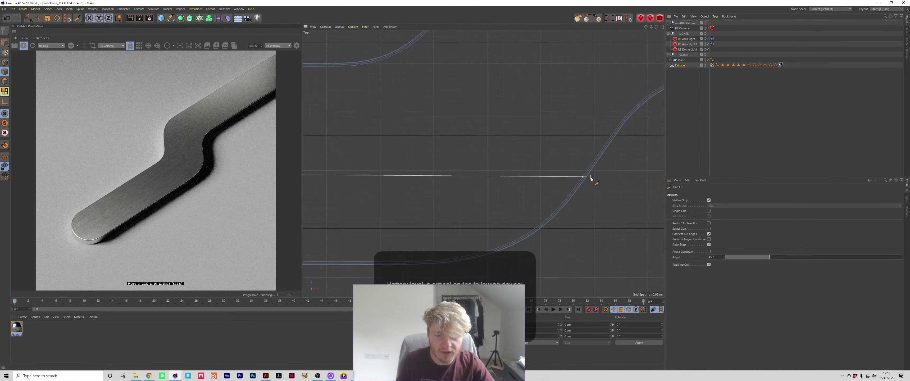
key("Escape")
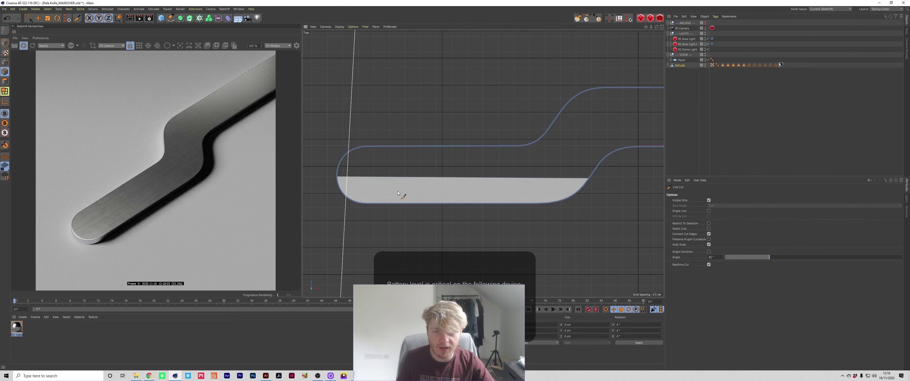
In the Perspective view, select the lower face polygon created by the cut on the knife's top surface and store it as a selection
key("F5")
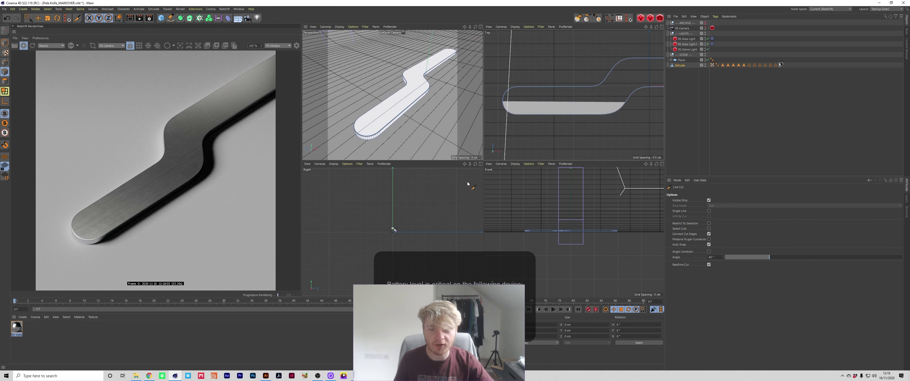
key("F1")
scroll(469, 174, "up", 2)
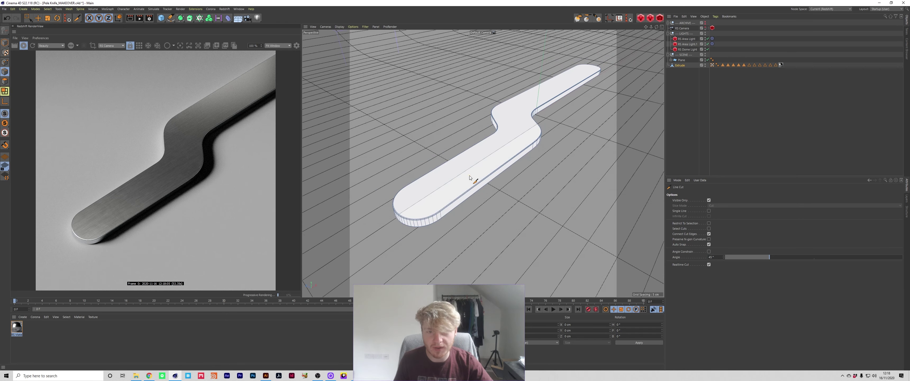
scroll(540, 155, "up", 1)
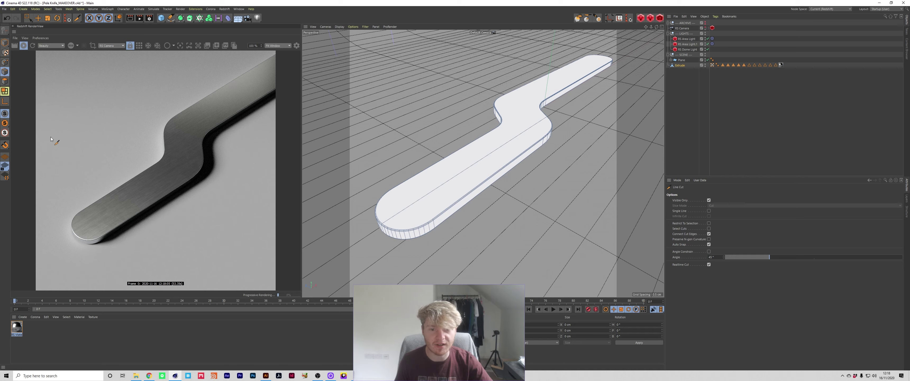
key("e")
left_click(460, 187)
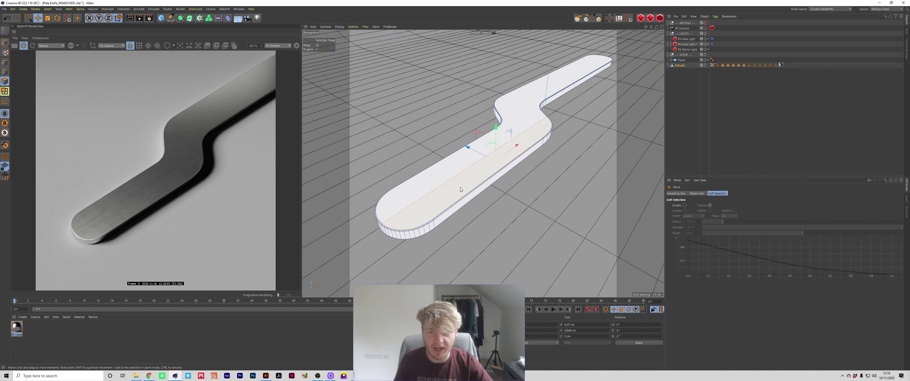
key("v")
mouse_move(481, 184)
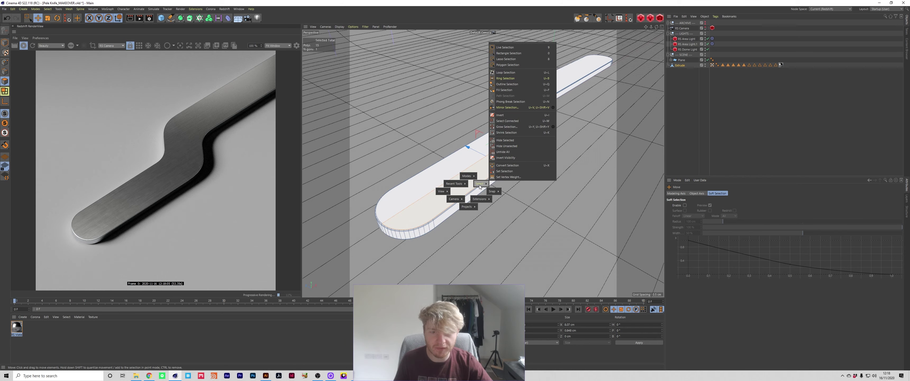
left_click(501, 172)
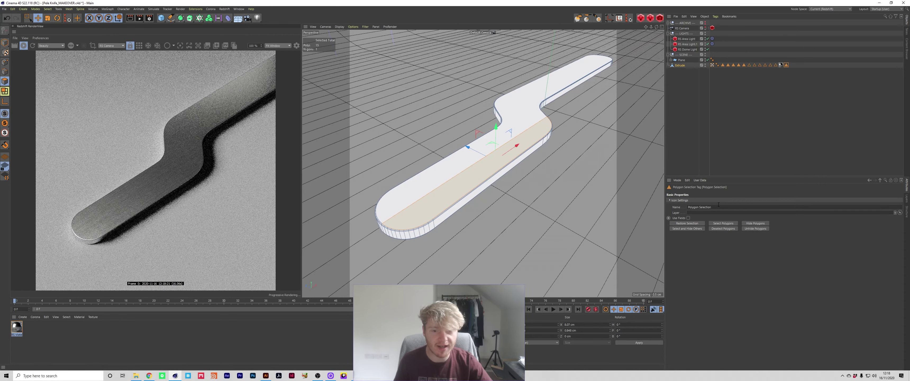
Name the new polygon selection tag BOTTOM_FRONT and place it ahead of the material tag on the Extrude object
type("BOTTOM")
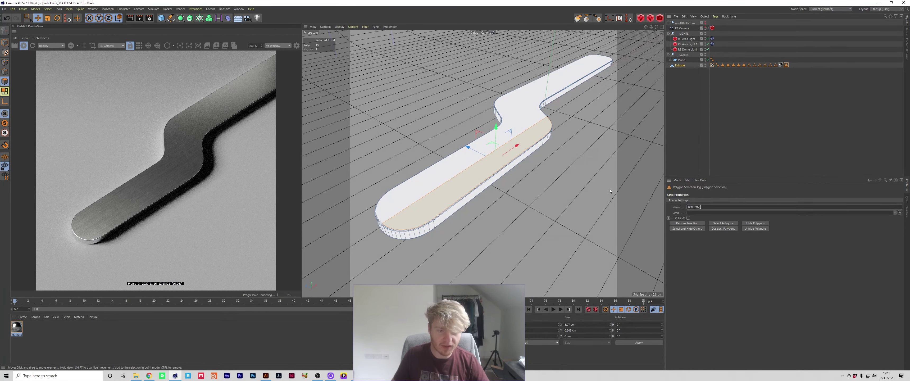
type("_FRONT")
key("Return")
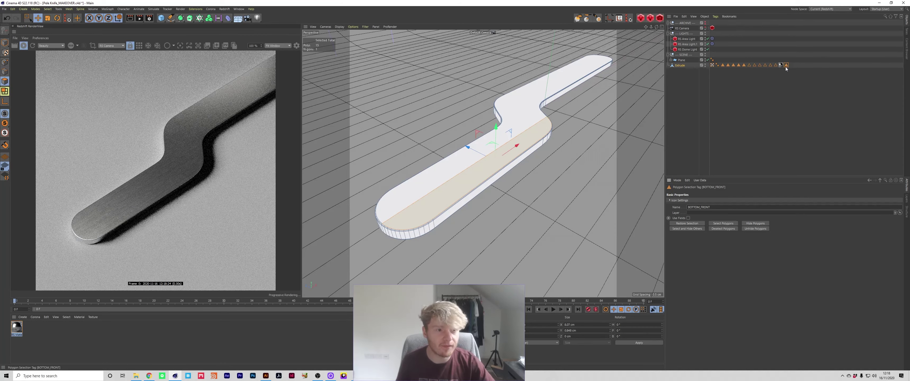
left_click_drag(780, 65, 786, 65)
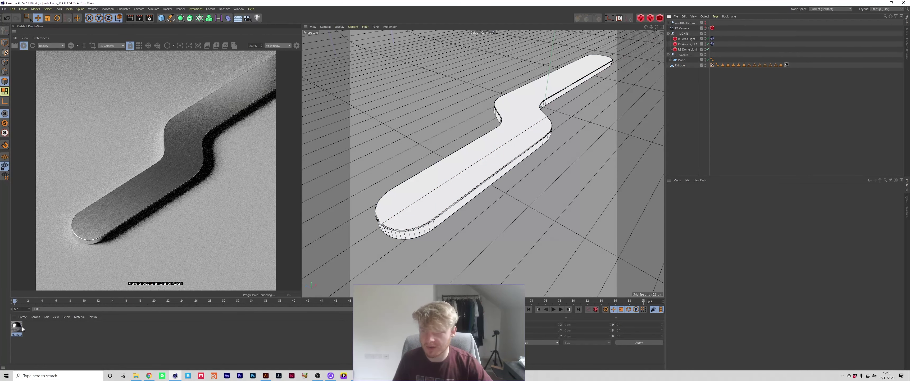
Duplicate the knife's Redshift material as UPRIGHT and assign it to the Extrude object, limited to the BOTTOM_FRONT selection
left_click_drag(19, 329, 29, 334, "ctrl")
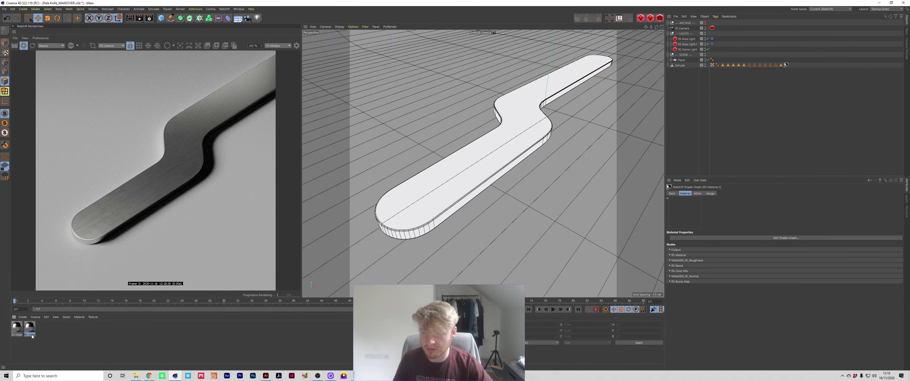
double_click(31, 335)
type("UPRIGHT")
key("Return")
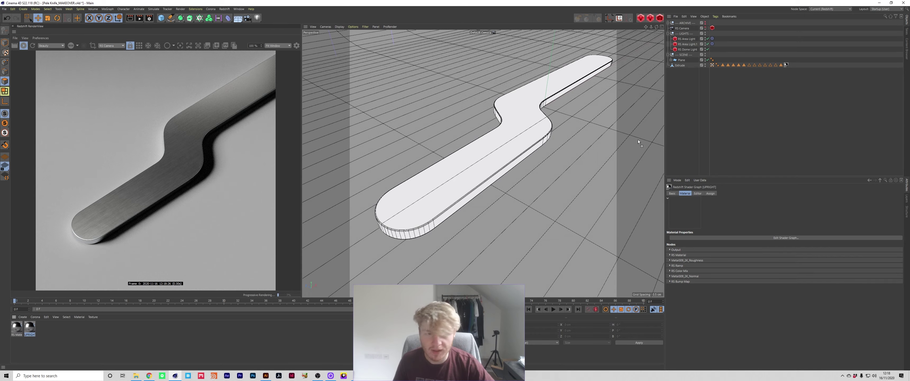
left_click_drag(674, 70, 680, 66)
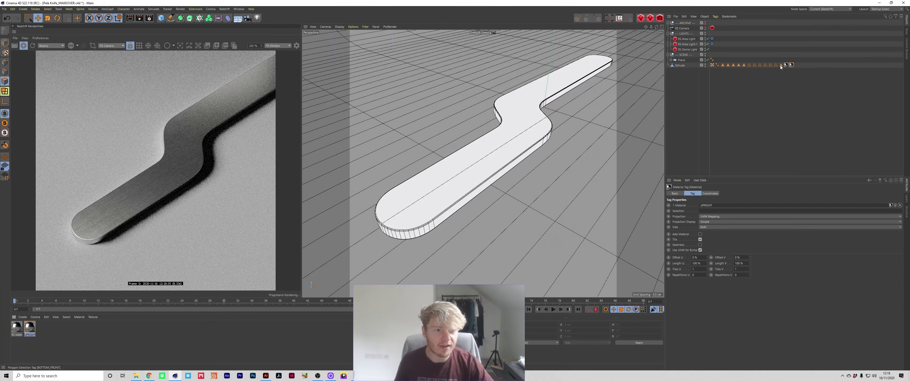
left_click_drag(744, 154, 711, 211)
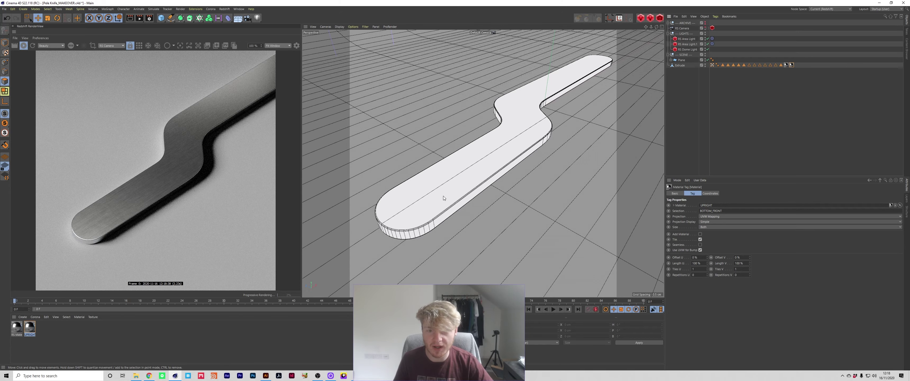
In the UPRIGHT shader graph, set the Rotate value of both the roughness and normal textures to 90
double_click(32, 331)
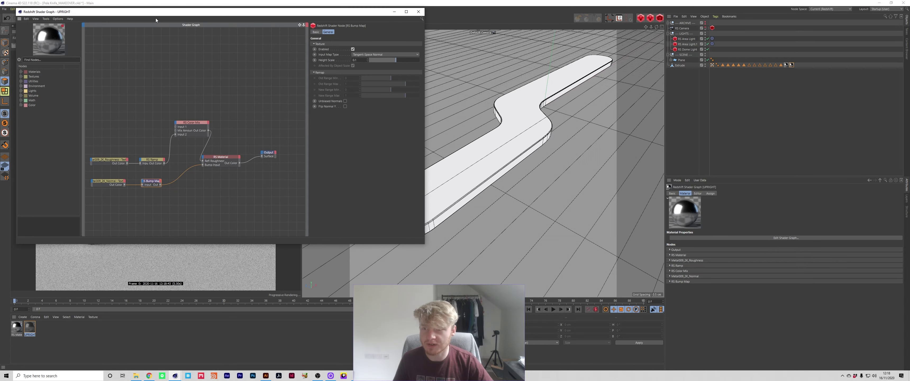
left_click_drag(156, 18, 548, 64)
left_click(503, 207)
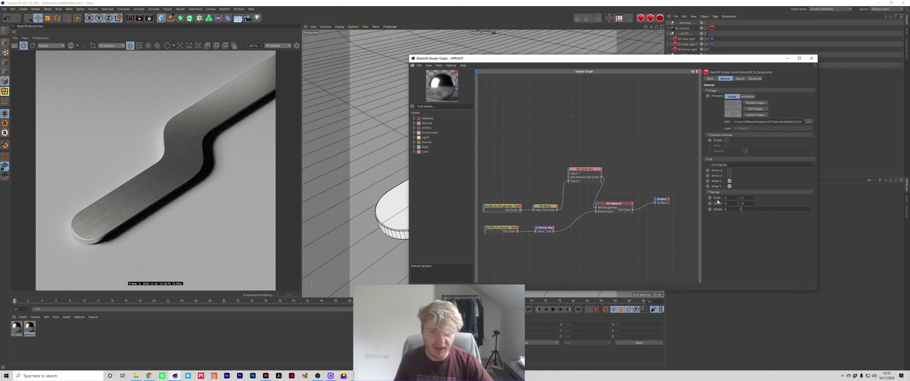
type("90")
key("Return")
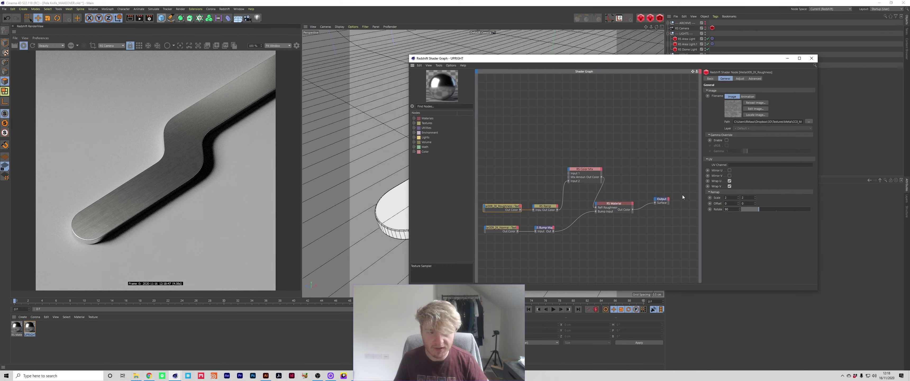
left_click(501, 229)
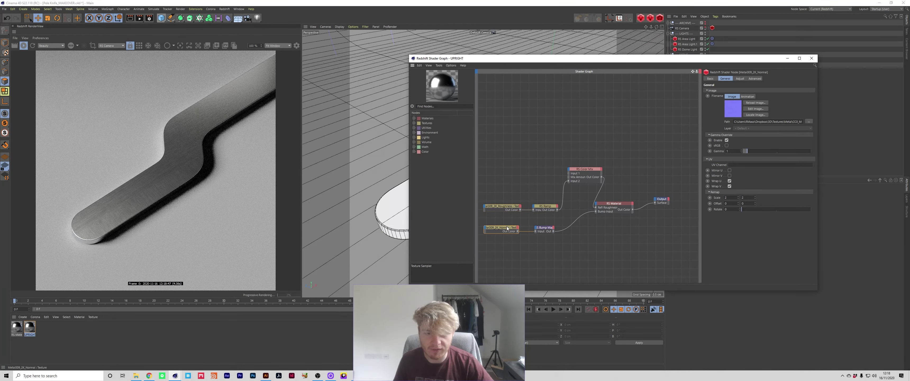
type("90")
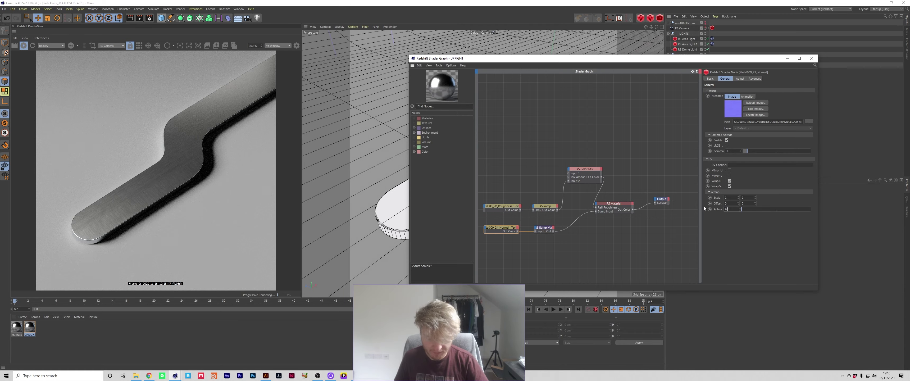
key("Return")
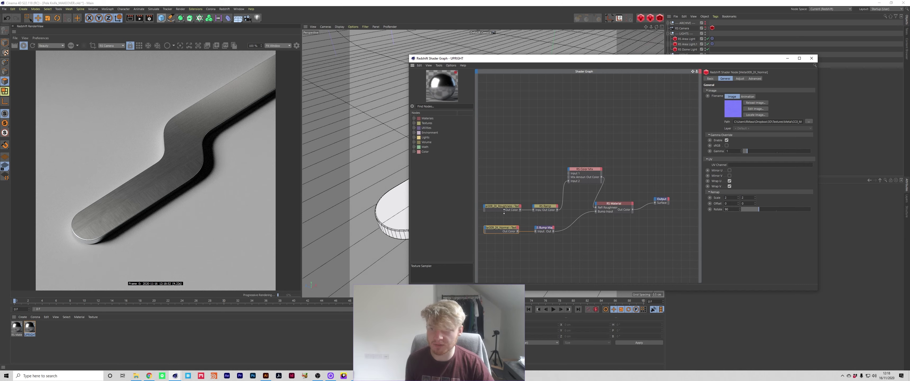
Compare the render with the Instagram breakfast knife reference in the browser, and close the UPRIGHT shader graph
left_click(149, 375)
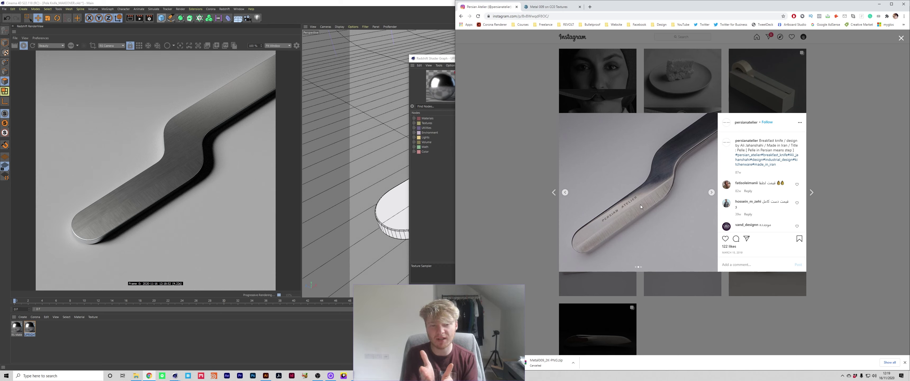
left_click(879, 4)
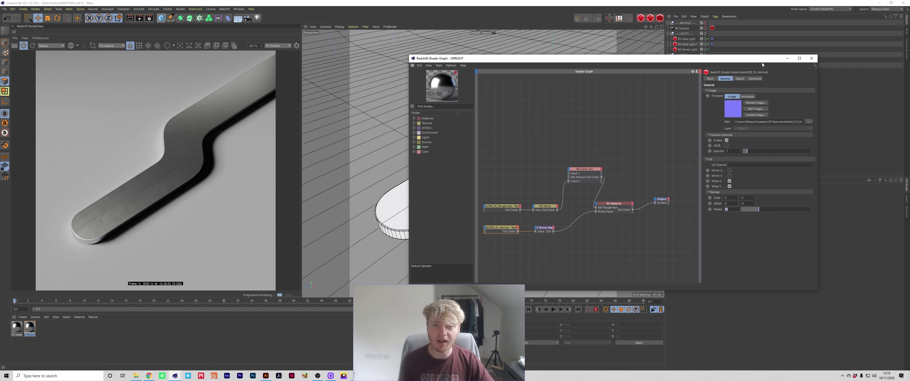
left_click(812, 58)
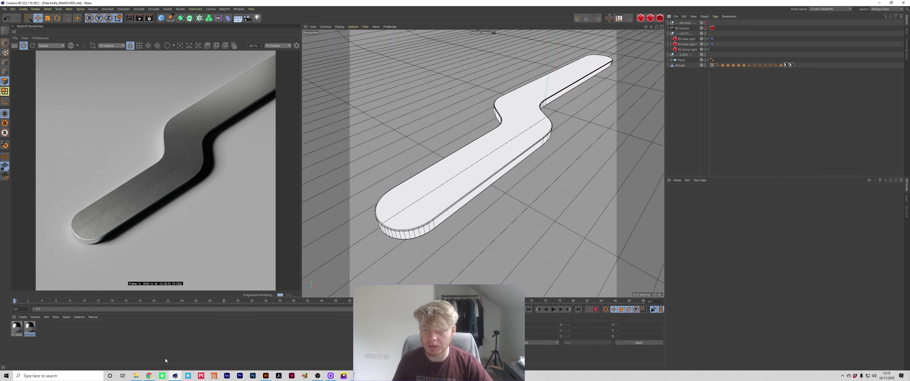
left_click(150, 376)
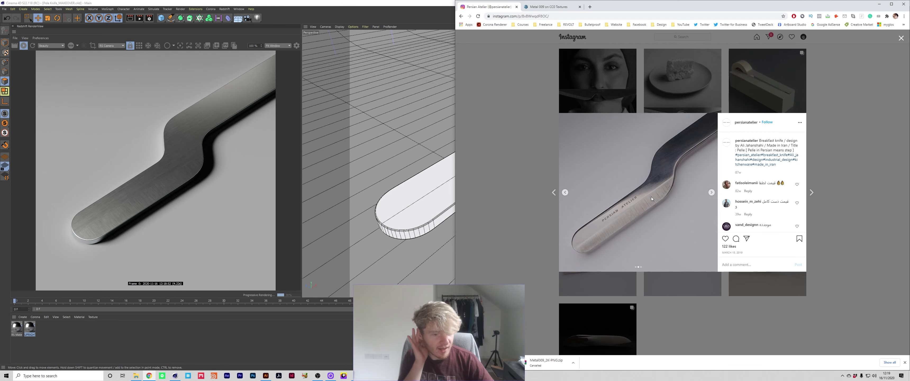
left_click(878, 3)
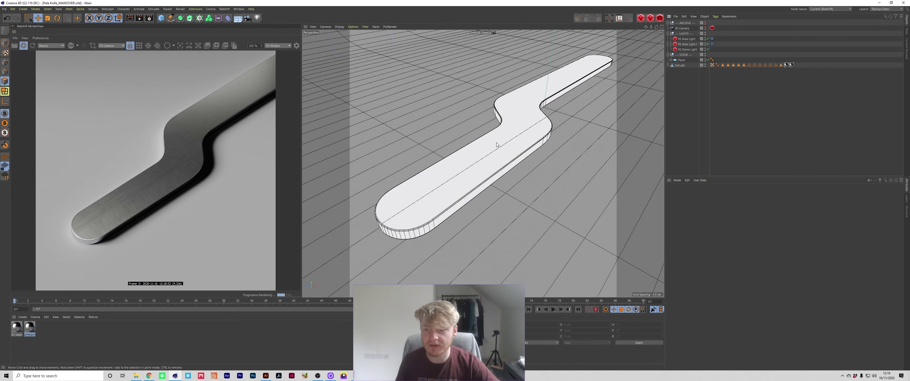
Frame the whole knife in the Top view, select the Extrude object and switch to the UV Edit layout
left_click(708, 28)
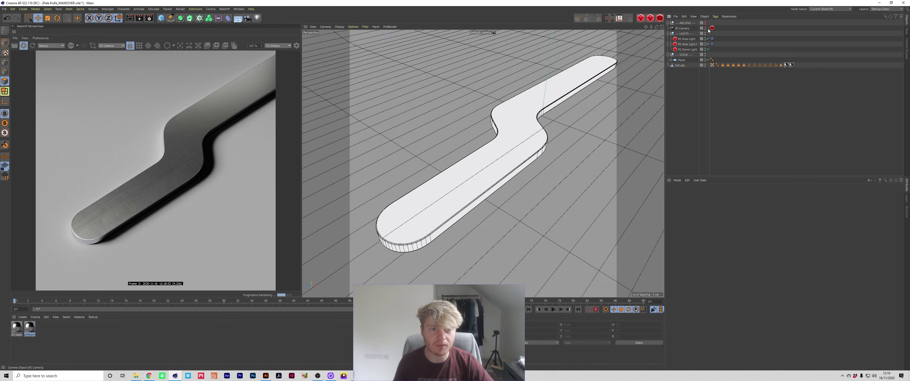
left_click(708, 28)
middle_click(503, 182)
middle_click(585, 102)
scroll(592, 106, "down", 2)
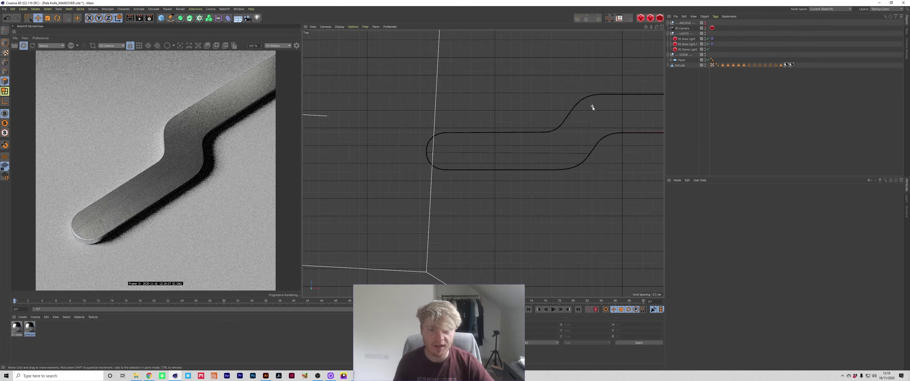
left_click_drag(646, 27, 514, 57)
scroll(548, 143, "down", 4)
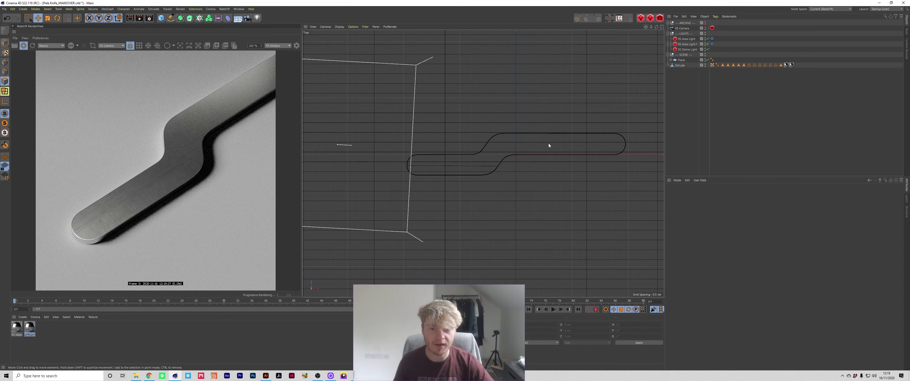
scroll(548, 143, "up", 3)
left_click_drag(646, 27, 634, 28)
left_click(679, 66)
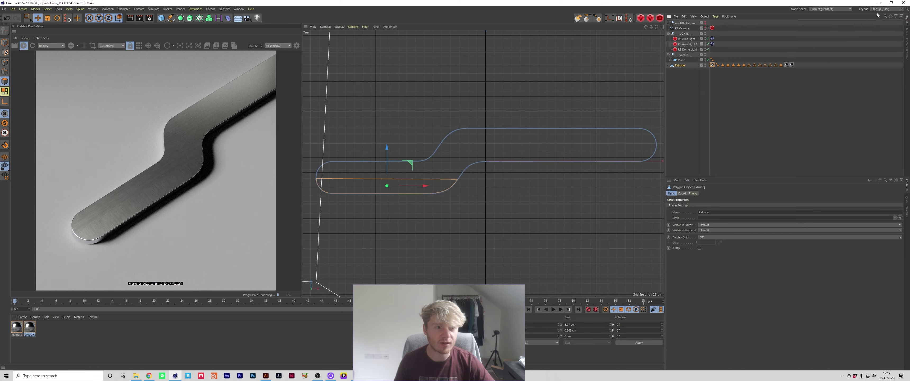
left_click(886, 9)
left_click(880, 26)
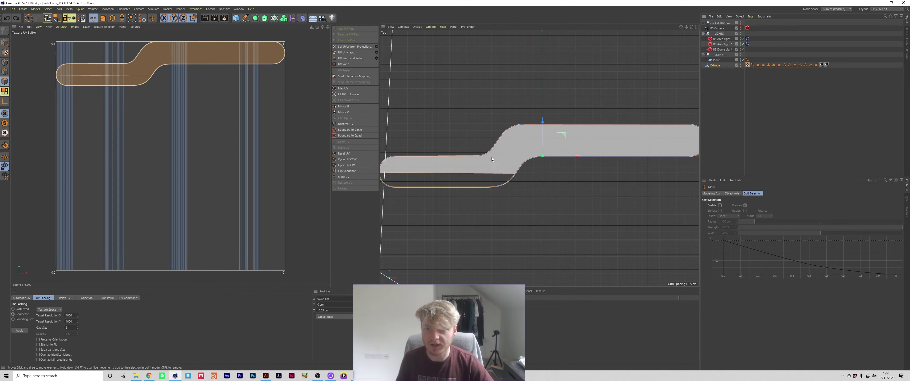
Set the UVWs of all Extrude polygons from a Frontal projection through the Top view
left_click(376, 46)
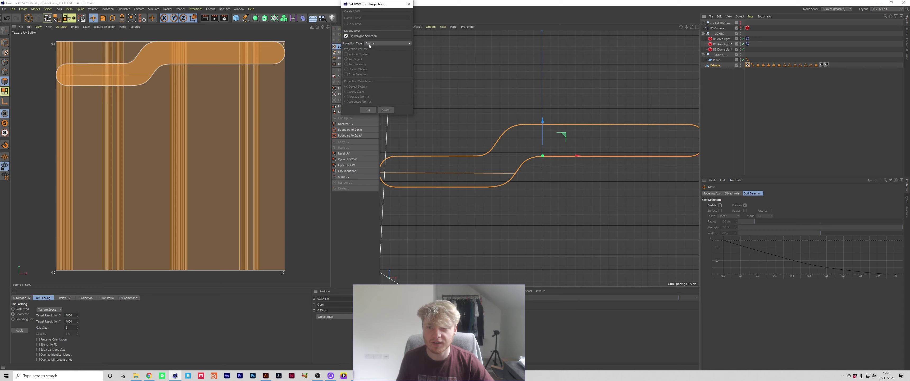
left_click(373, 43)
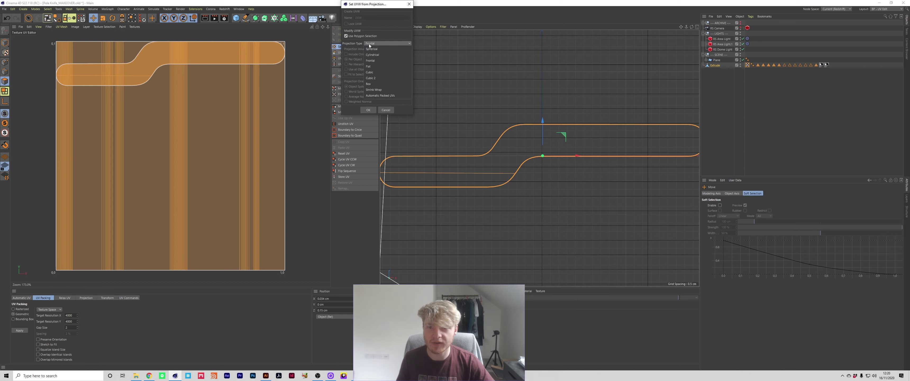
left_click(373, 61)
left_click(369, 110)
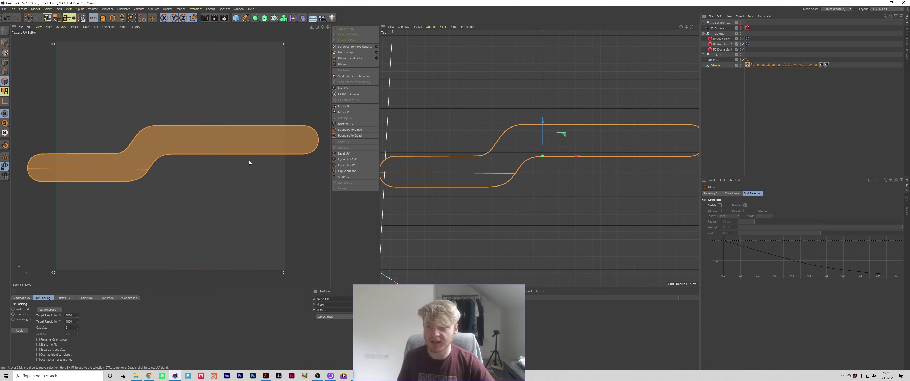
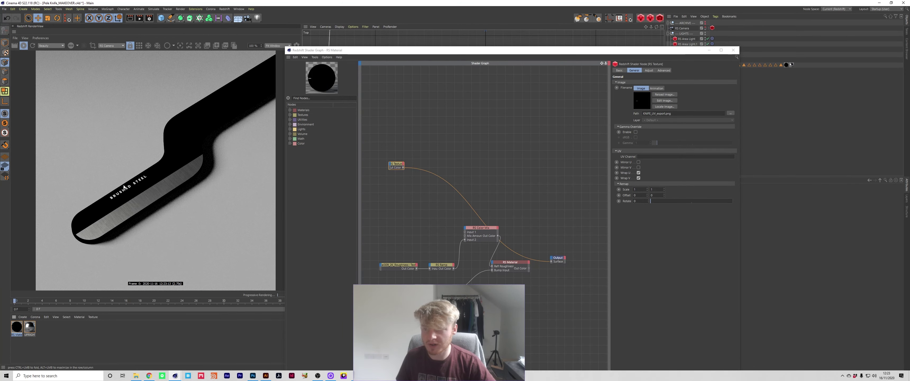
Switch to Photoshop and nudge the BRUSHED STEEL text down on the blade, hiding Layer 1 during the move and showing it again
left_click(252, 376)
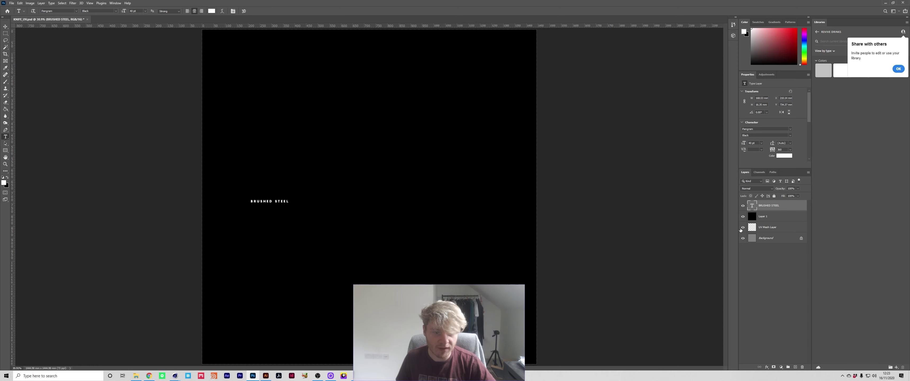
left_click(744, 216)
key("v")
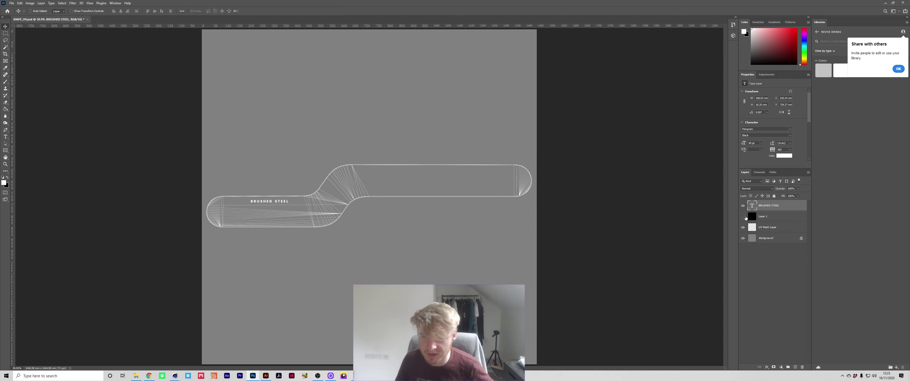
key("shift+Down")
key("shift+Down")
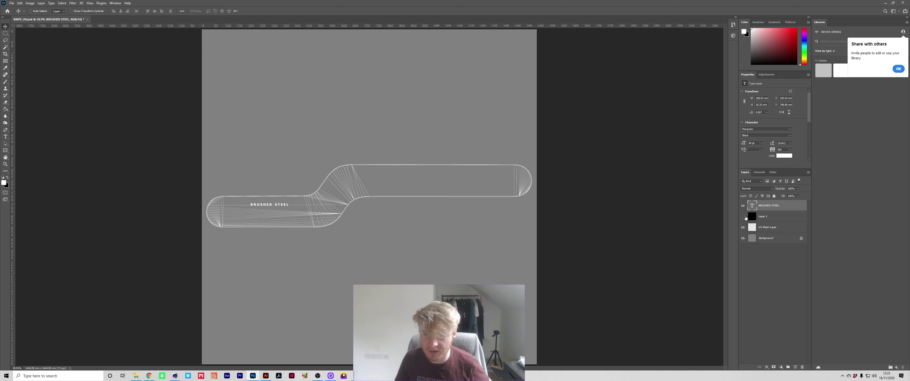
key("shift+Down")
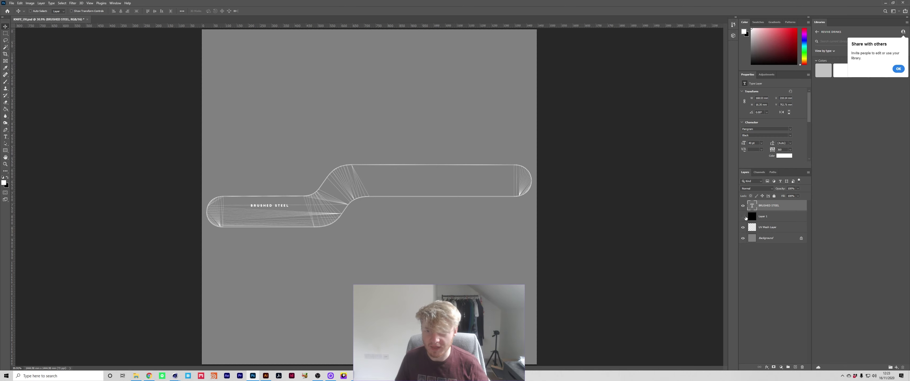
left_click(744, 217)
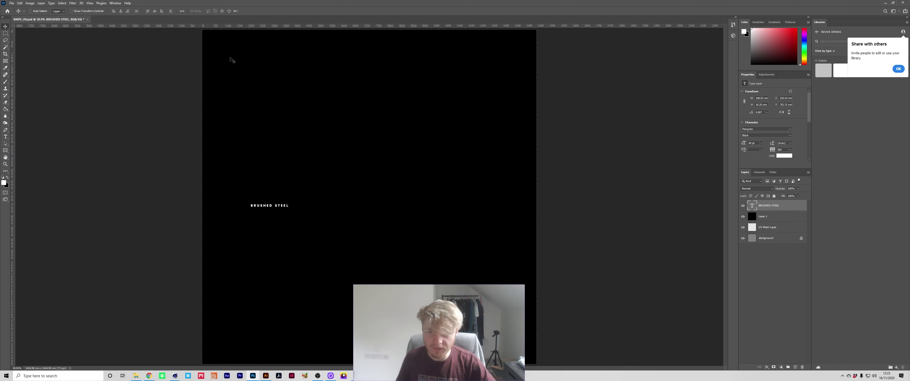
Export the texture as a PNG, overwriting the existing KNIFE_UV_export file
left_click(11, 3)
mouse_move(43, 80)
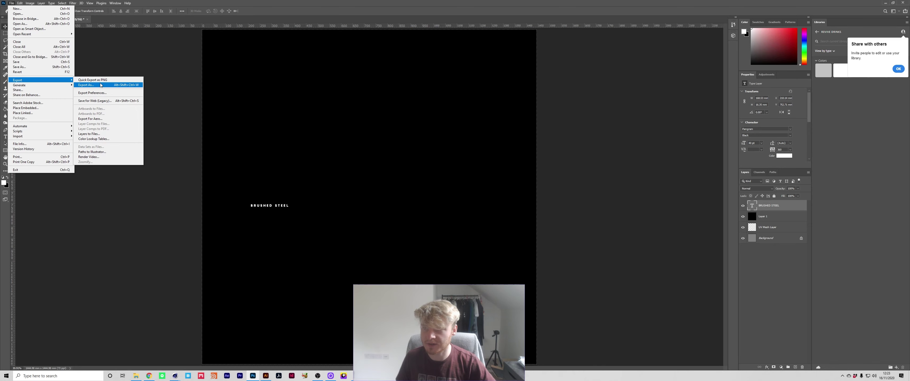
left_click(99, 81)
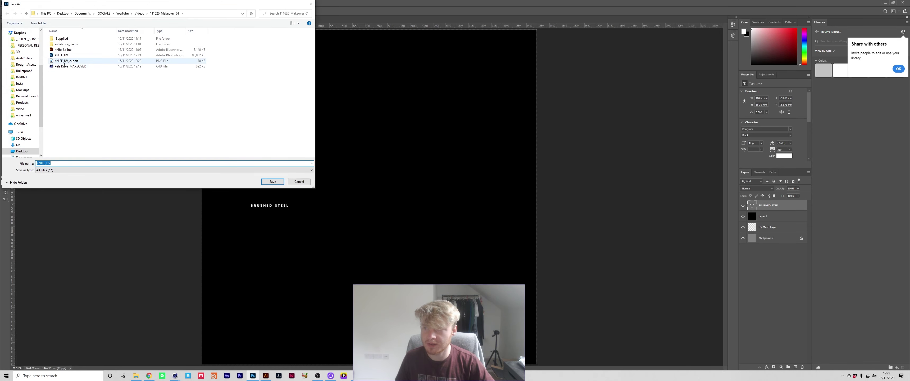
double_click(67, 61)
left_click(463, 188)
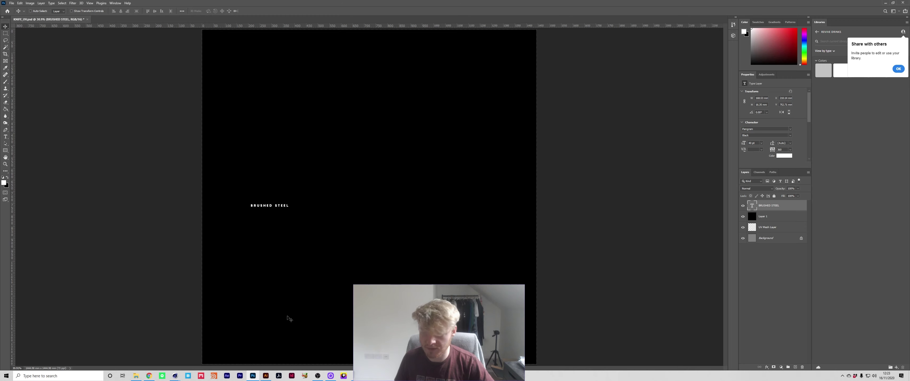
Switch back to Cinema 4D and refresh the Redshift render through the RS Camera
left_click(178, 378)
left_click(177, 357)
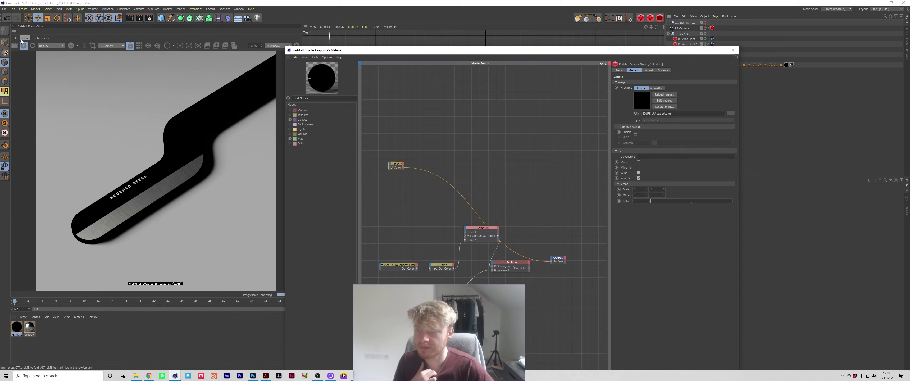
left_click(32, 46)
left_click(110, 46)
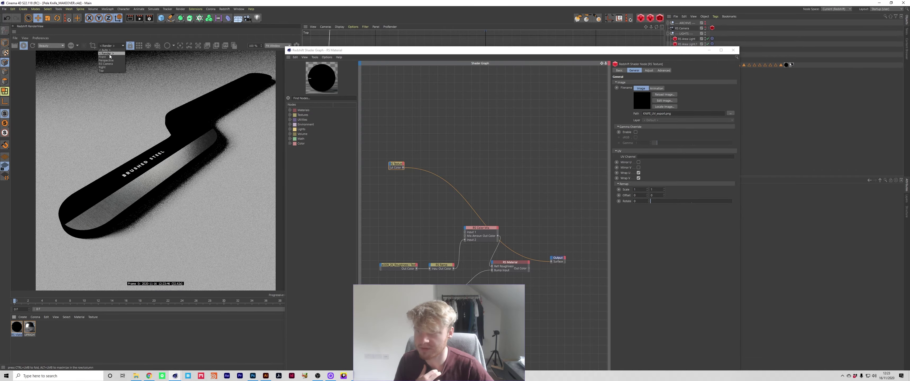
left_click(110, 64)
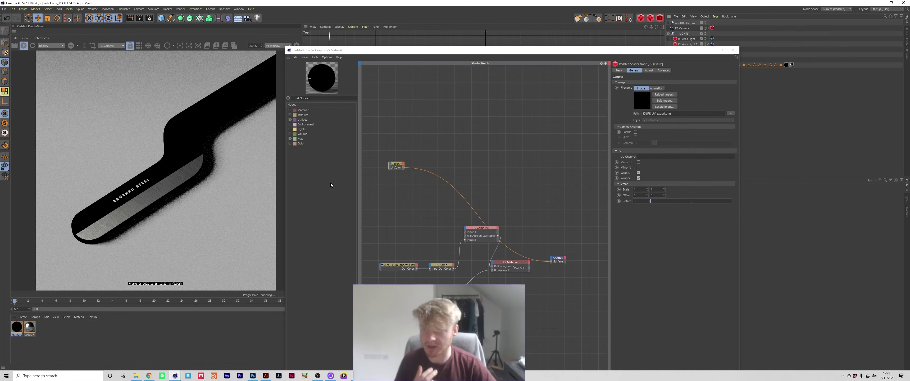
Add a second RS Material node to the shader graph, above the existing material
left_click_drag(396, 164, 434, 160)
left_click(496, 161)
key("shift+c")
type("mat")
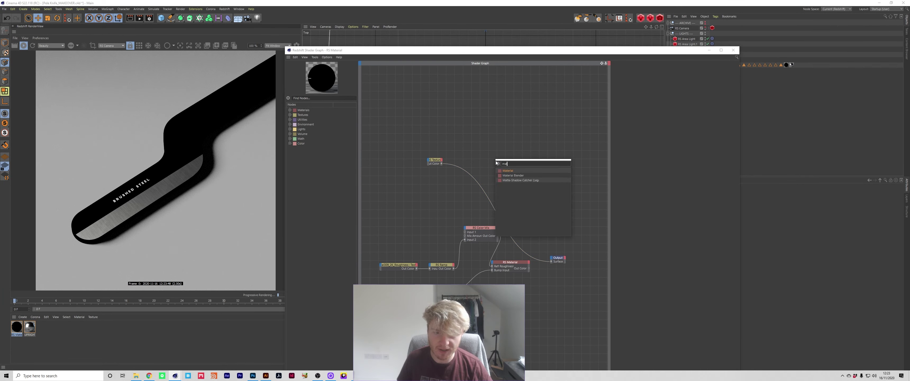
key("Return")
left_click_drag(496, 162, 512, 187)
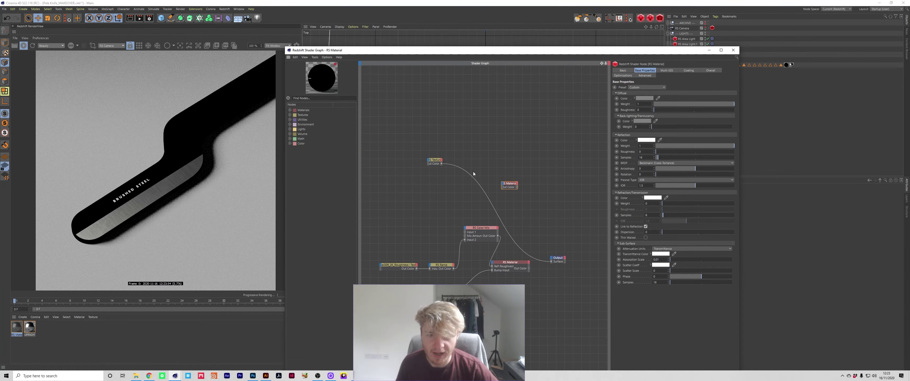
Add a Material Blender node and place it between the existing material and the Output node
left_click_drag(436, 160, 424, 190)
left_click(526, 207)
key("shift+c")
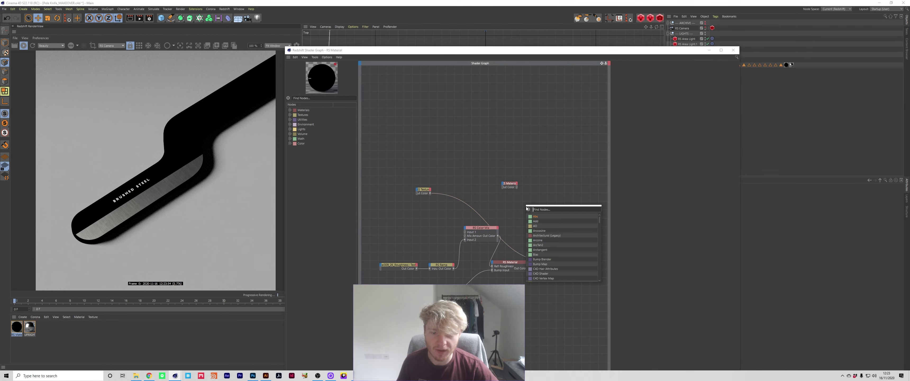
type("mate")
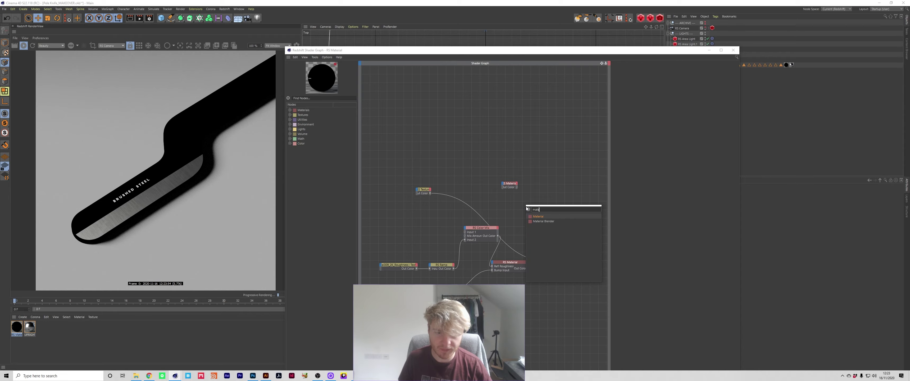
key("Return")
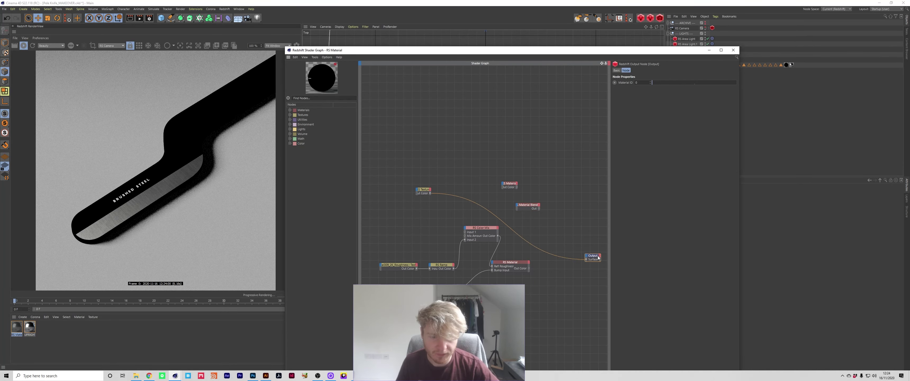
left_click_drag(530, 211, 578, 261)
left_click(567, 260)
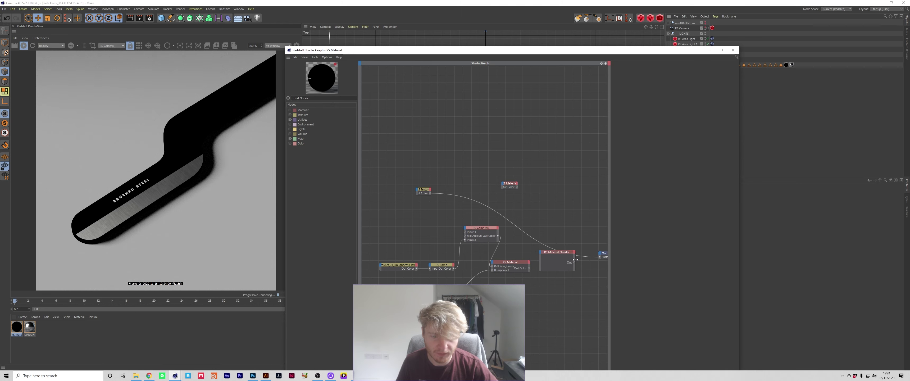
left_click(562, 253)
left_click(552, 215)
Move the new RS Material closer to the blender, and shift the text texture and color mix nodes to make room
left_click(509, 186)
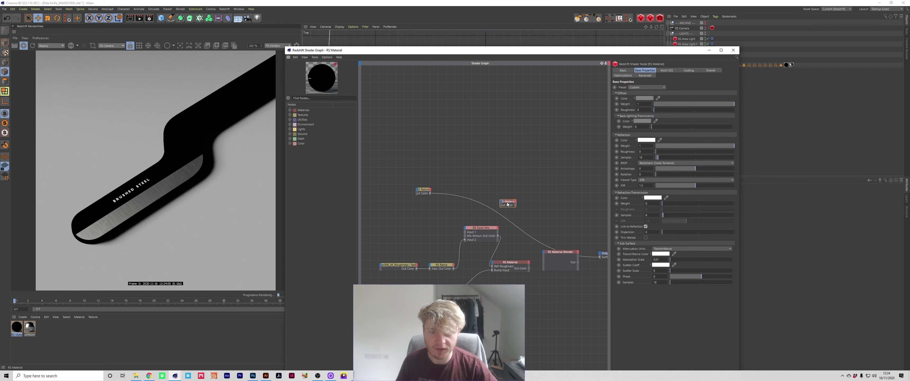
left_click_drag(508, 186, 503, 209)
left_click_drag(421, 190, 421, 195)
left_click(520, 264)
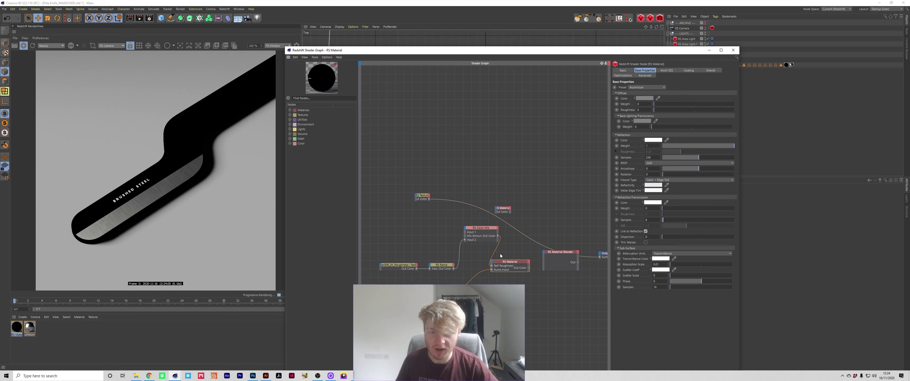
left_click_drag(481, 230, 464, 235)
Keep the new RS Material on the Custom preset and set its diffuse color to black
left_click(504, 211)
left_click(644, 87)
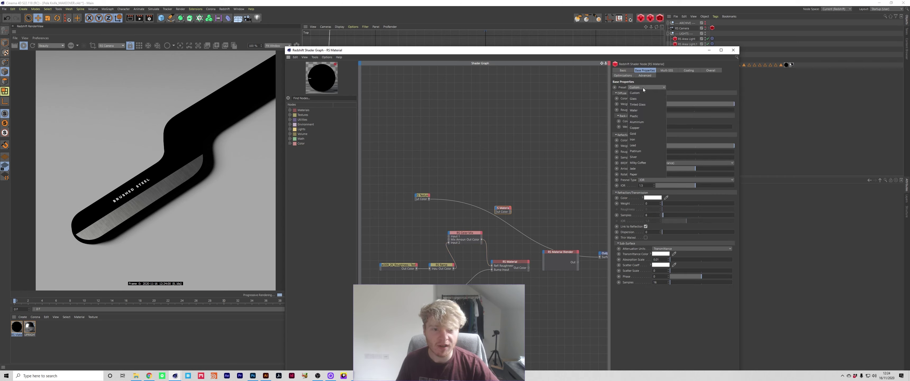
left_click(631, 94)
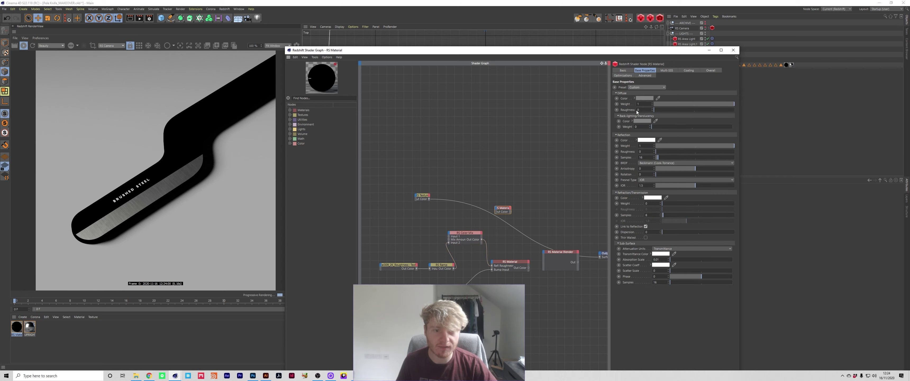
left_click(643, 98)
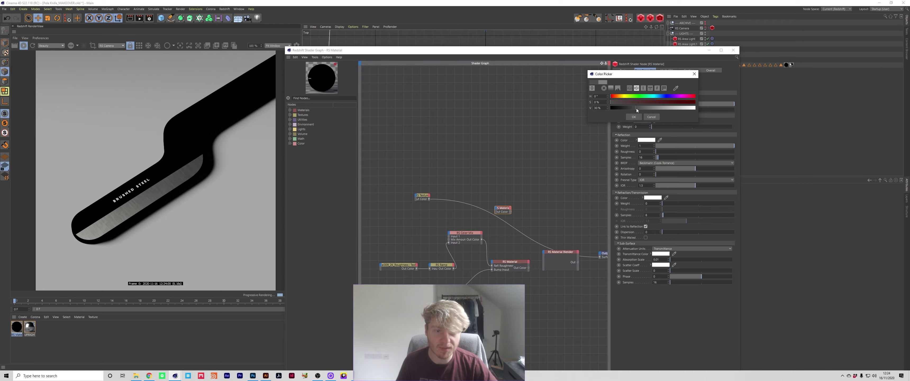
left_click(634, 117)
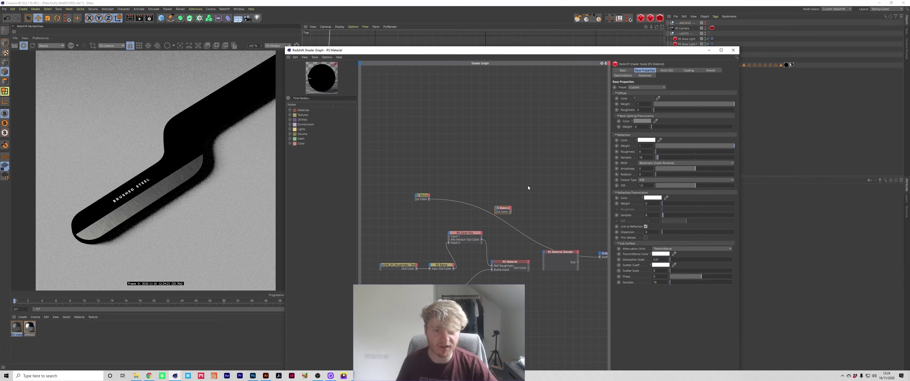
Stack the brushed metal material, the black material and the text texture in a column before the Material Blender
left_click_drag(506, 207, 556, 216)
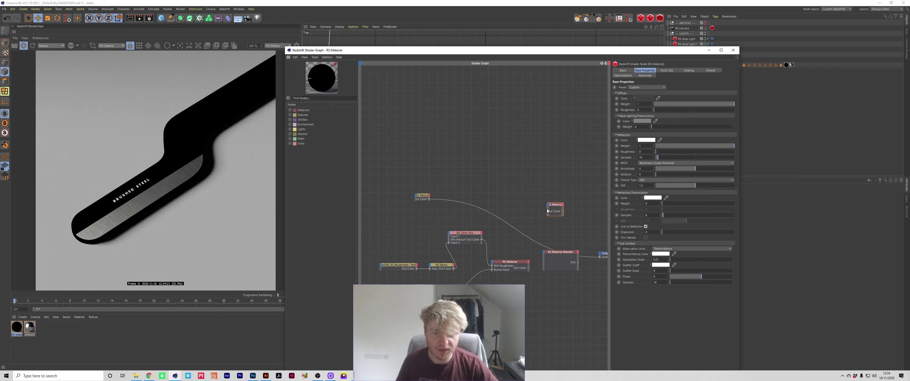
mouse_move(554, 255)
left_mouse_down()
mouse_move(555, 270)
mouse_move(544, 257)
left_mouse_up()
left_click_drag(556, 207, 522, 216)
left_click_drag(539, 258, 523, 251)
left_click_drag(527, 216, 517, 275)
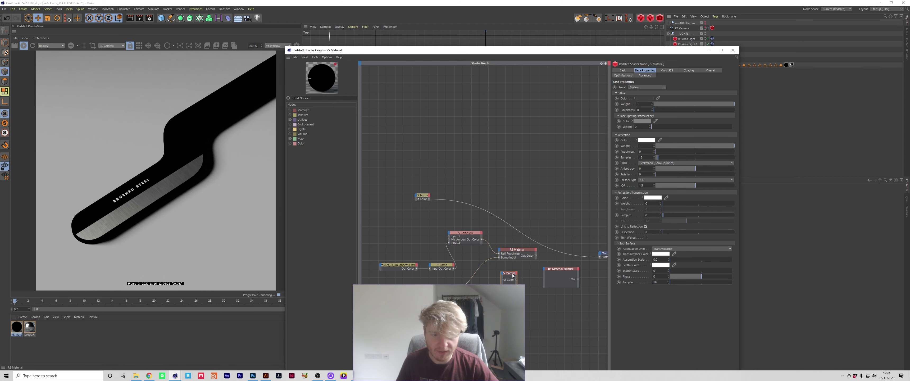
left_click_drag(424, 197, 471, 328)
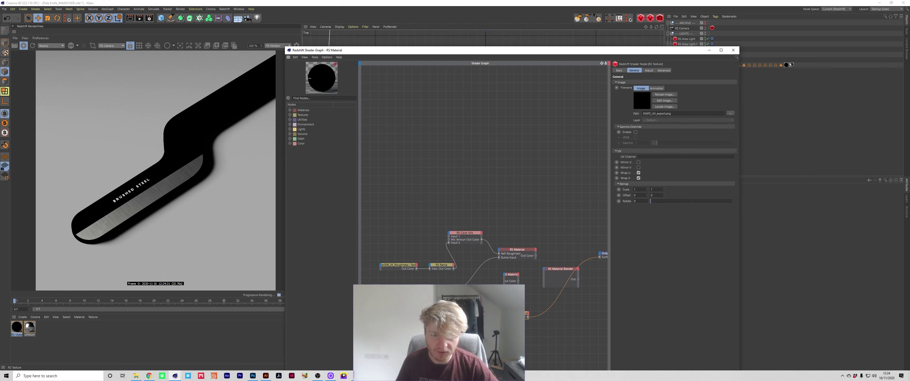
left_click_drag(556, 271, 513, 240)
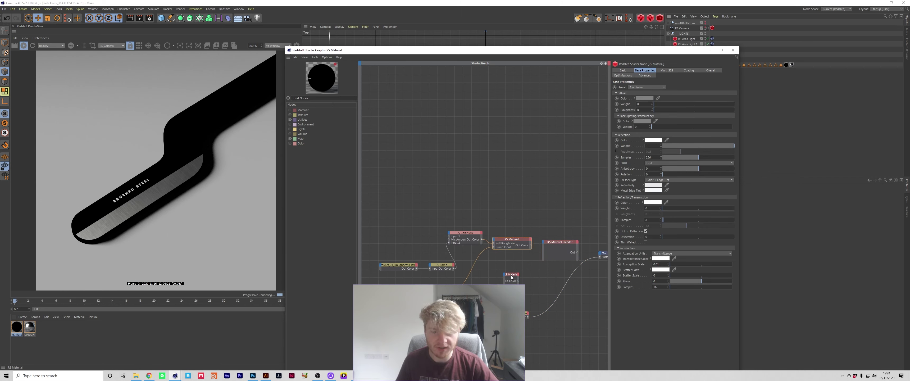
left_click_drag(512, 277, 509, 272)
left_click_drag(515, 313, 505, 297)
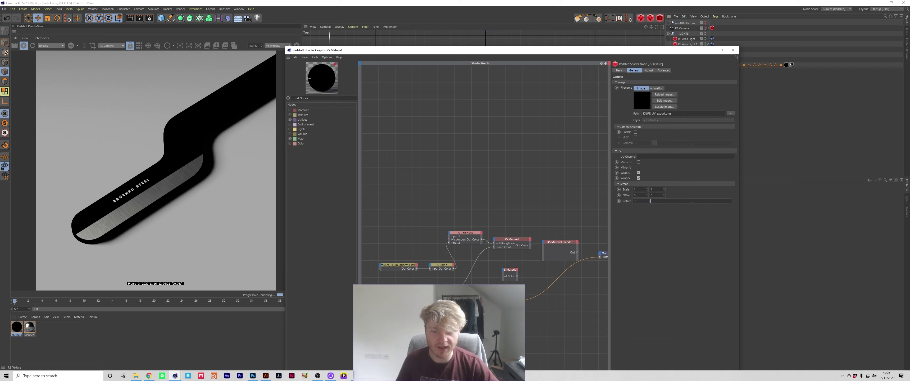
Connect the brushed metal material's Out Color to the Material Blender's Base Color
left_click(511, 271)
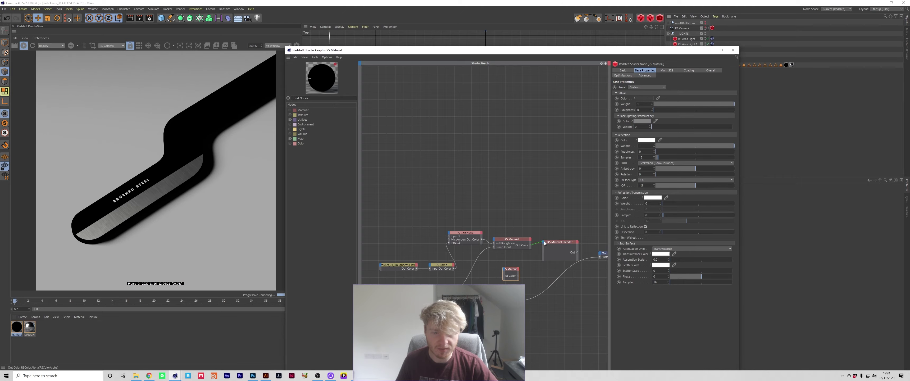
left_click_drag(544, 242, 544, 244)
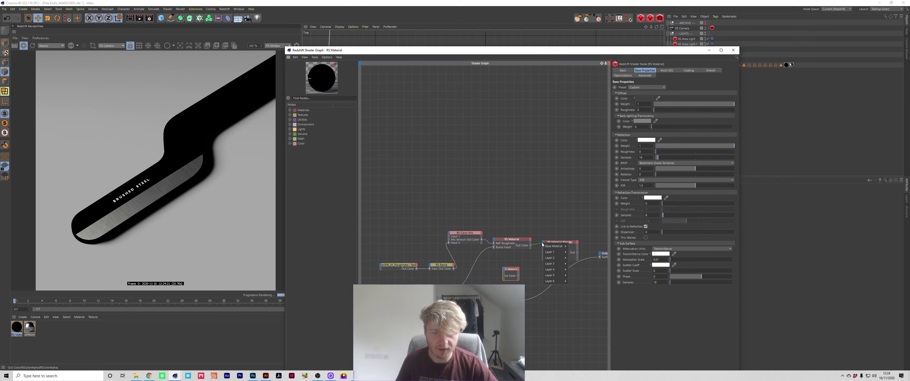
left_click(561, 243)
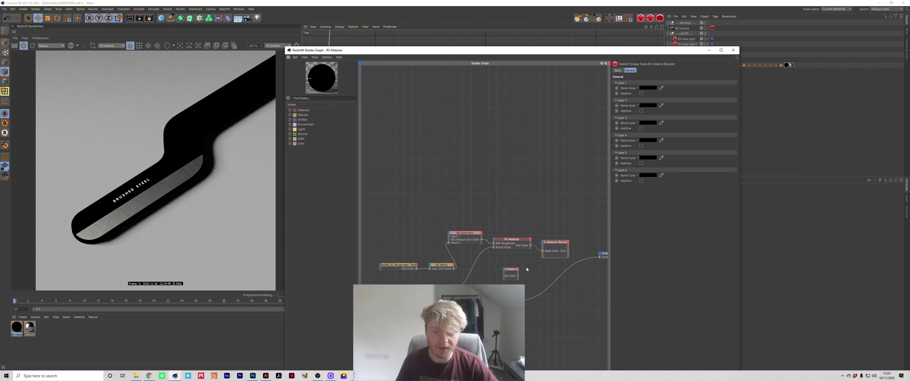
Connect the black material to the blender's Layer Color 1, and the blender's output to the Output node's Surface
left_click(513, 271)
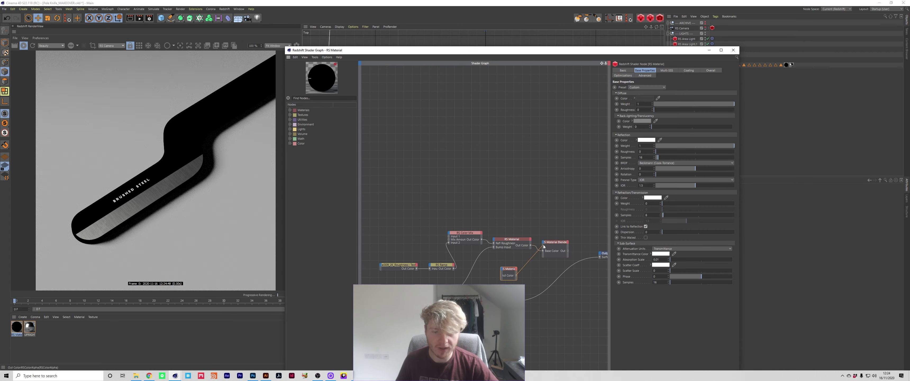
left_click_drag(543, 246, 544, 248)
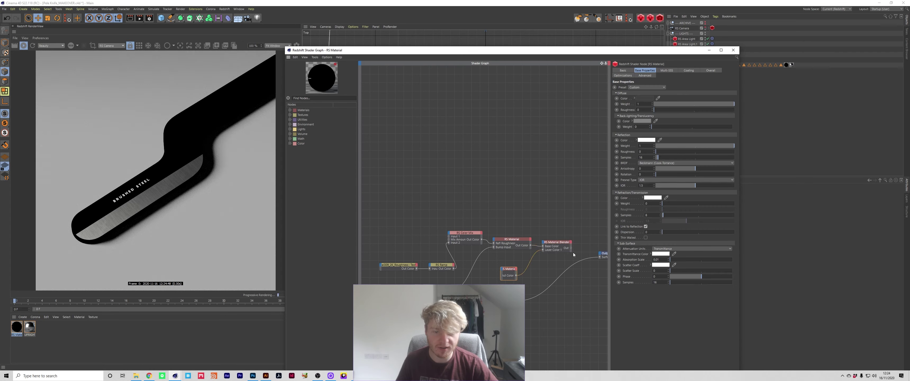
left_click_drag(571, 249, 599, 257)
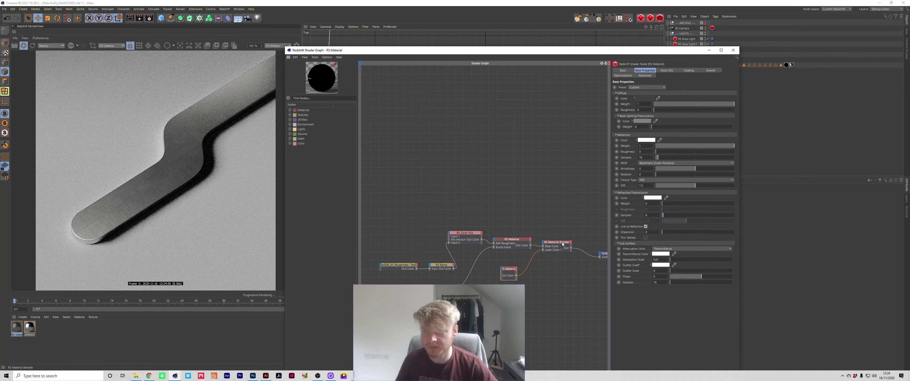
left_click(516, 238)
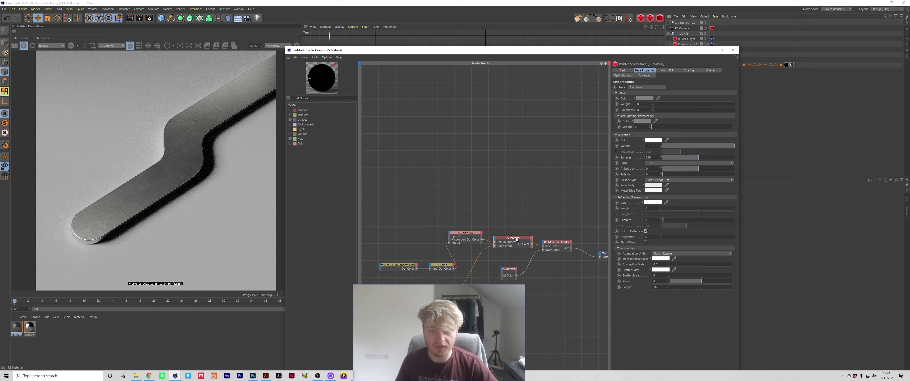
Set the Material Blender's Layer 1 blend color to white
left_click(555, 246)
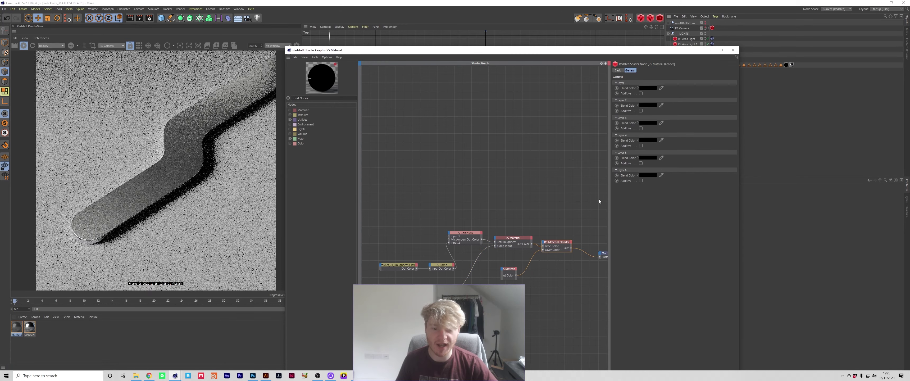
left_click(644, 87)
left_click(695, 98)
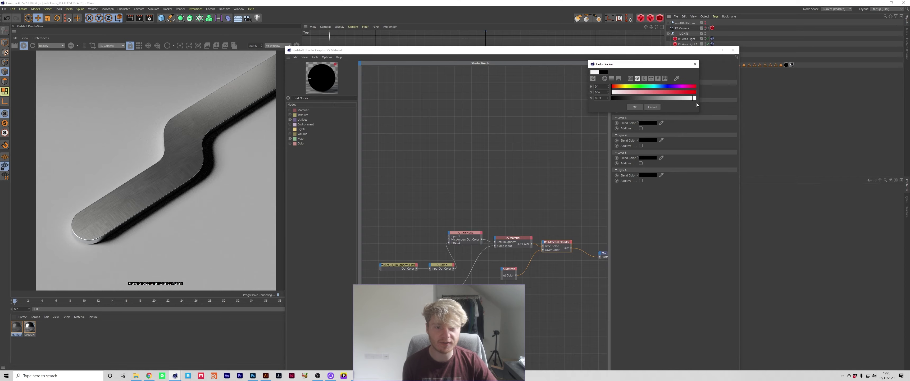
left_click(638, 108)
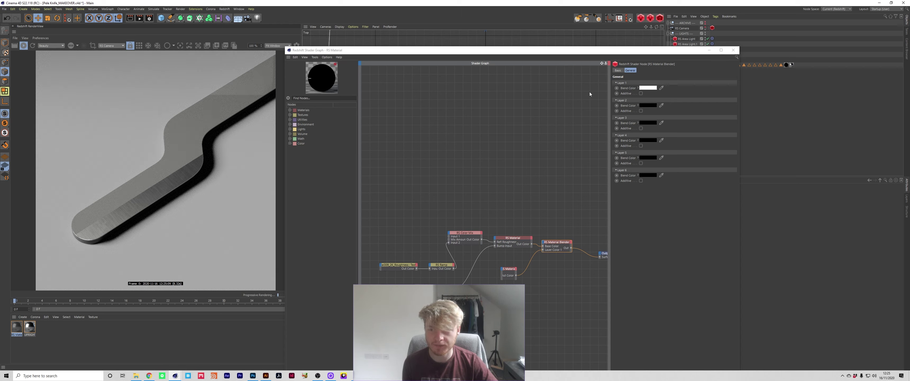
Try a mid-grey Layer 1 blend color on the Material Blender to mix both materials
left_click(648, 105)
left_click(650, 98)
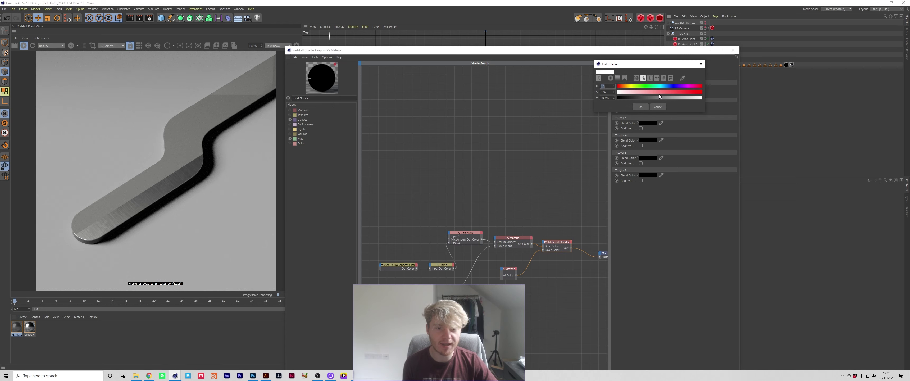
left_click_drag(632, 101, 658, 98)
left_click(640, 106)
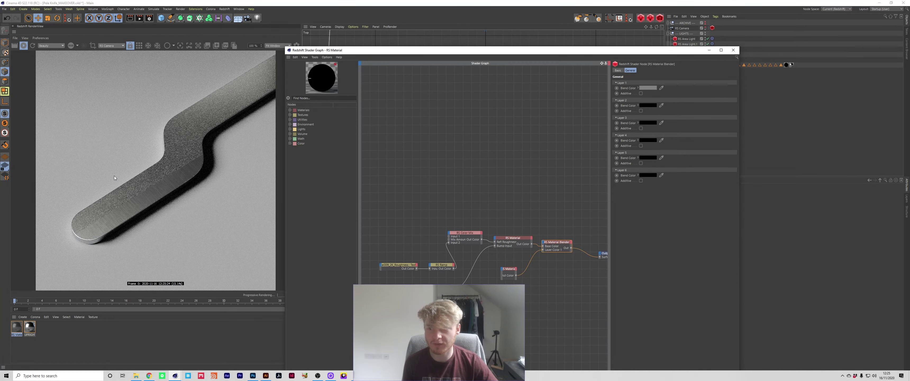
Realign the metal material and blender nodes, and return the blender's Layer 1 blend color to white
left_click_drag(523, 239, 550, 239)
left_click(550, 243)
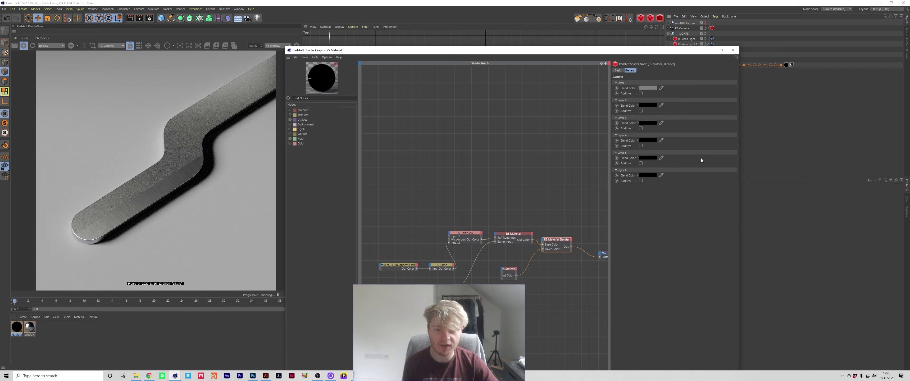
left_click(648, 88)
left_click_drag(656, 97, 699, 100)
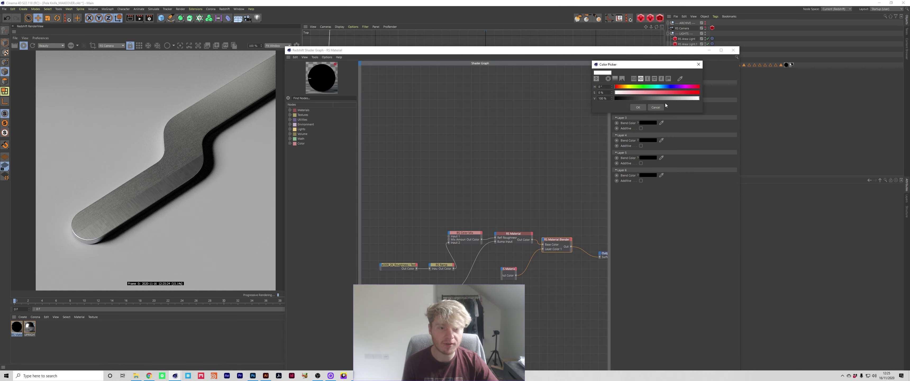
left_click(641, 105)
Connect the text texture's Out Color to the blender's Blend Color 1, and tidy the black material and texture nodes beneath the metal material
left_click(498, 304)
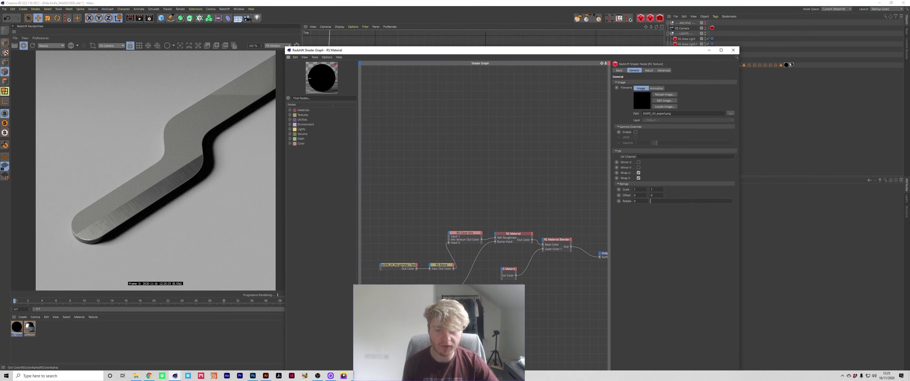
mouse_move(532, 279)
left_mouse_down()
mouse_move(543, 240)
mouse_move(575, 255)
left_mouse_up()
mouse_move(553, 249)
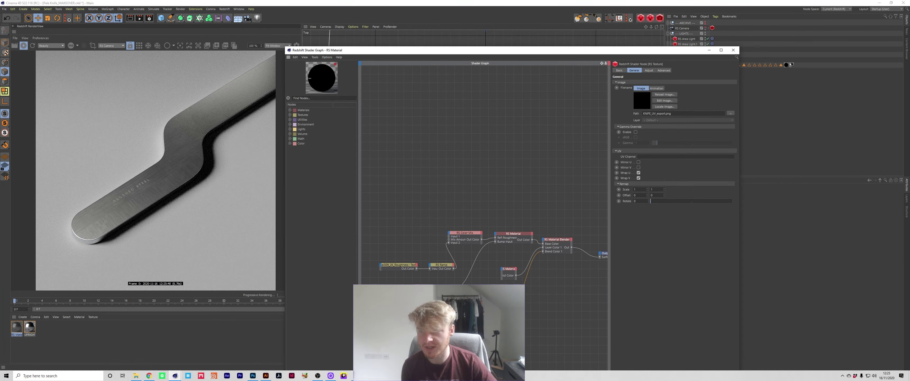
left_click_drag(513, 274, 509, 267)
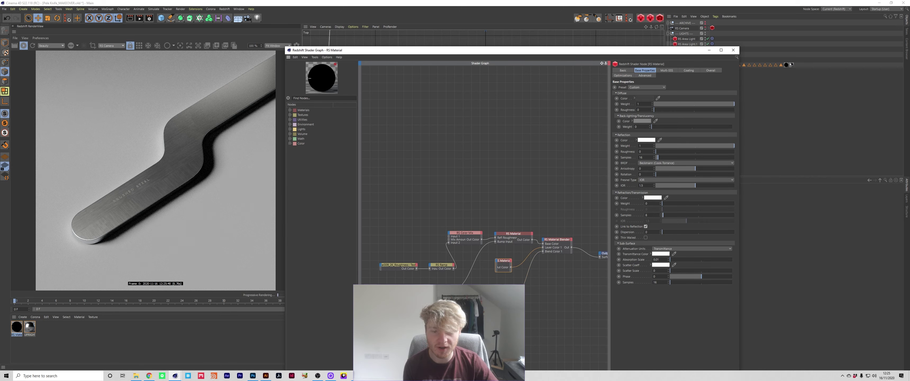
left_click_drag(502, 294, 503, 284)
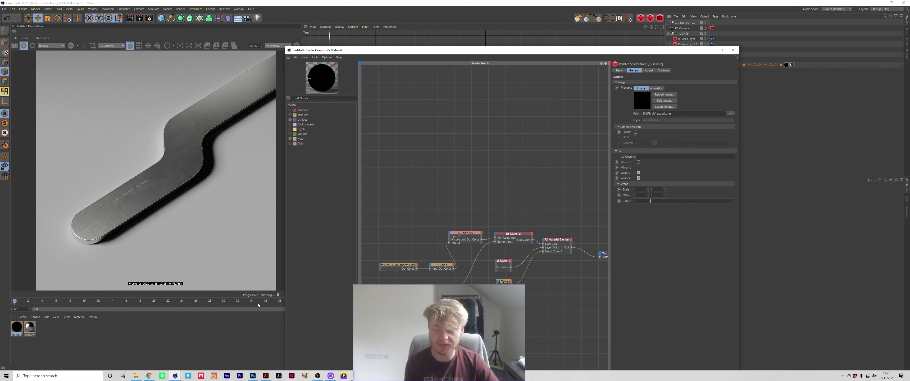
Switch to Photoshop to examine the black-and-white BRUSHED STEEL texture, and return to the Cinema 4D shader graph
left_click(253, 375)
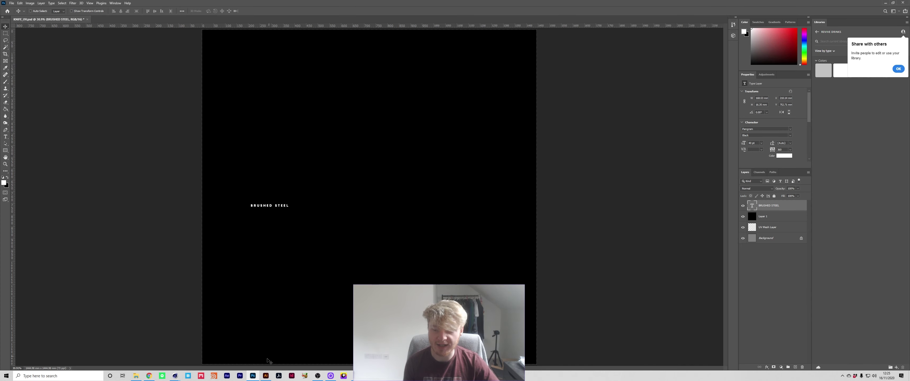
left_click(253, 376)
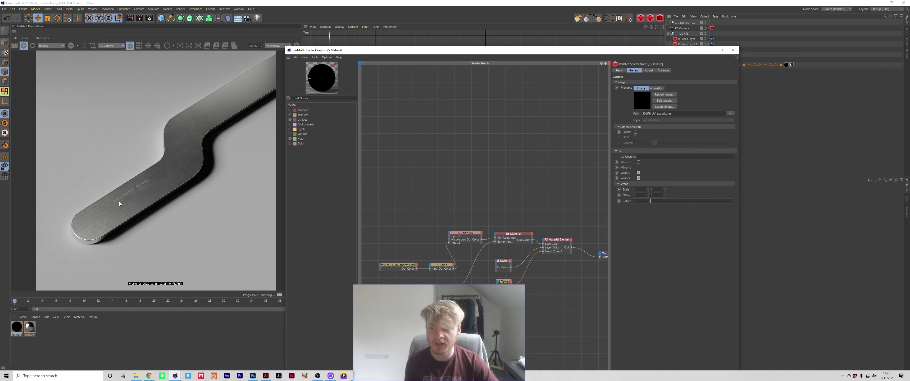
left_click_drag(504, 282, 498, 284)
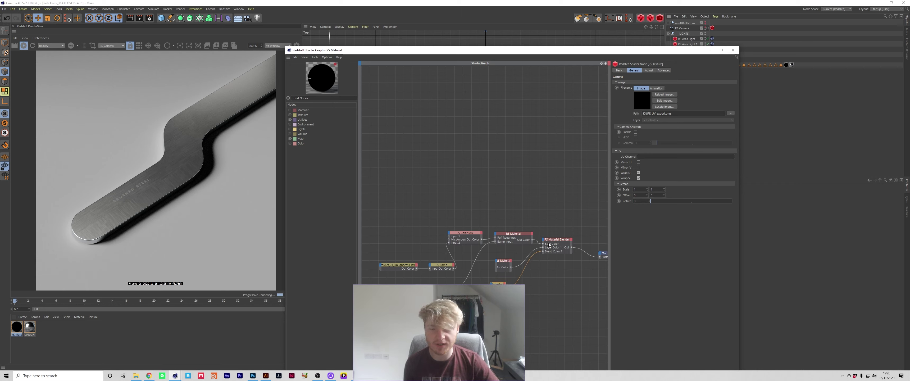
Check the black material's diffuse color and confirm it
left_click(504, 262)
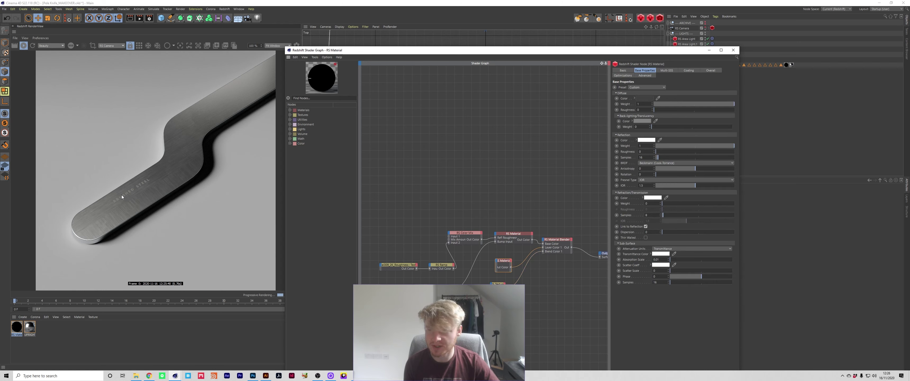
left_click(641, 98)
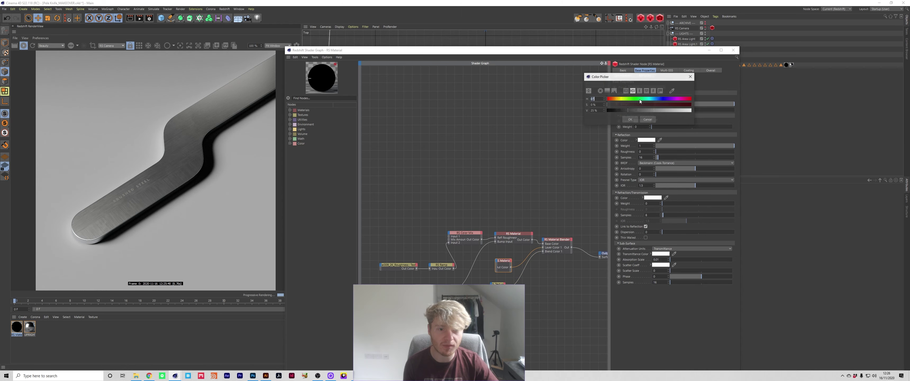
left_click(630, 119)
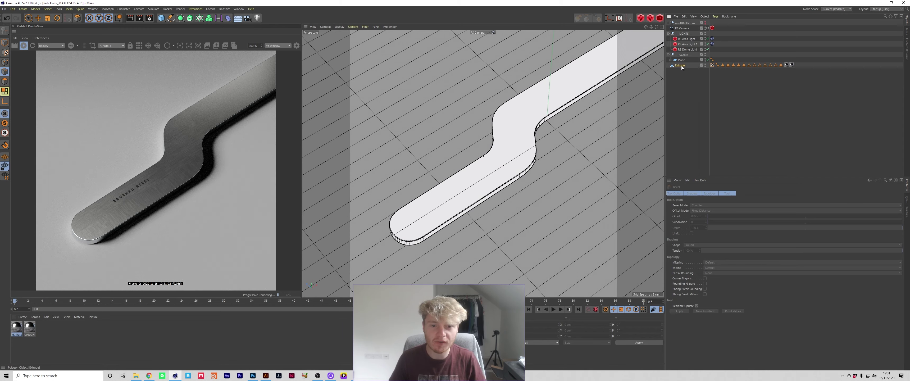
Bevel the lengthwise centre edge on the knife blade's top face in Chamfer mode, and return to the RS Camera view
left_click(445, 220)
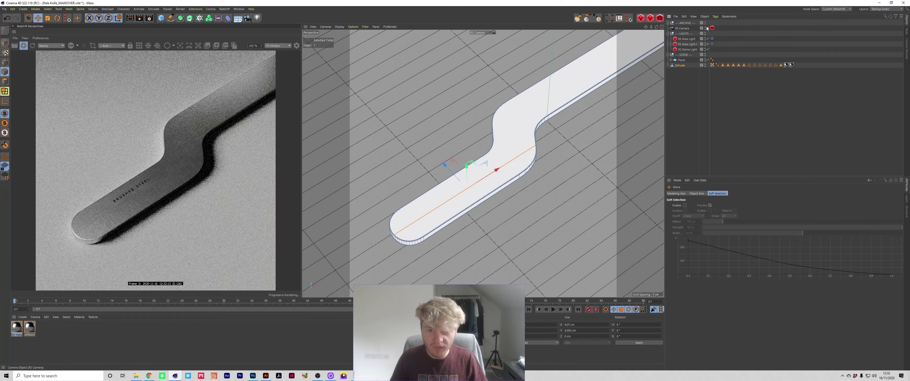
left_click_drag(502, 212, 548, 197, "alt")
right_click(510, 191)
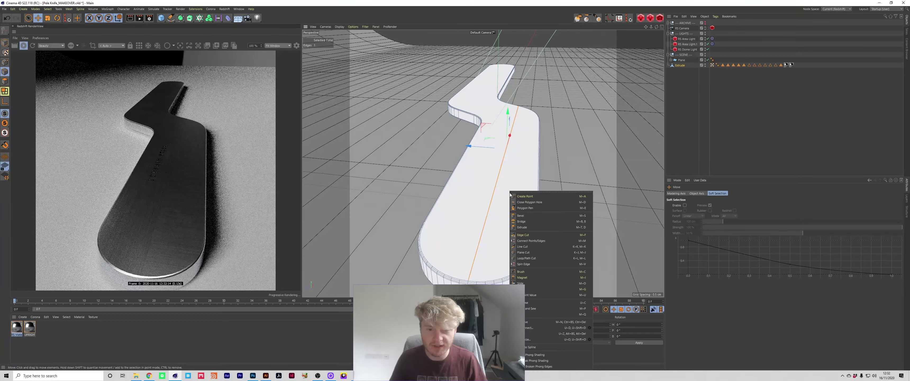
left_click(540, 216)
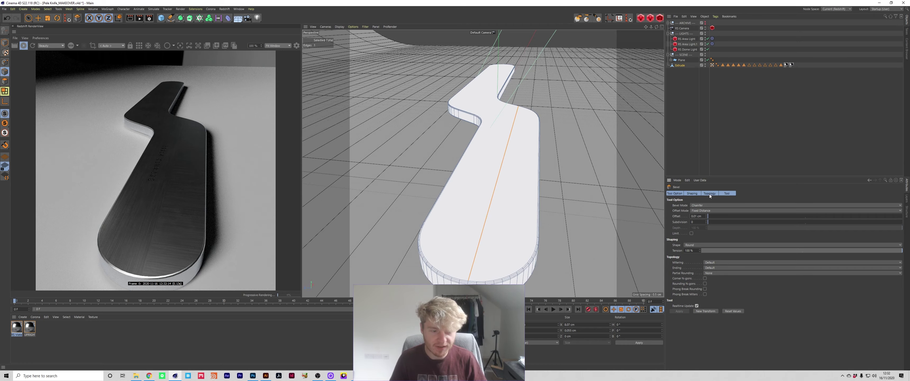
key("Return")
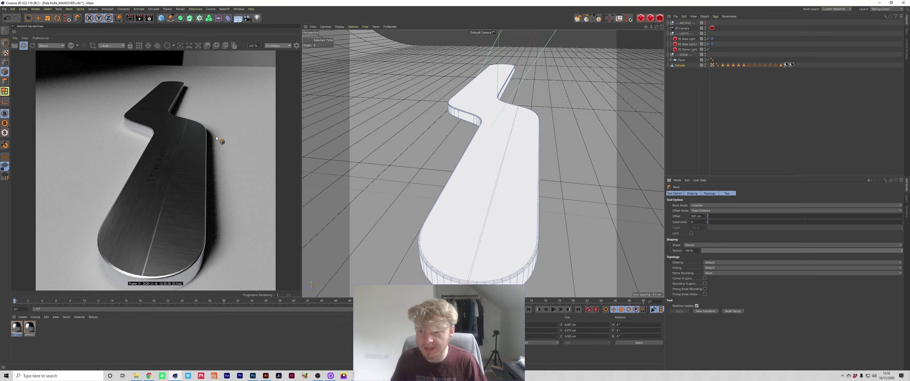
left_click(707, 28)
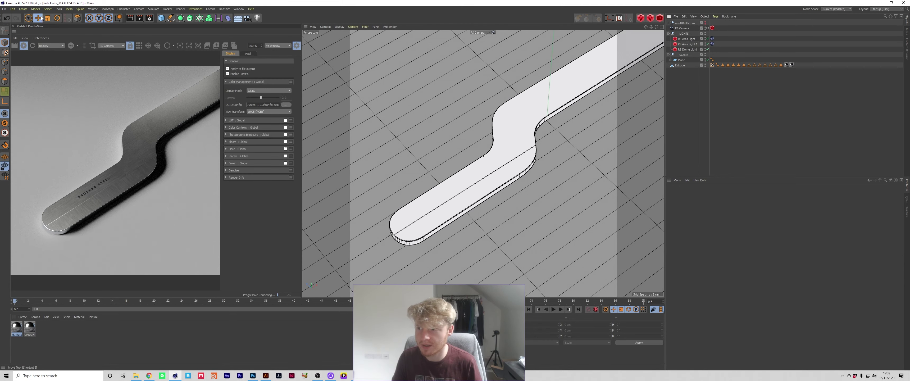
Enable Color Controls for the render and shape the RGB curve into a gentle S with darker shadows and brighter highlights
left_click(39, 18)
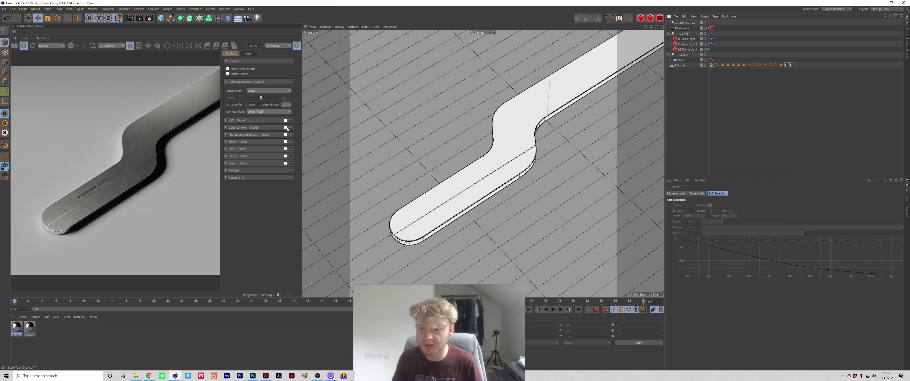
left_click(286, 127)
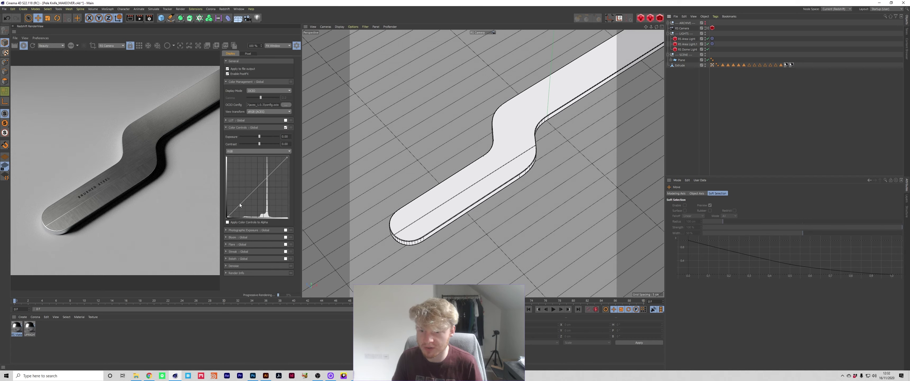
left_click_drag(239, 204, 241, 206)
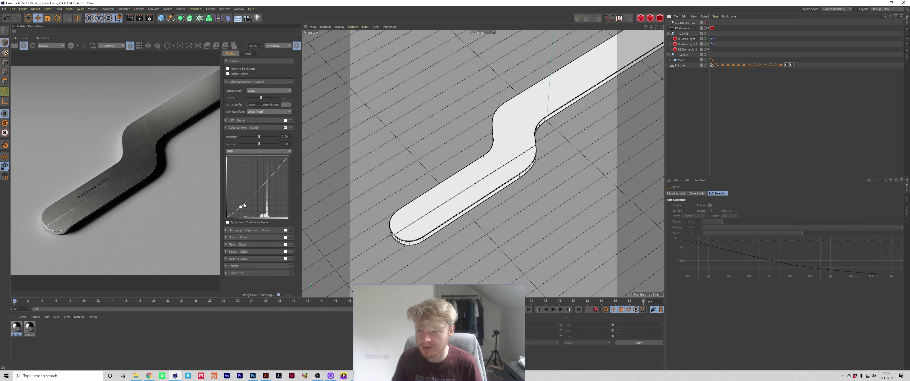
left_click_drag(276, 170, 274, 168)
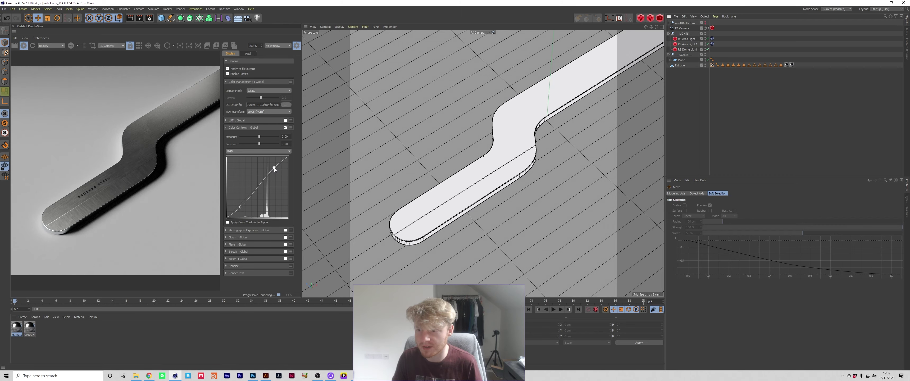
left_click_drag(240, 207, 241, 208)
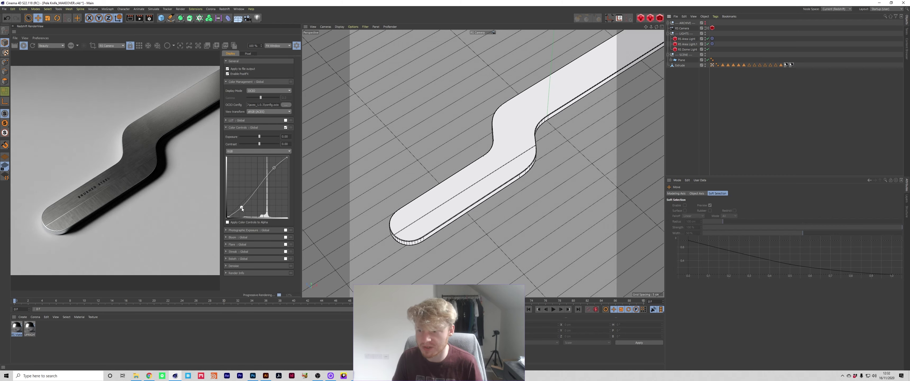
left_click(226, 128)
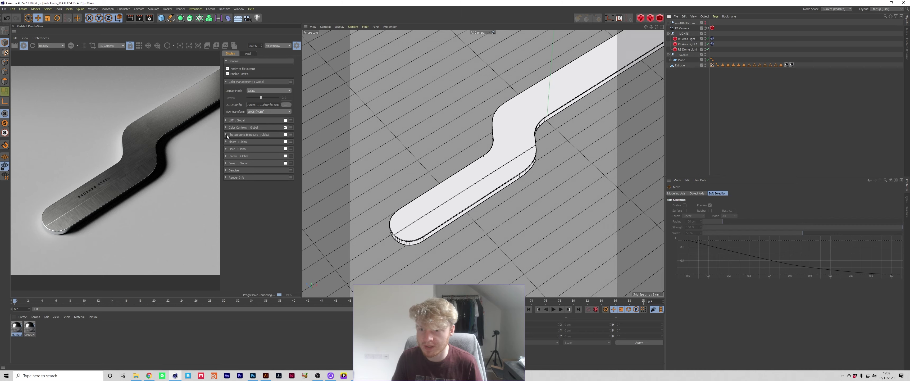
Enable Photographic Exposure for the render, with an F-Stop of 5.6 and a Shutter Time Ratio of 200
left_click(285, 134)
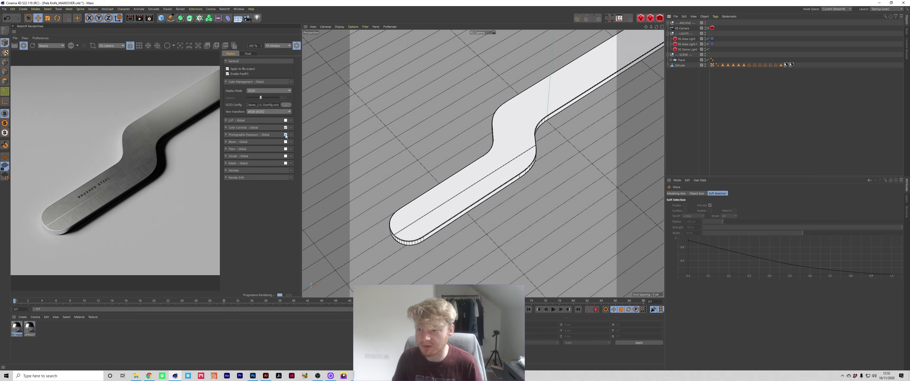
left_click(227, 136)
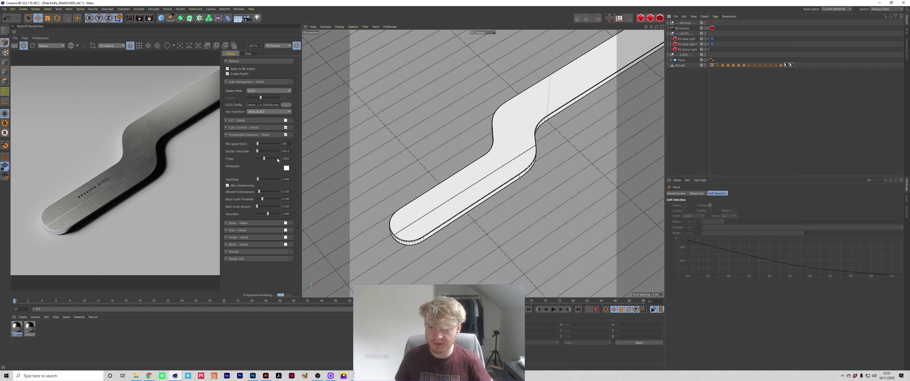
type("5.6")
key("Return")
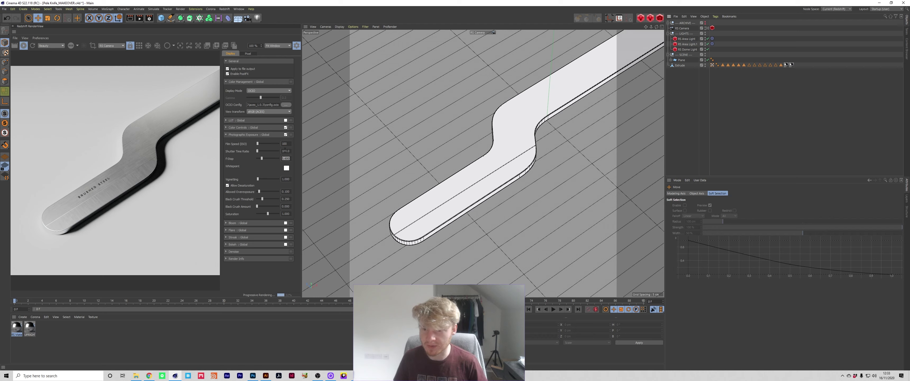
left_click(284, 150)
type("200")
key("Return")
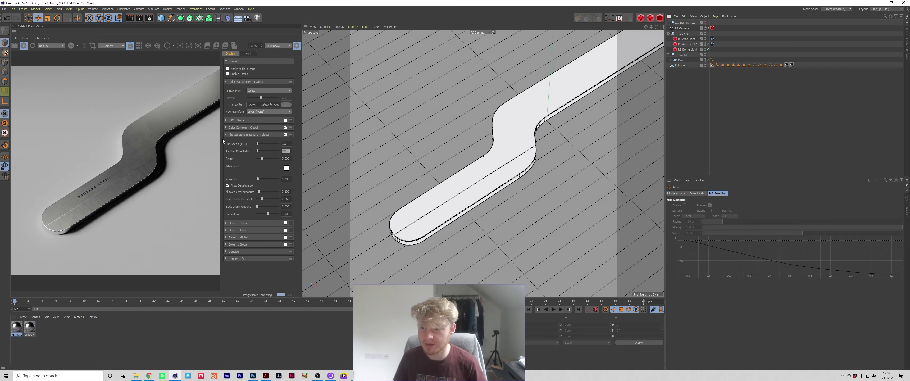
left_click(228, 187)
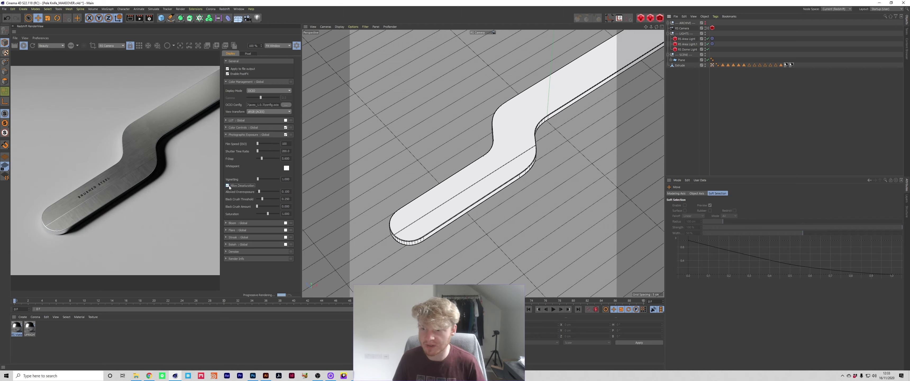
Enable the Bloom effect for the render and review its settings
left_click(226, 134)
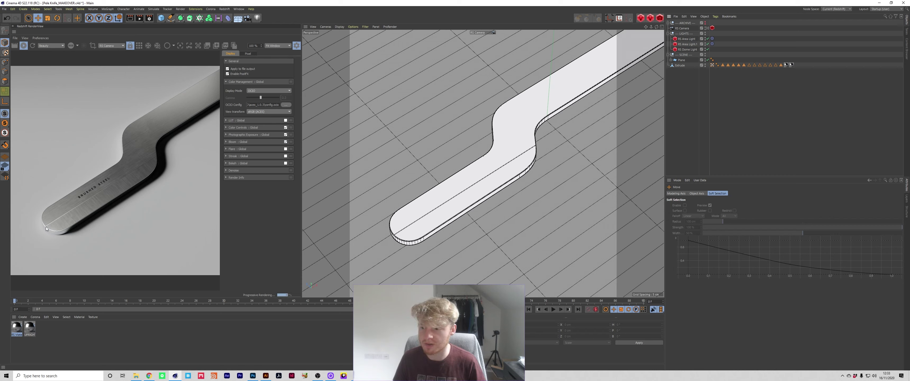
left_click(226, 142)
left_click(226, 142)
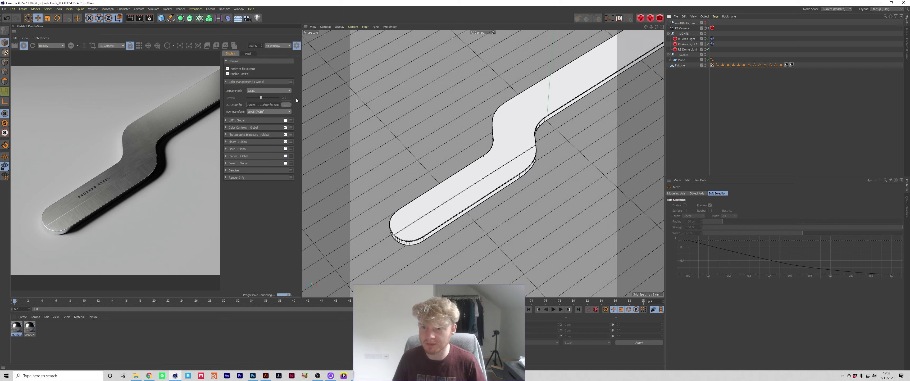
Slightly lower the exposure and raise the contrast in the render's Color Controls, close the render settings and save the project
left_click(227, 82)
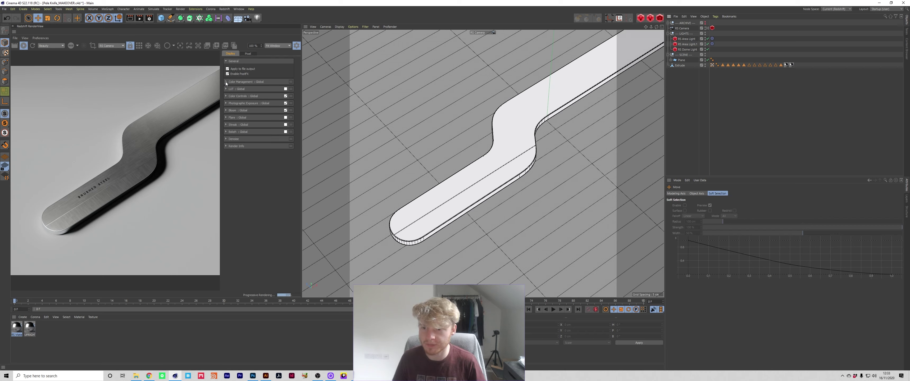
left_click(285, 96)
left_click(227, 96)
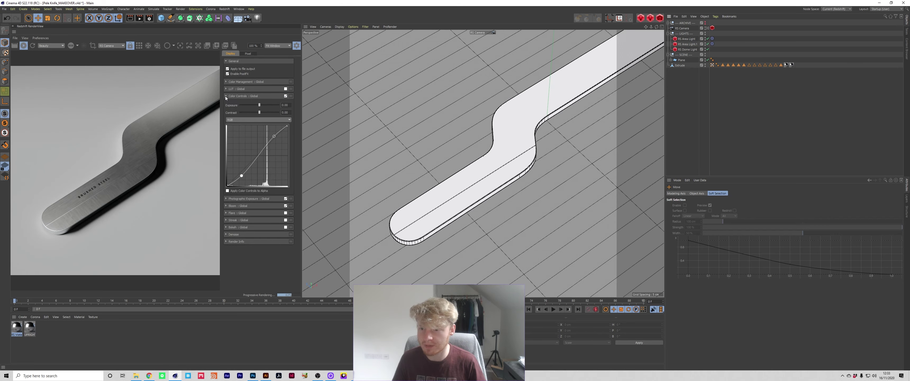
left_click_drag(260, 113, 258, 105)
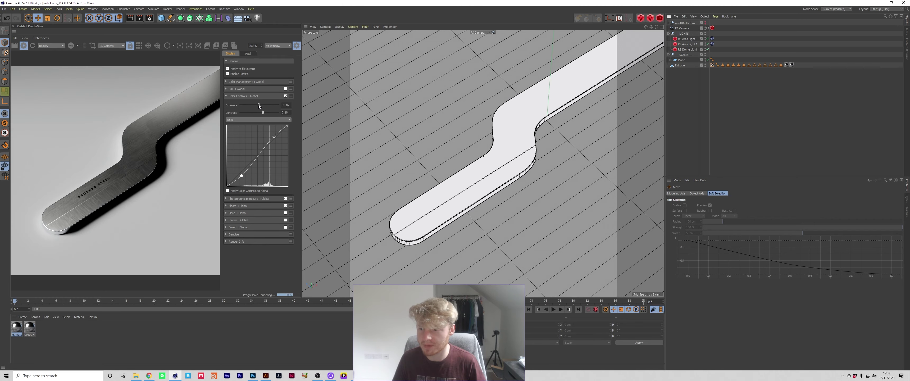
left_click(296, 45)
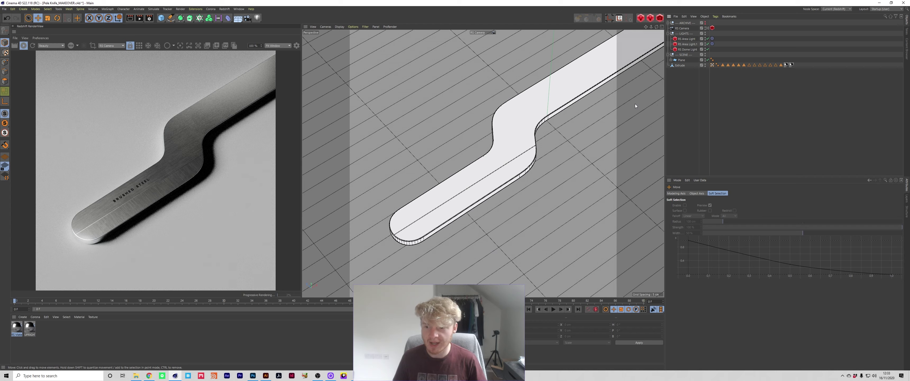
key("ctrl+s")
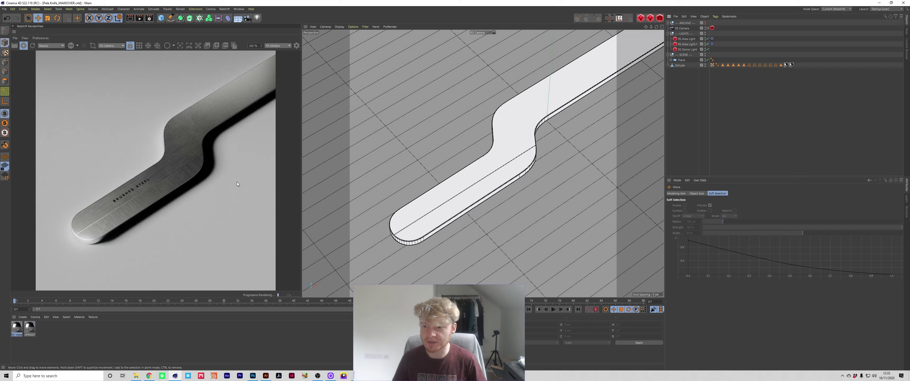
Review the RS Dome Light's general settings and expand the backdrop Plane to show its Bend deformer
left_click(687, 49)
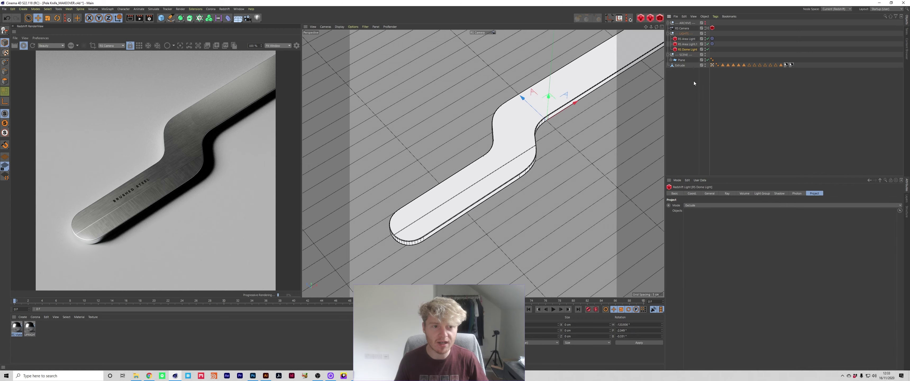
left_click(717, 193)
left_click(671, 60)
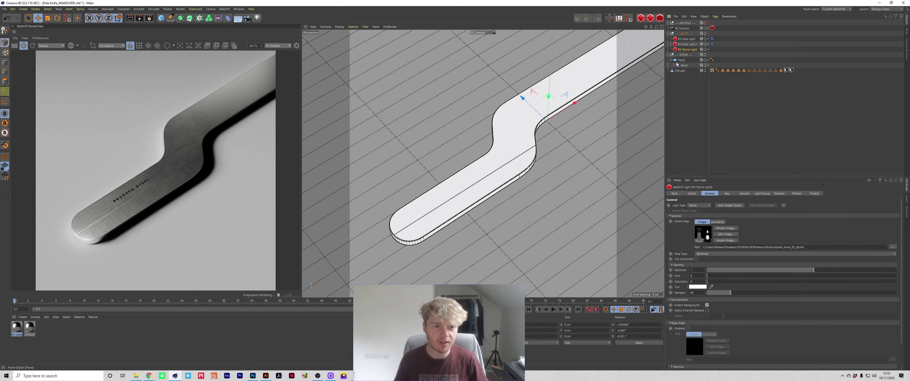
left_click(707, 66)
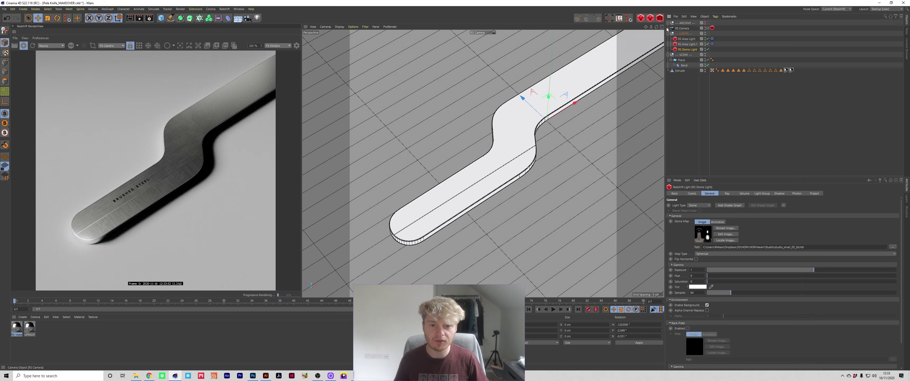
Lock the RS Camera with a Protection tag and switch the viewport to the default camera
left_click(679, 28)
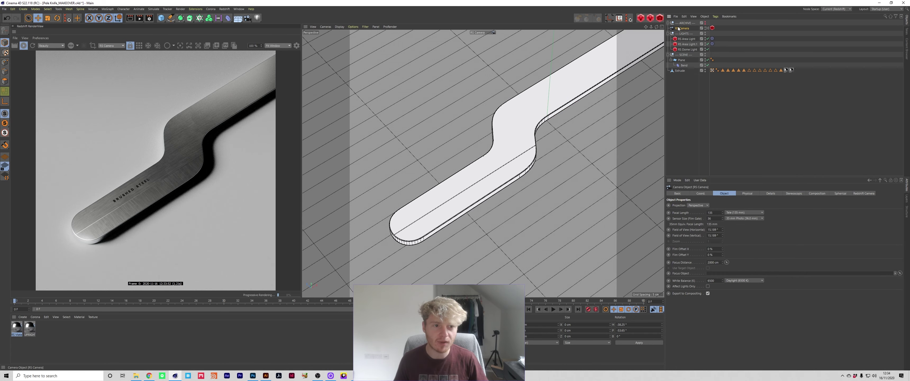
right_click(679, 28)
mouse_move(701, 95)
left_click(757, 139)
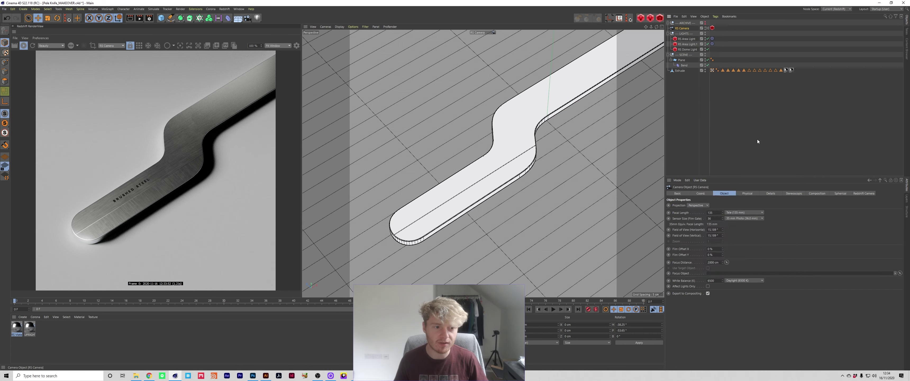
left_click(757, 142)
left_click(707, 28)
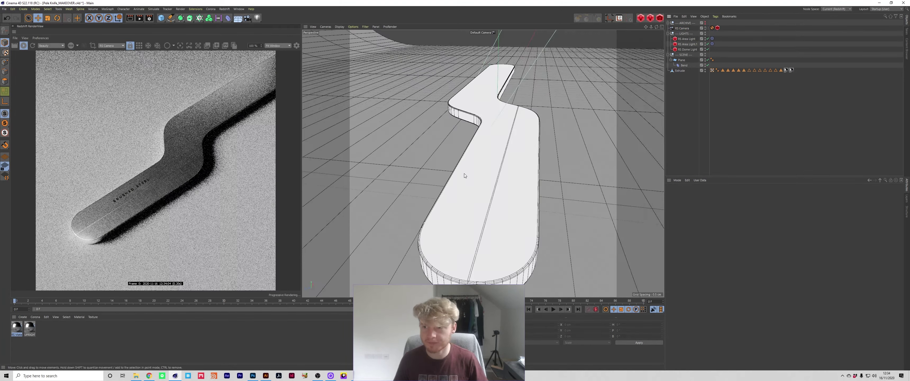
Rotate the RS Dome Light to change how its environment reflects on the knife
scroll(465, 175, "down", 10)
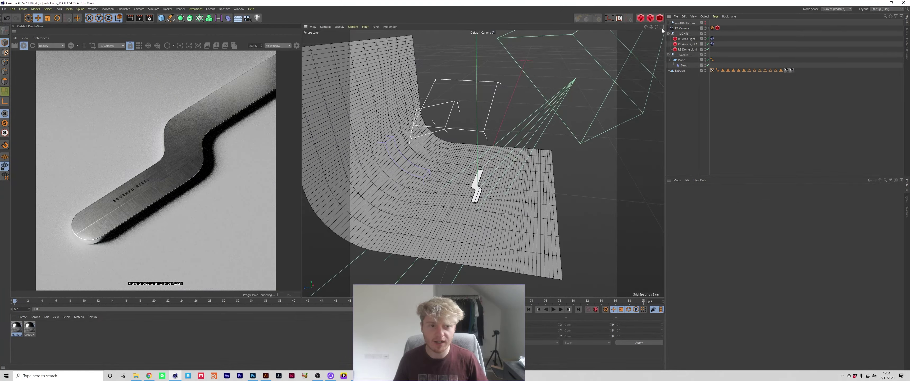
left_click_drag(656, 27, 698, 31)
scroll(338, 185, "up", 5)
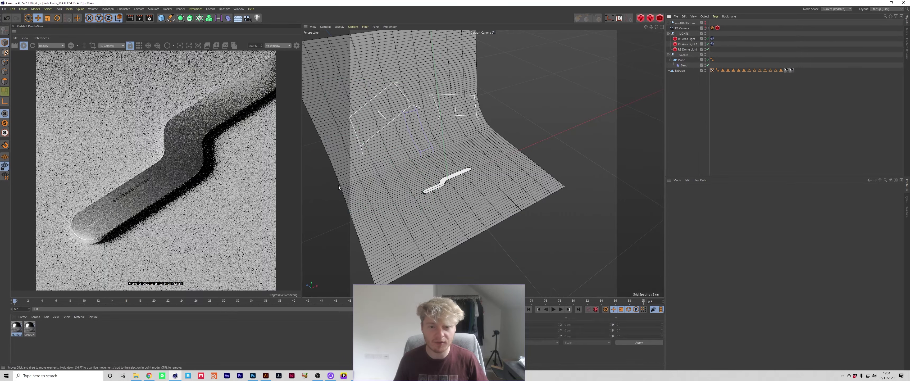
left_click(685, 50)
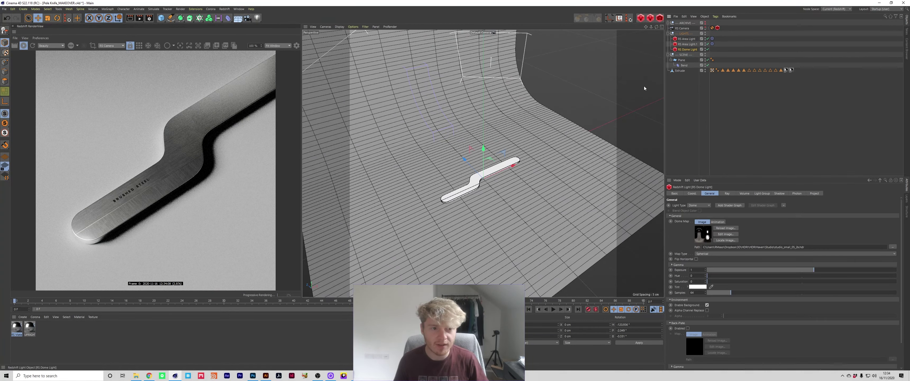
key("r")
left_click_drag(494, 181, 474, 157)
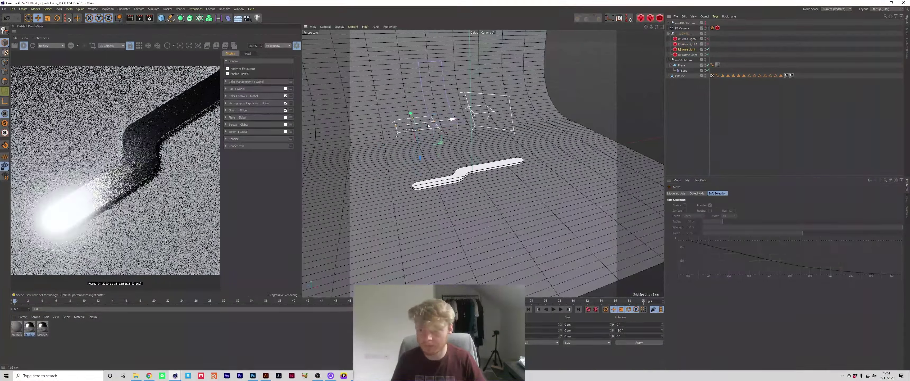
Adjust the placement of the area lights around the knife
left_click_drag(407, 106, 403, 115)
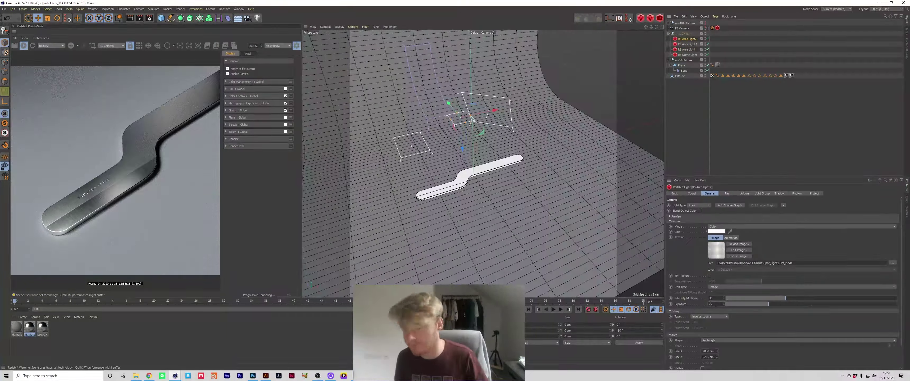
left_click_drag(463, 119, 461, 126)
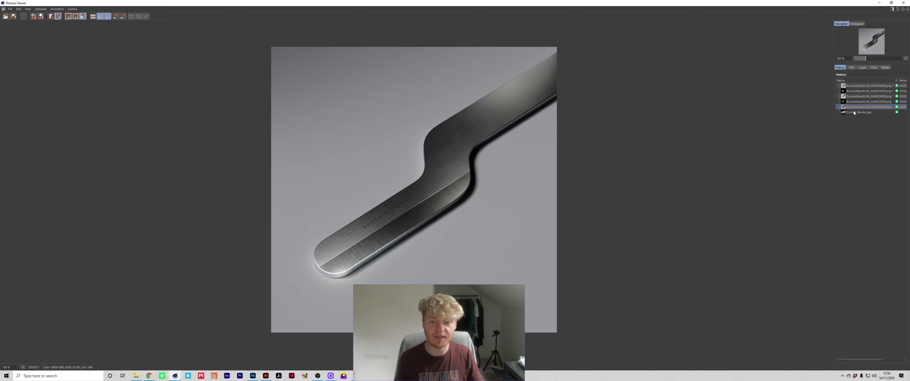
Compare the new brushed steel knife render with Current_Render.jpg in the Picture Viewer history
left_click(854, 112)
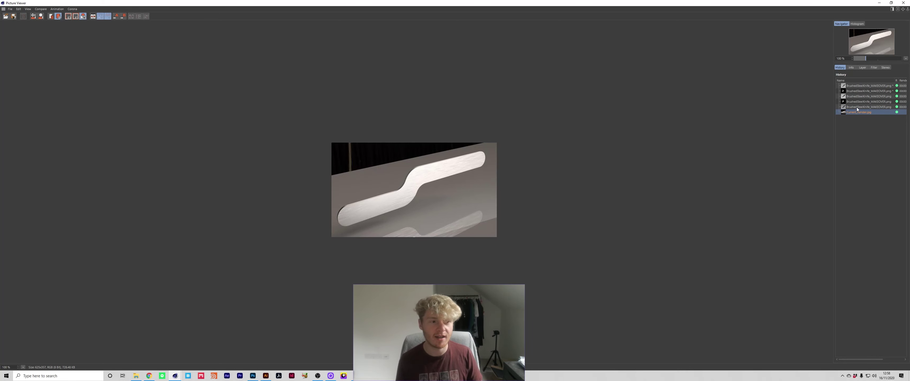
left_click(857, 107)
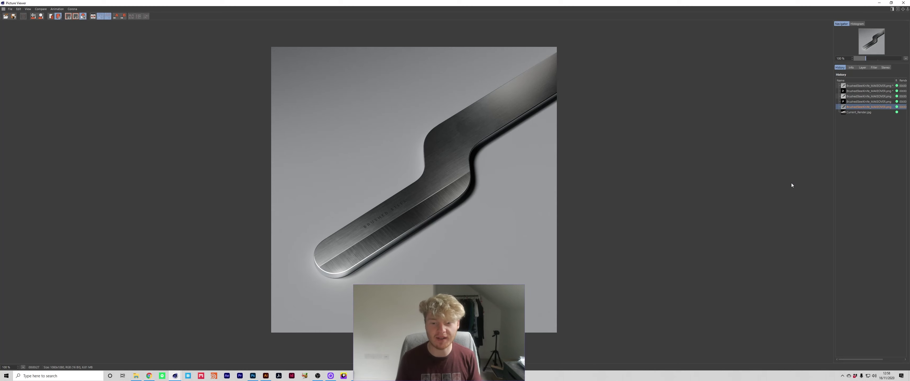